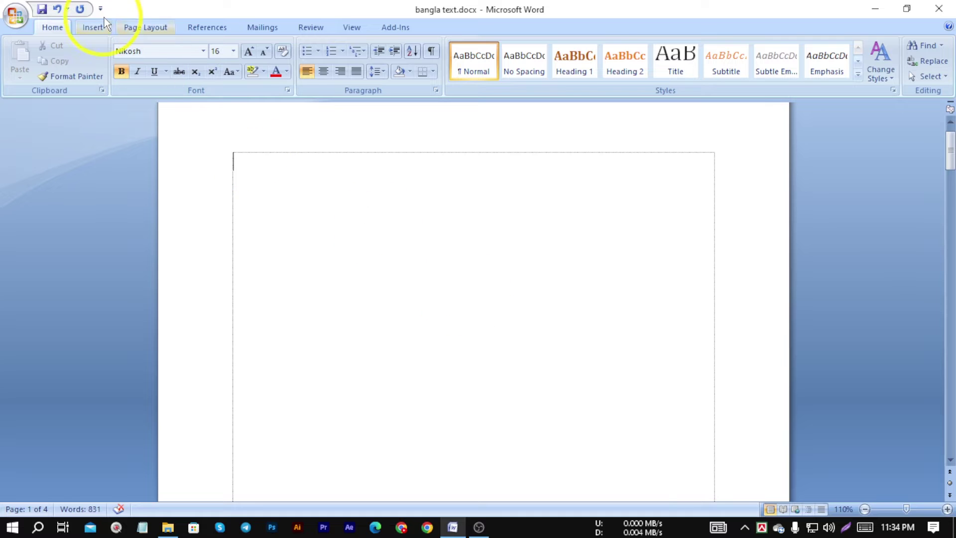
Insert the picture 20230423_16333dff8.jpg from the G:\ folder at the start of the blank first page.
{"action": "left_click", "coordinate": [94, 27]}
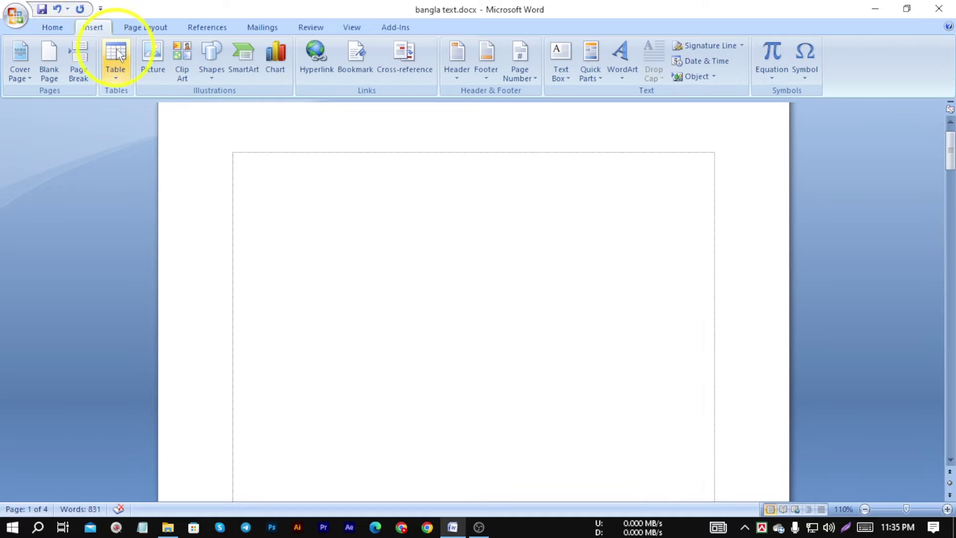
{"action": "left_click", "coordinate": [154, 65]}
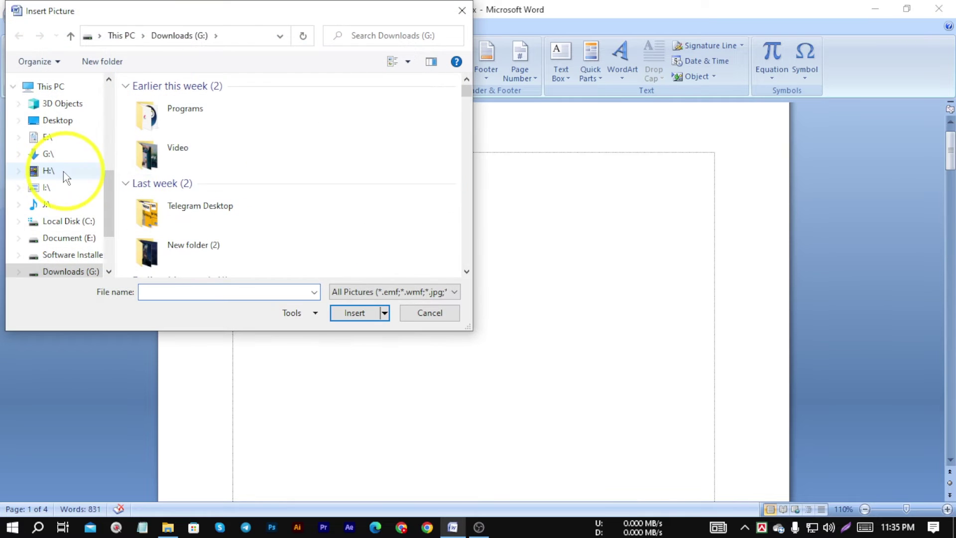
{"action": "left_click", "coordinate": [50, 155]}
{"action": "scroll", "coordinate": [244, 179], "scroll_direction": "down", "scroll_amount": 3}
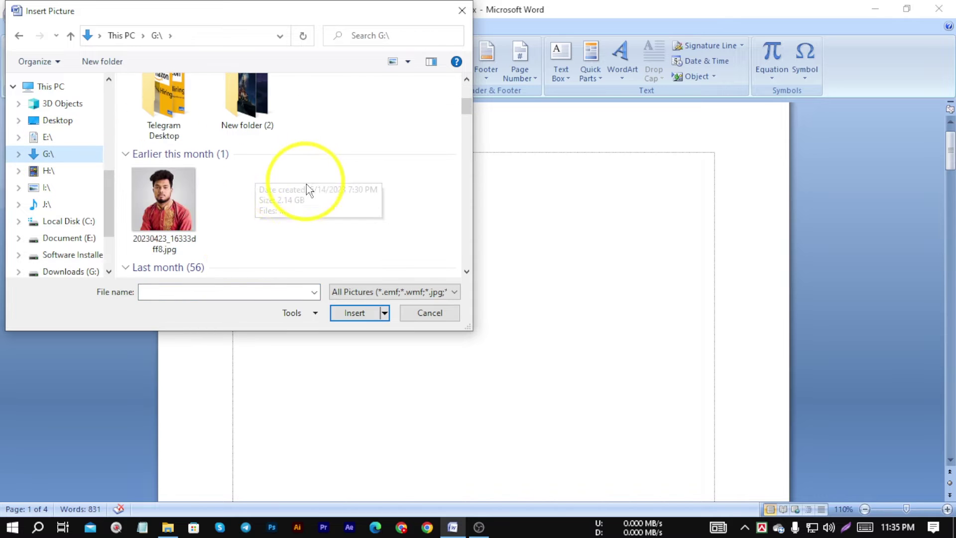
{"action": "left_click", "coordinate": [154, 219]}
{"action": "left_click", "coordinate": [348, 313]}
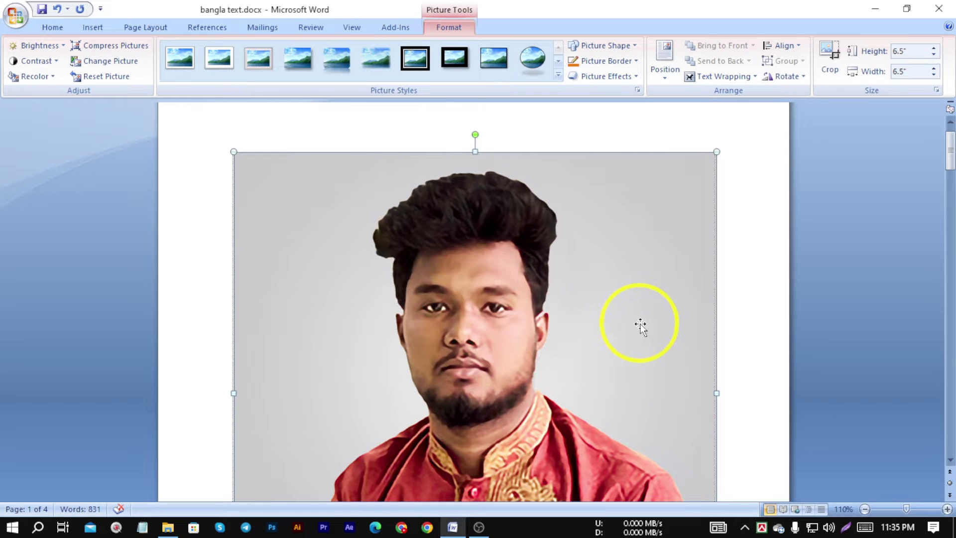
Shrink the inserted portrait proportionally to about 1.7" high by 1.7" wide.
{"action": "scroll", "coordinate": [640, 324], "scroll_direction": "down", "scroll_amount": 9}
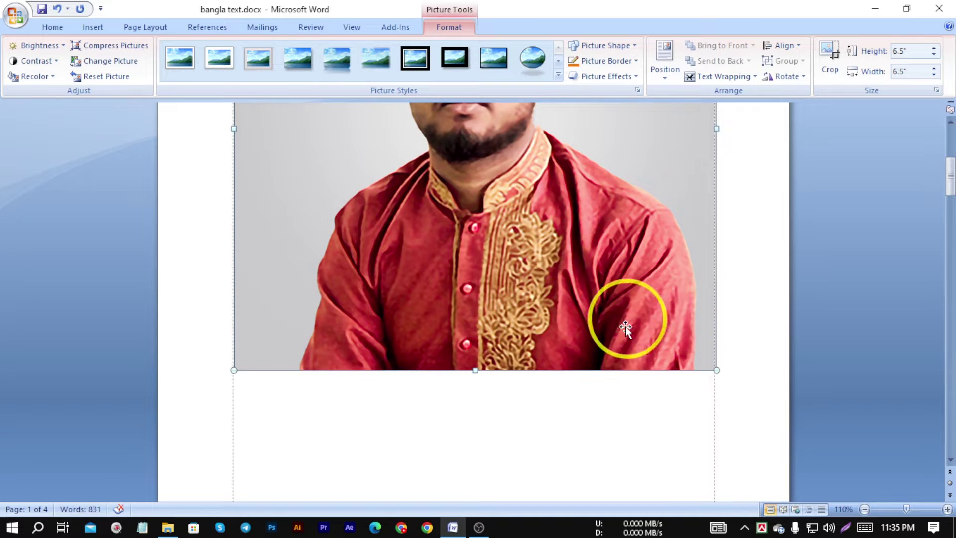
{"action": "left_click", "coordinate": [757, 321]}
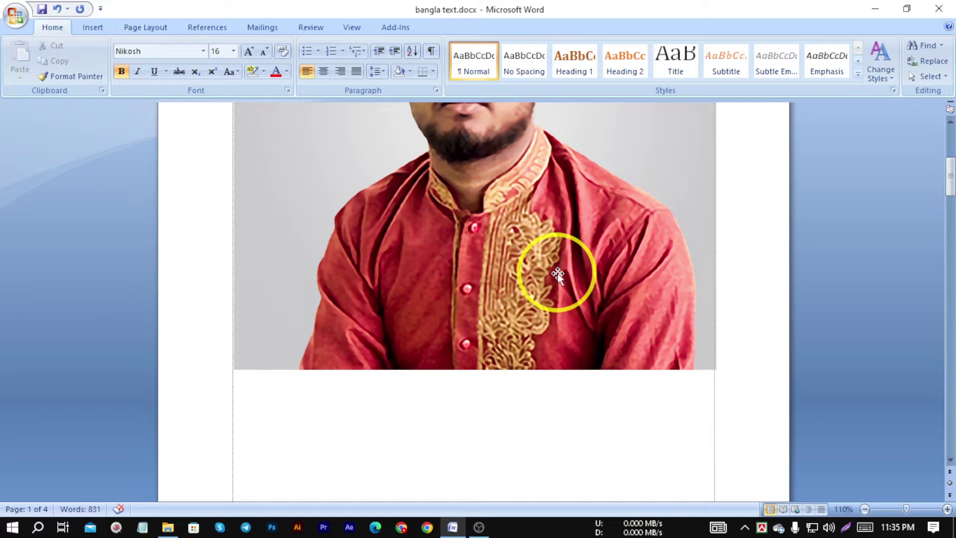
{"action": "left_click", "coordinate": [558, 274]}
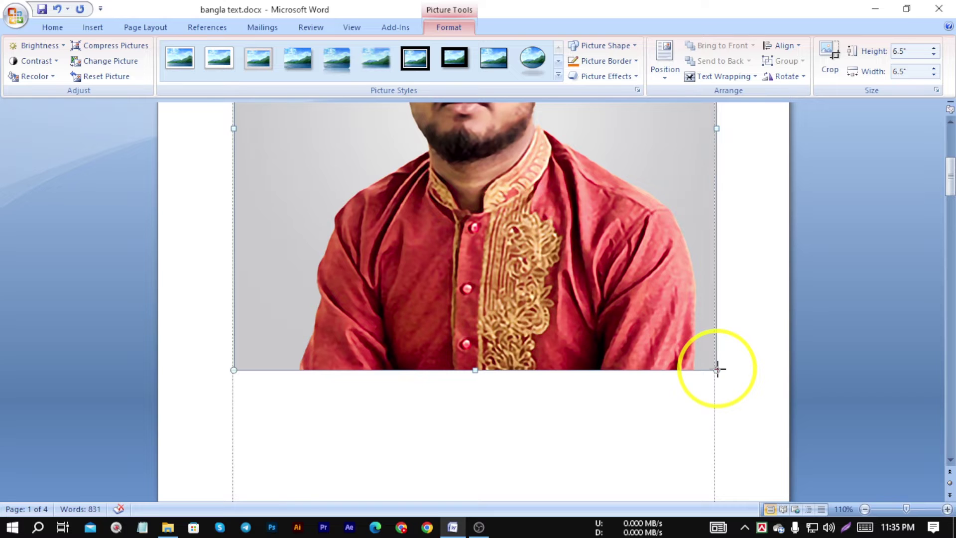
{"action": "left_click_drag", "start_coordinate": [535, 314], "coordinate": [508, 219]}
{"action": "key", "text": "ctrl+z"}
{"action": "key", "text": "ctrl+z"}
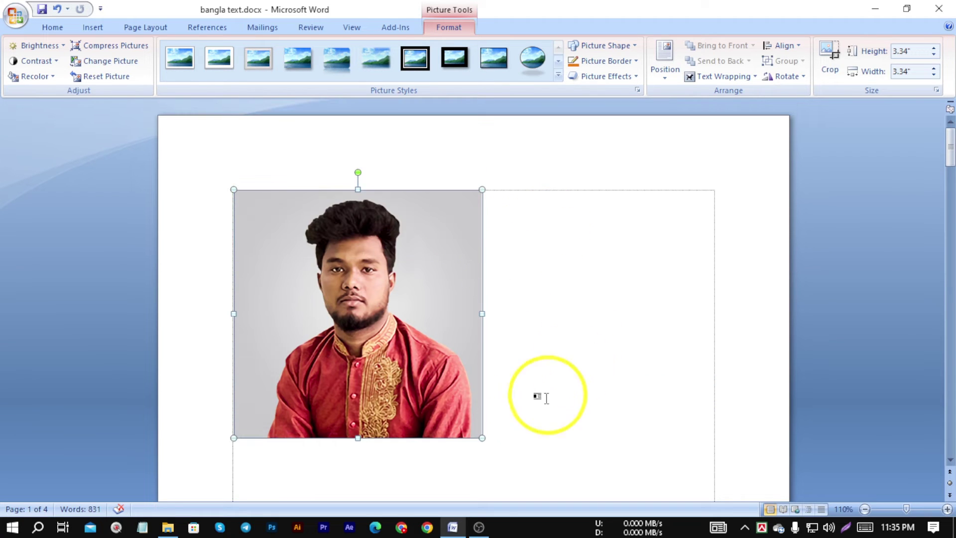
{"action": "left_click_drag", "start_coordinate": [482, 438], "coordinate": [360, 316]}
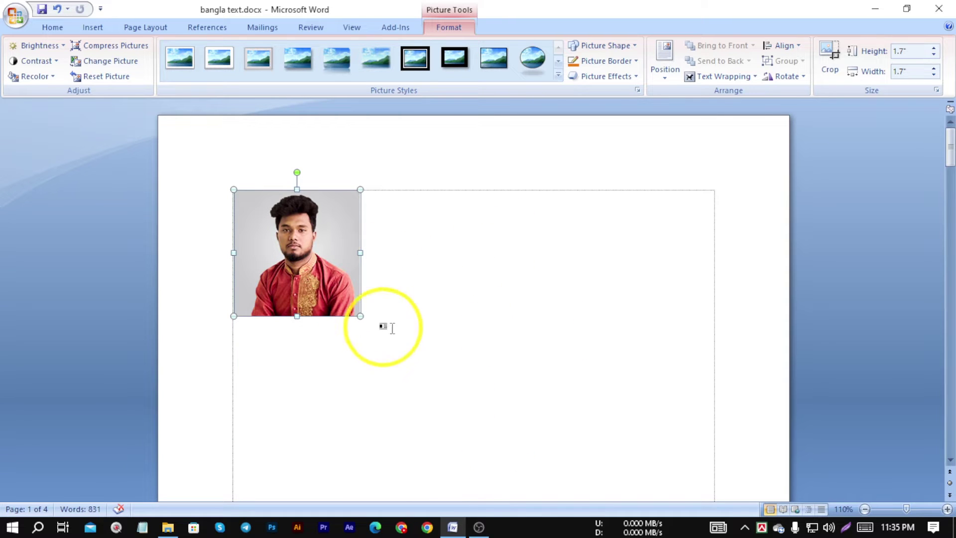
{"action": "left_click", "coordinate": [438, 271]}
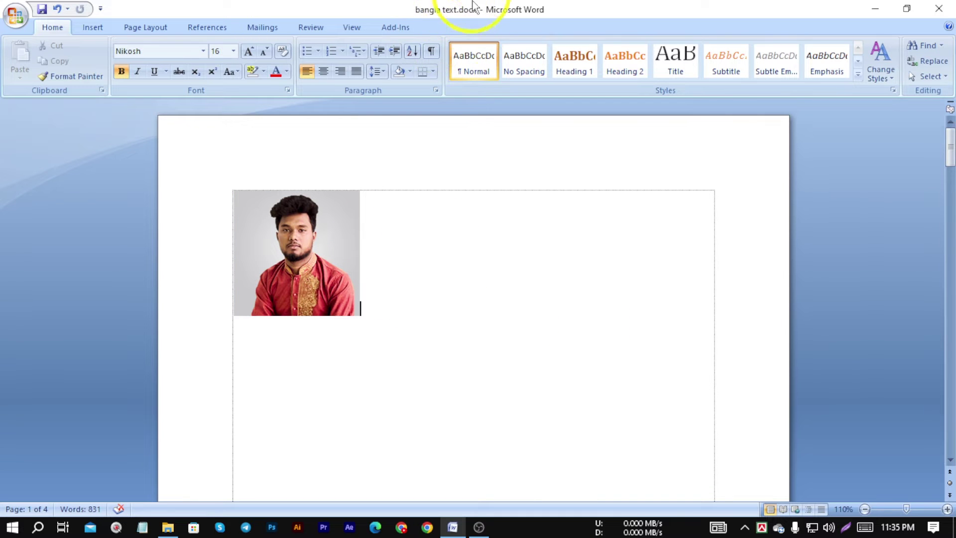
Preview the brightness and contrast presets on the portrait, keeping contrast at 0 % (Normal).
{"action": "left_click", "coordinate": [292, 245]}
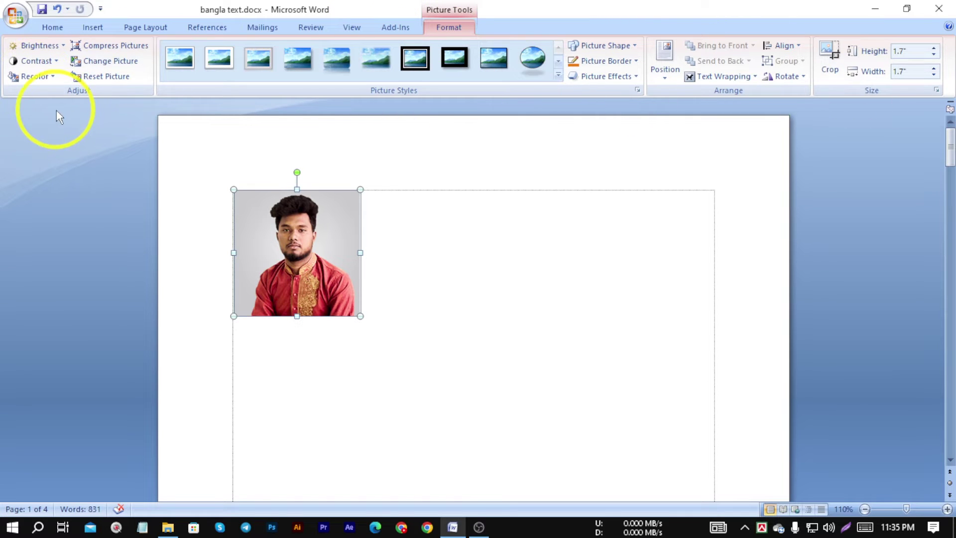
{"action": "left_click", "coordinate": [47, 46]}
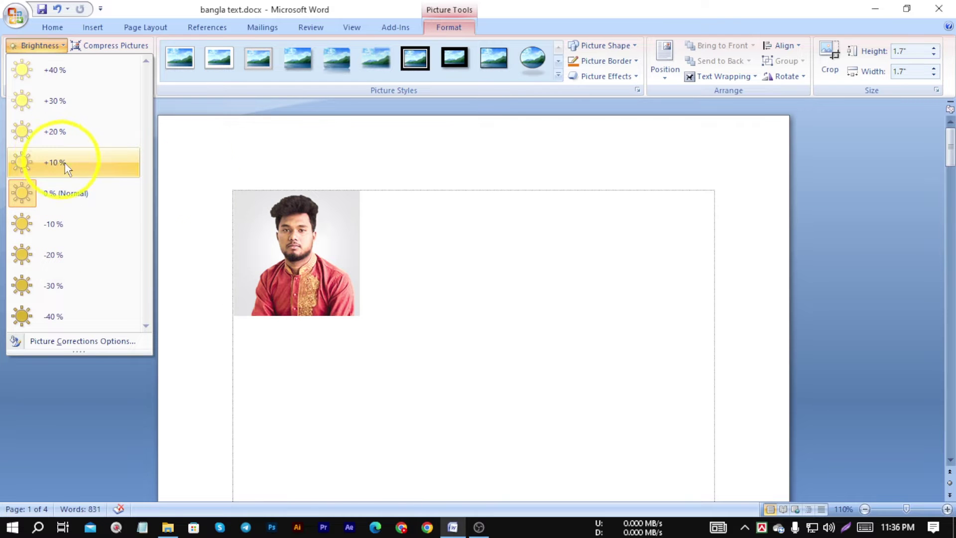
{"action": "left_click", "coordinate": [200, 149]}
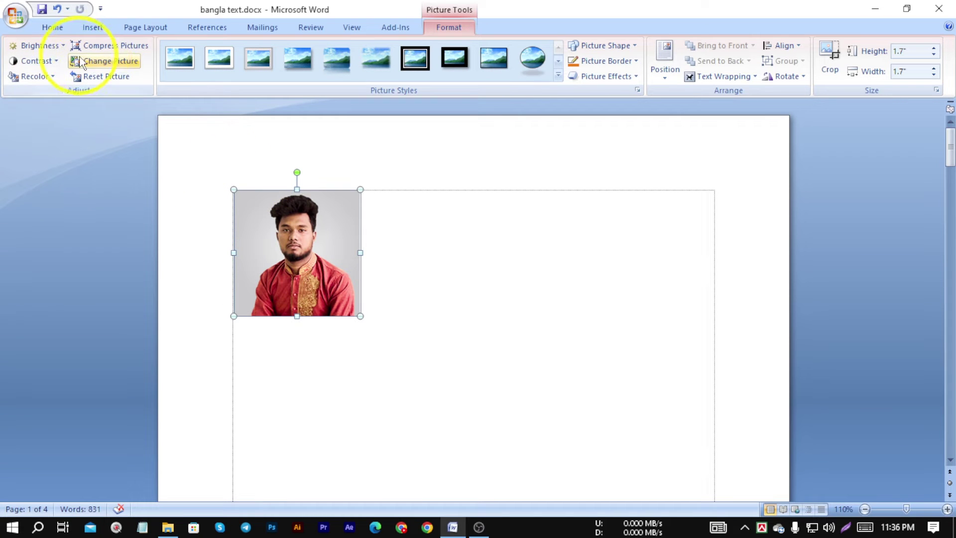
{"action": "left_click", "coordinate": [55, 62]}
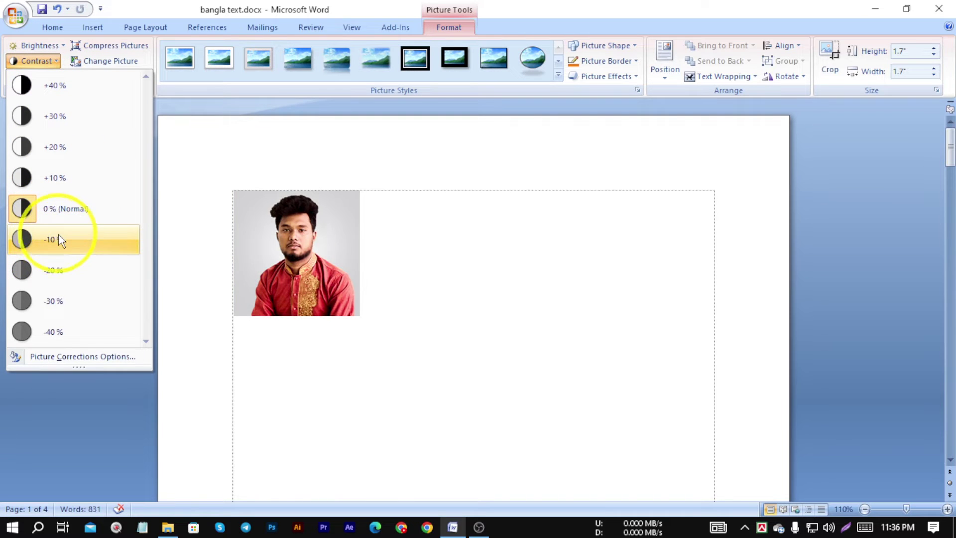
{"action": "left_click", "coordinate": [79, 210]}
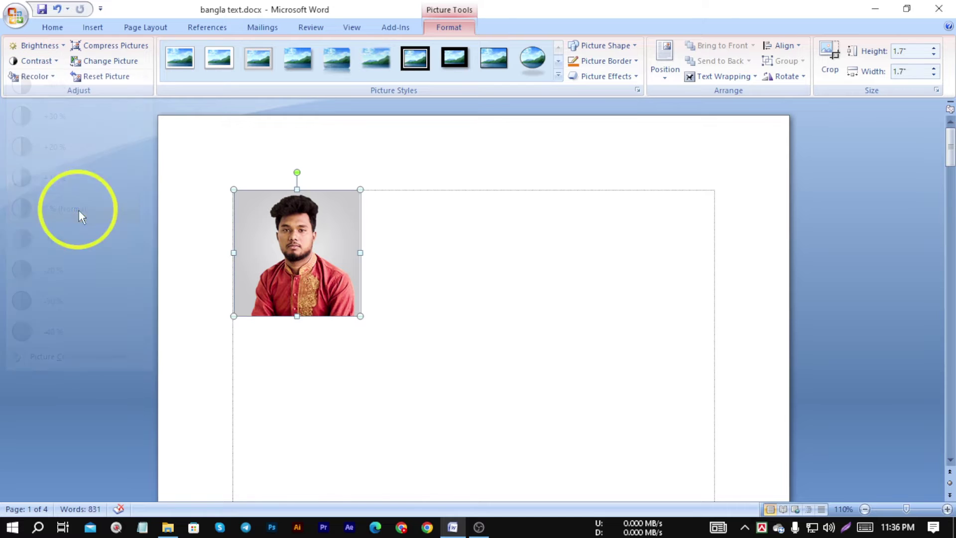
Try the purple light variation recolor on the portrait and restore it to No Recolor.
{"action": "left_click", "coordinate": [35, 78]}
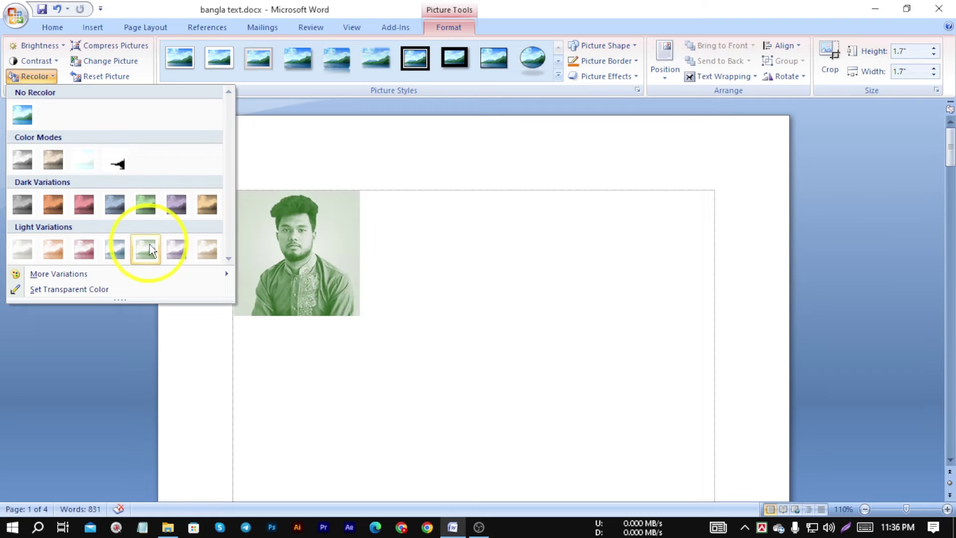
{"action": "left_click", "coordinate": [176, 249]}
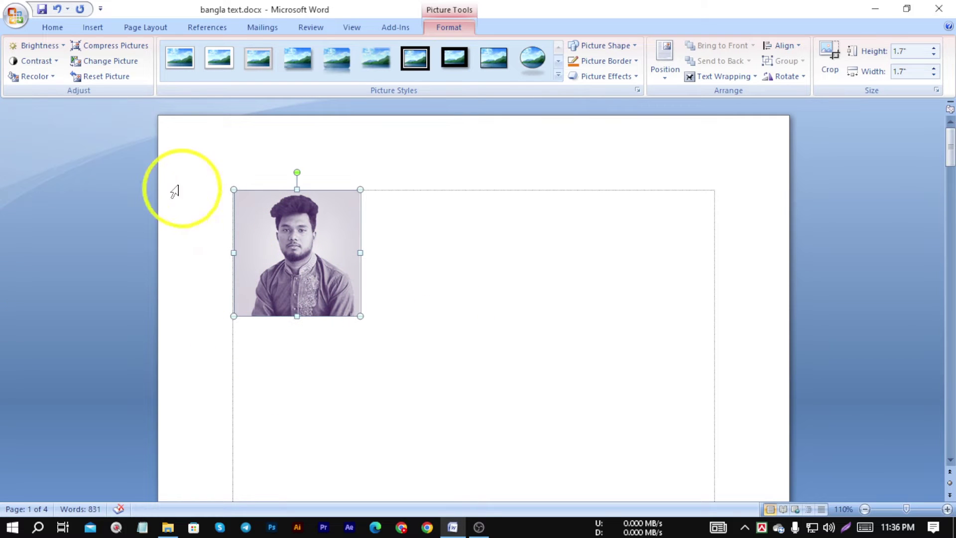
{"action": "left_click", "coordinate": [43, 76]}
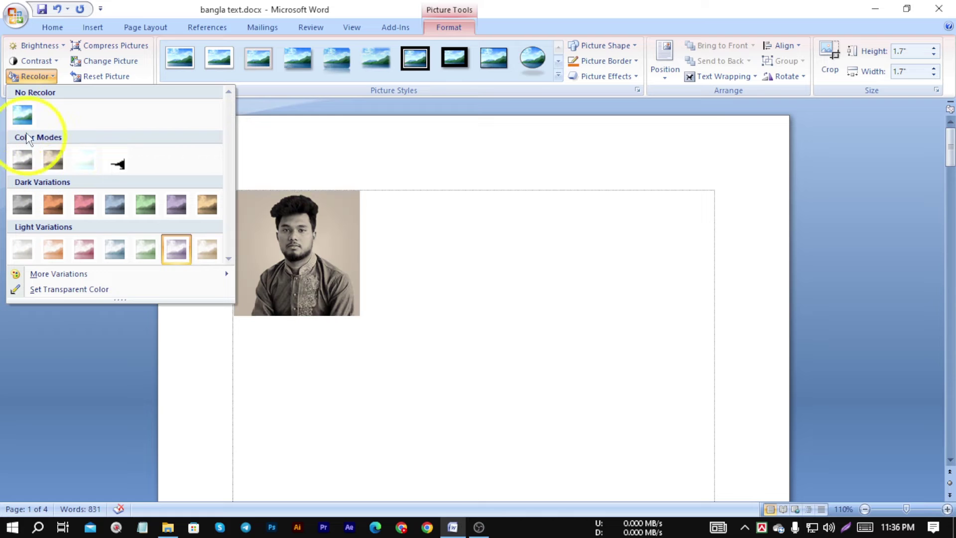
{"action": "left_click", "coordinate": [22, 119]}
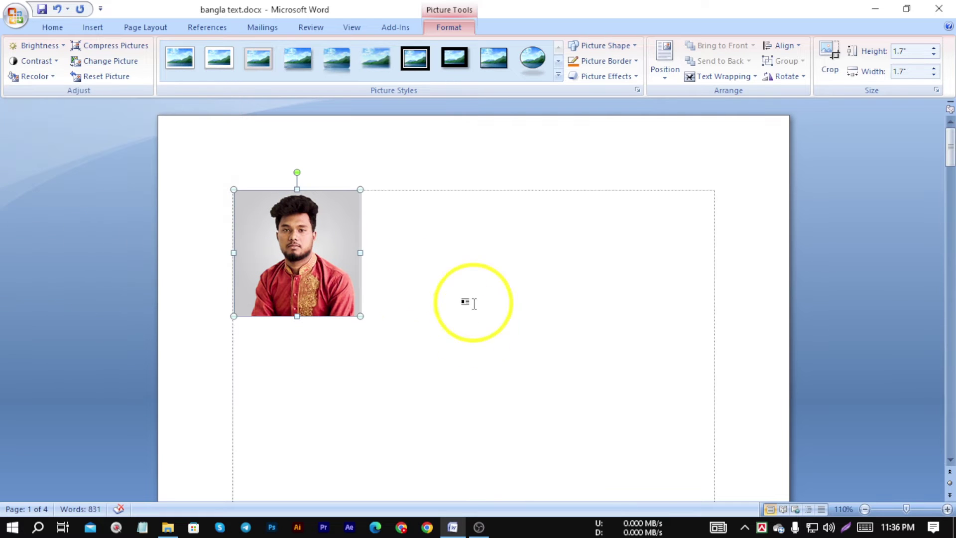
Make the grey background colour of the portrait transparent with Set Transparent Color.
{"action": "left_click", "coordinate": [54, 78]}
{"action": "mouse_move", "coordinate": [49, 283]}
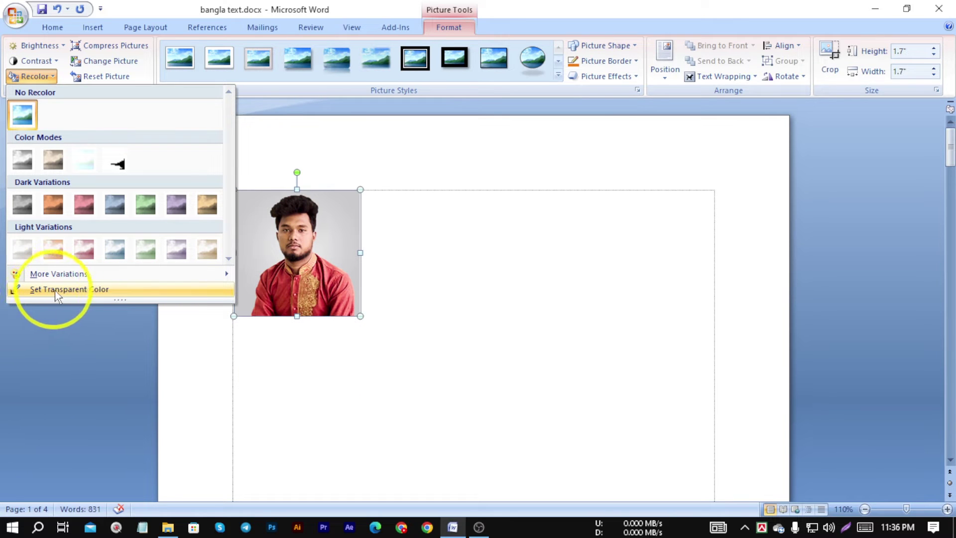
{"action": "left_click", "coordinate": [76, 290]}
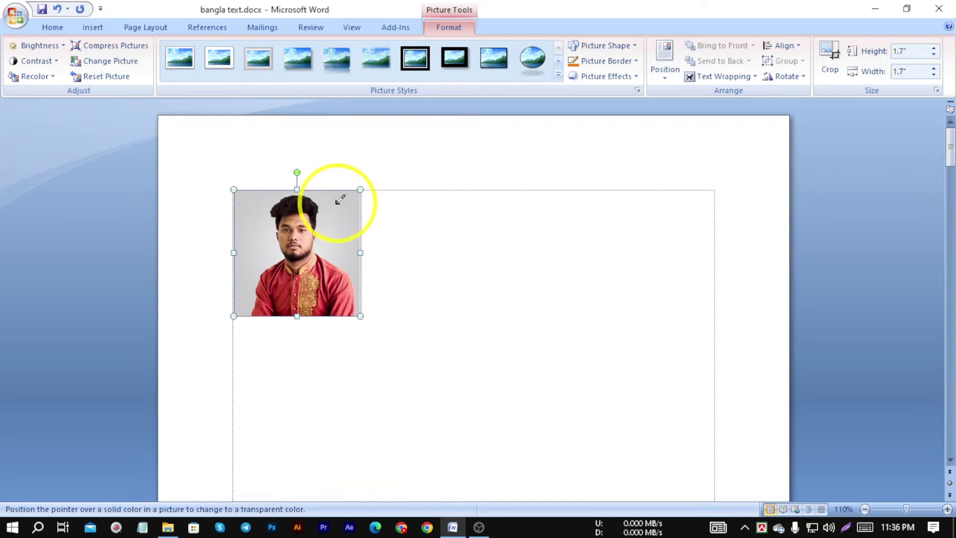
{"action": "left_click", "coordinate": [250, 207]}
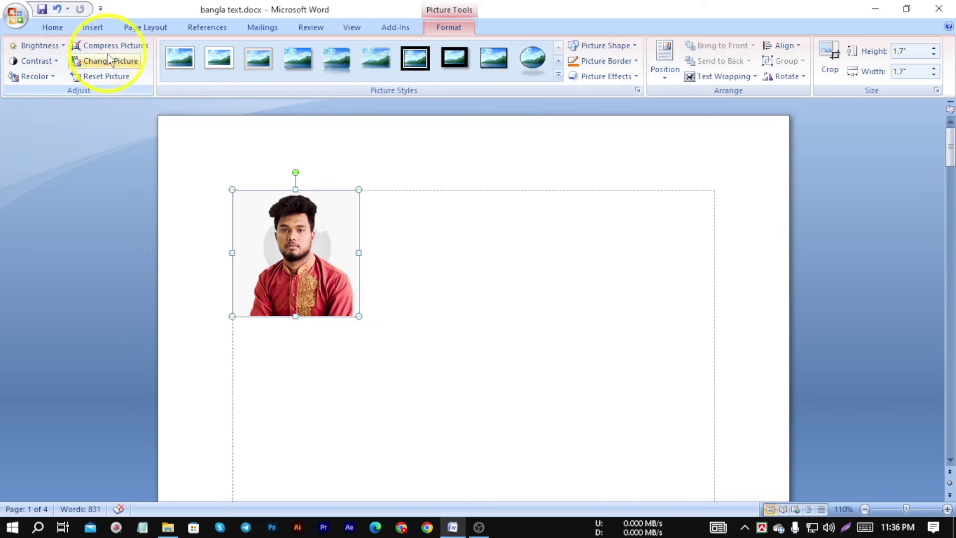
Compress only the selected portrait, using the Print (220 ppi) target output and deleting cropped areas.
{"action": "left_click", "coordinate": [133, 48]}
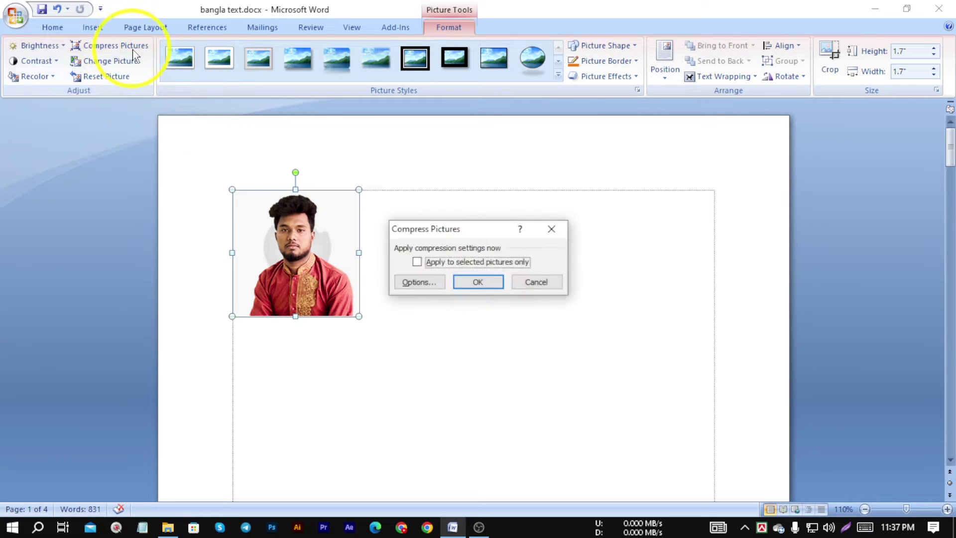
{"action": "left_click", "coordinate": [420, 282]}
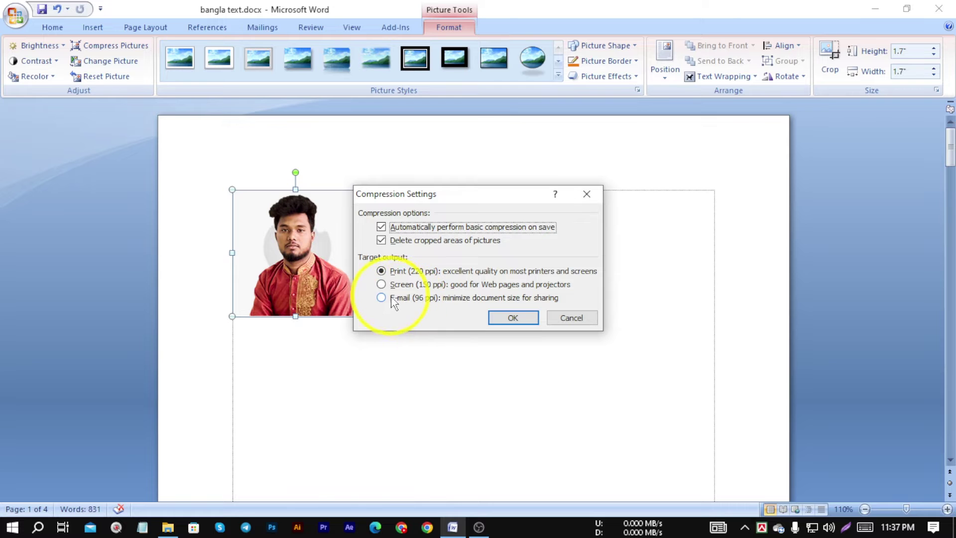
{"action": "left_click", "coordinate": [510, 318]}
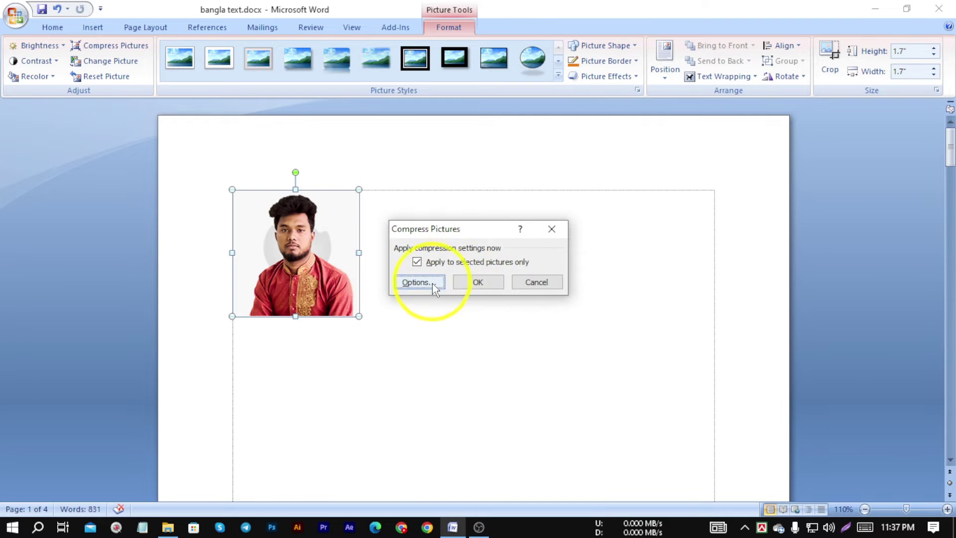
{"action": "left_click", "coordinate": [477, 285]}
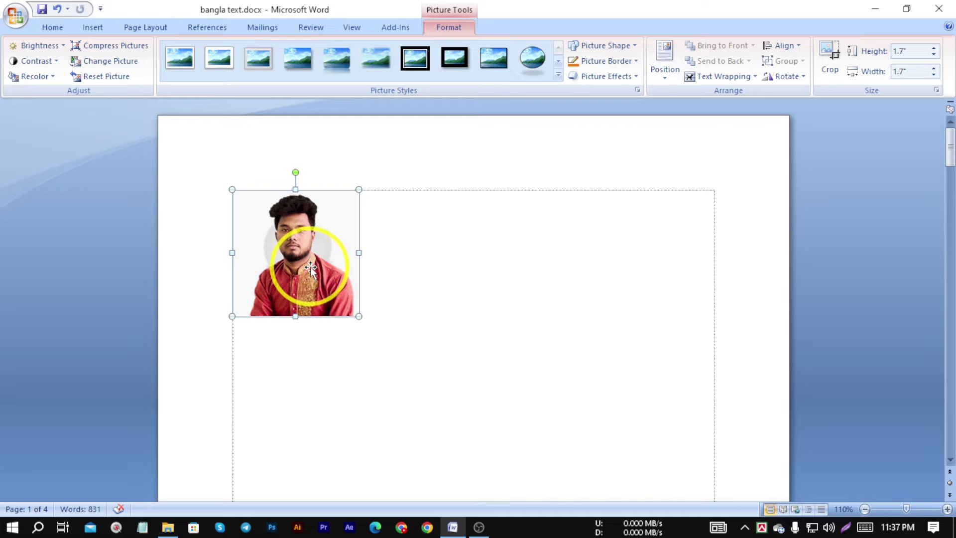
{"action": "left_click", "coordinate": [123, 68]}
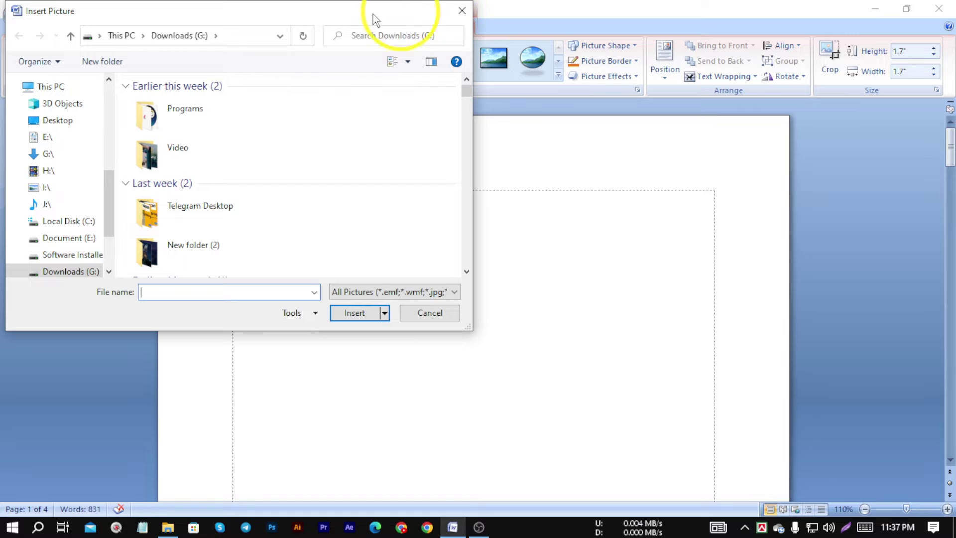
{"action": "left_click", "coordinate": [45, 154]}
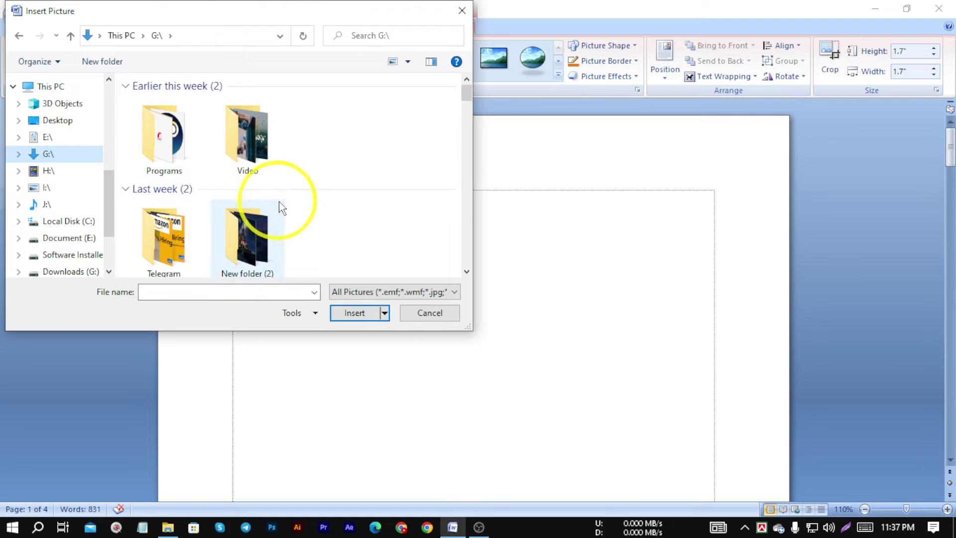
{"action": "scroll", "coordinate": [278, 206], "scroll_direction": "down", "scroll_amount": 5}
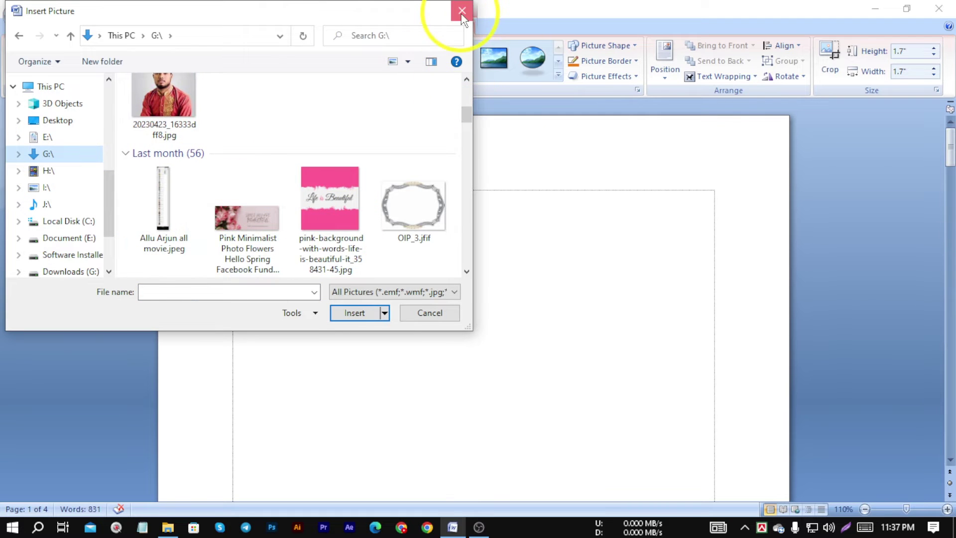
{"action": "left_click", "coordinate": [462, 11]}
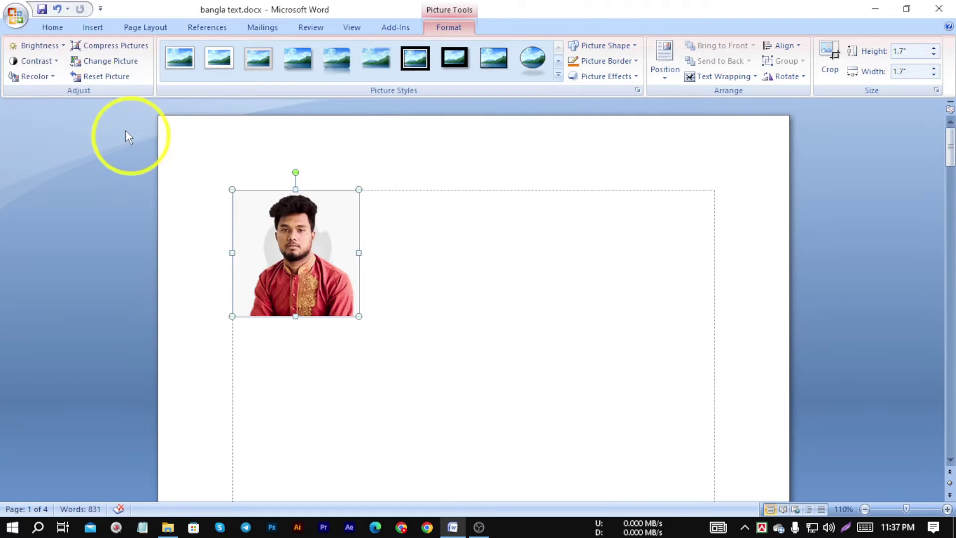
Reset the portrait to discard its transparent colour and other picture adjustments.
{"action": "left_click", "coordinate": [103, 79]}
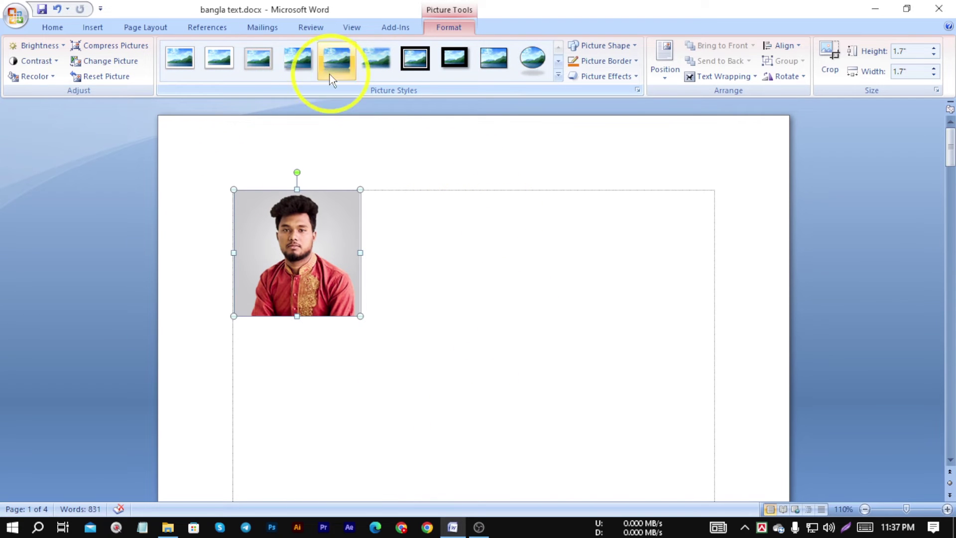
Try the first preset picture style, a white frame with a shadow, on the portrait and undo it.
{"action": "left_click", "coordinate": [178, 61]}
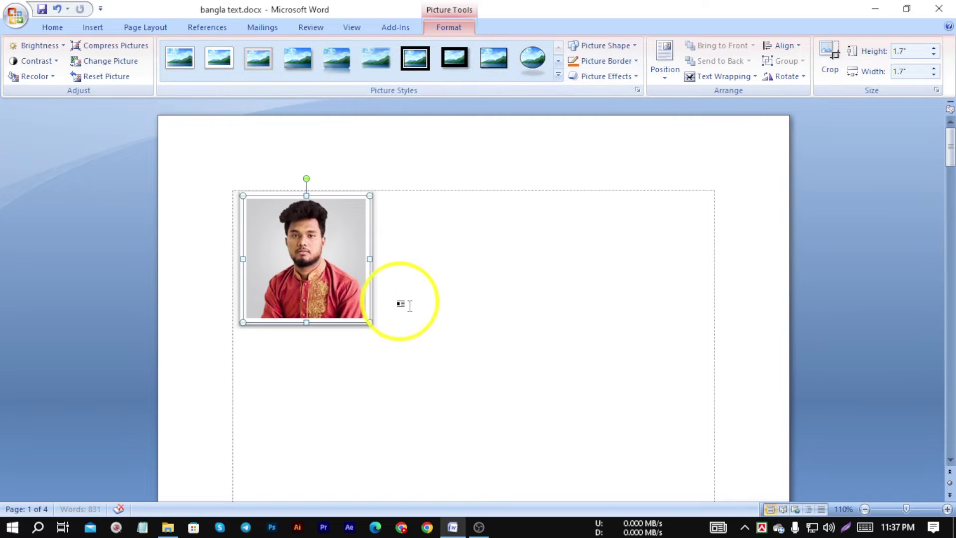
{"action": "left_click", "coordinate": [461, 267]}
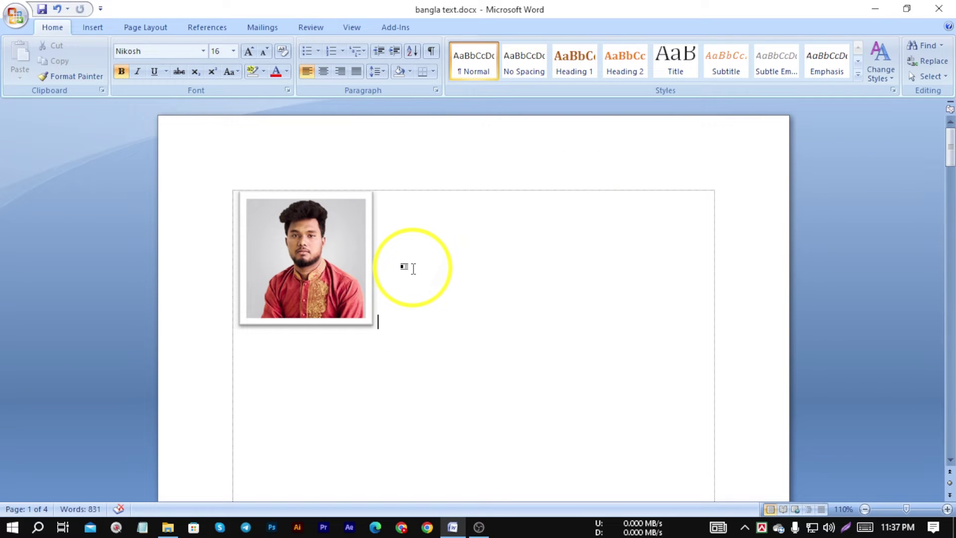
{"action": "key", "text": "ctrl+z"}
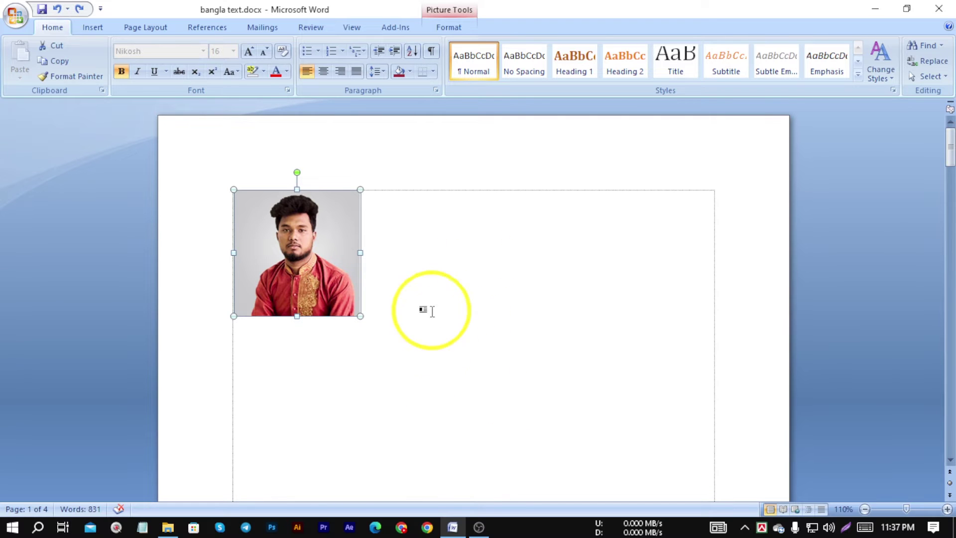
Preview the picture styles in the full gallery on the portrait without applying any of them.
{"action": "left_click", "coordinate": [451, 27]}
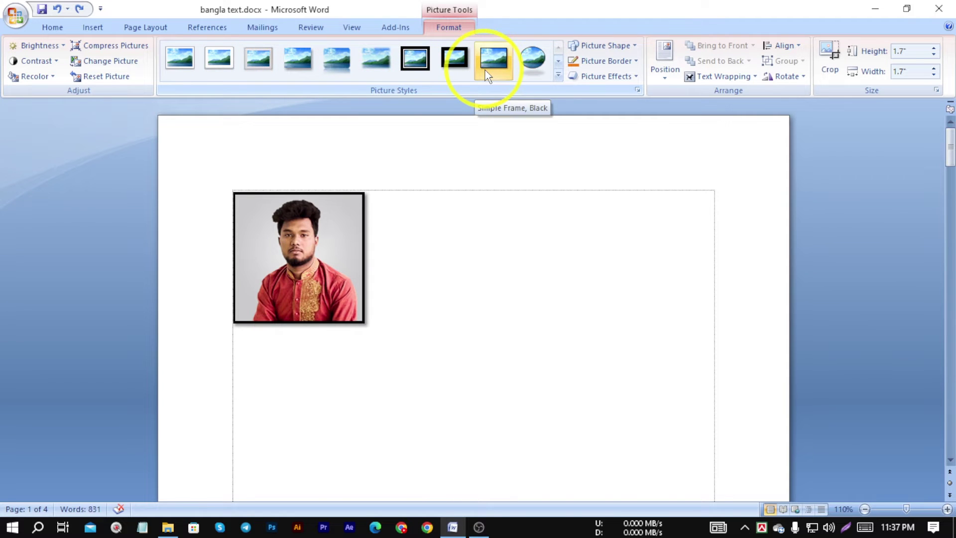
{"action": "left_click", "coordinate": [559, 76]}
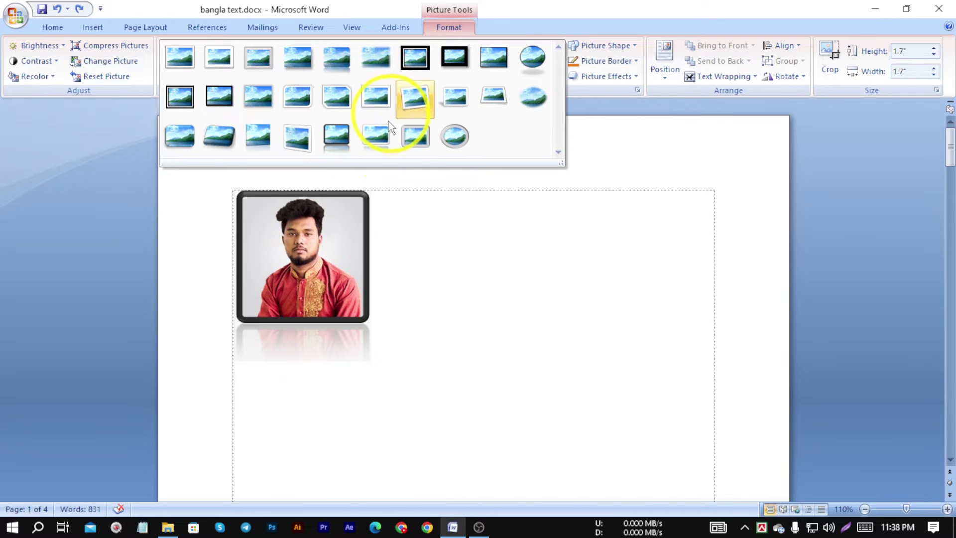
{"action": "left_click", "coordinate": [573, 251]}
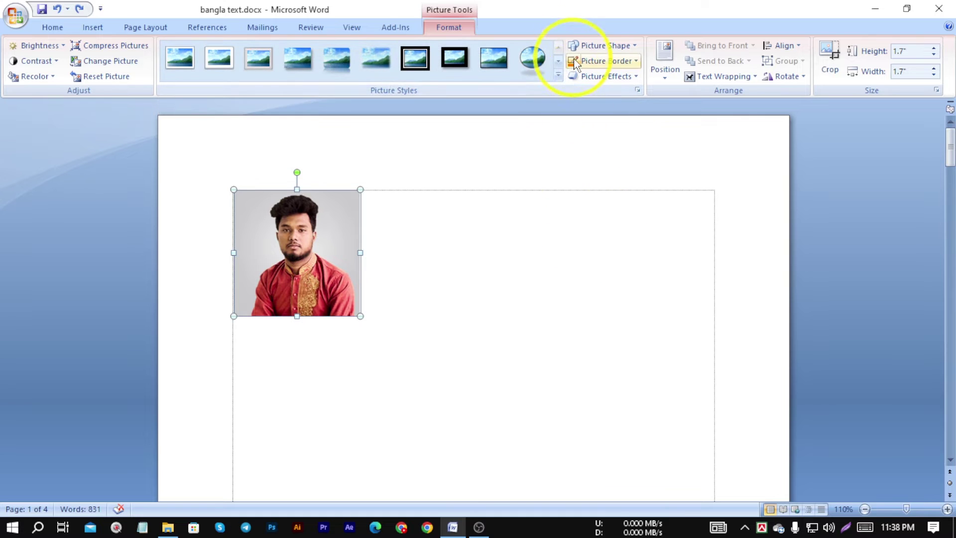
Change the portrait's picture shape to the rectangle with snipped diagonal corners.
{"action": "left_click", "coordinate": [635, 45]}
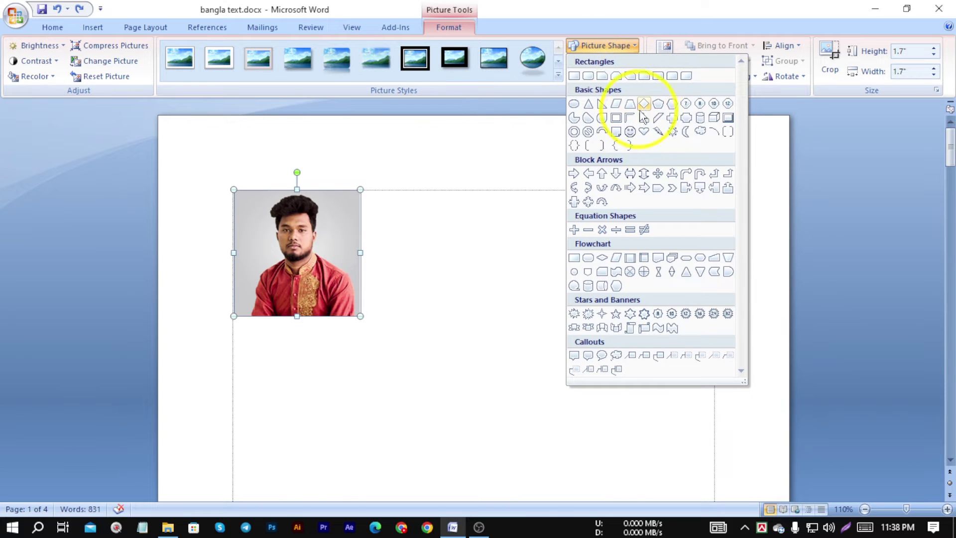
{"action": "left_click", "coordinate": [630, 77]}
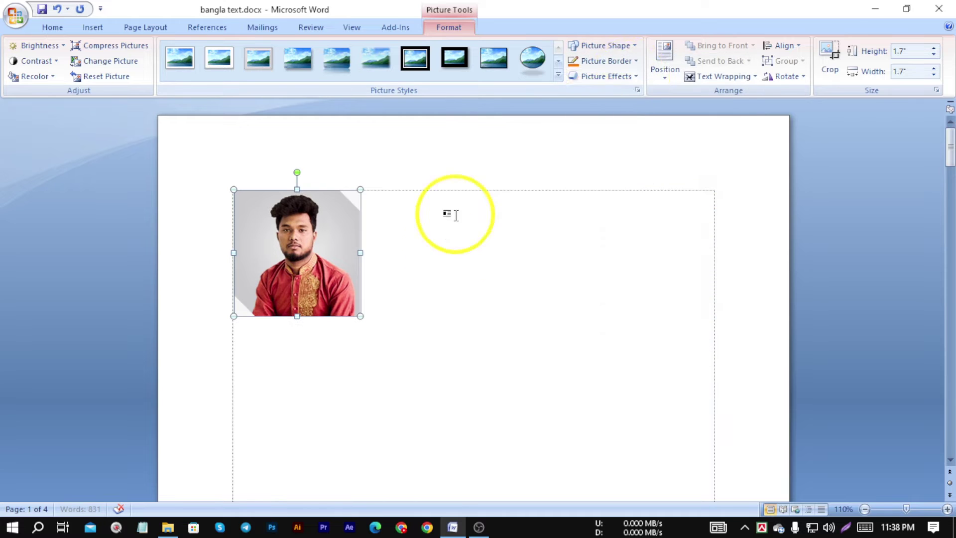
{"action": "left_click", "coordinate": [481, 317]}
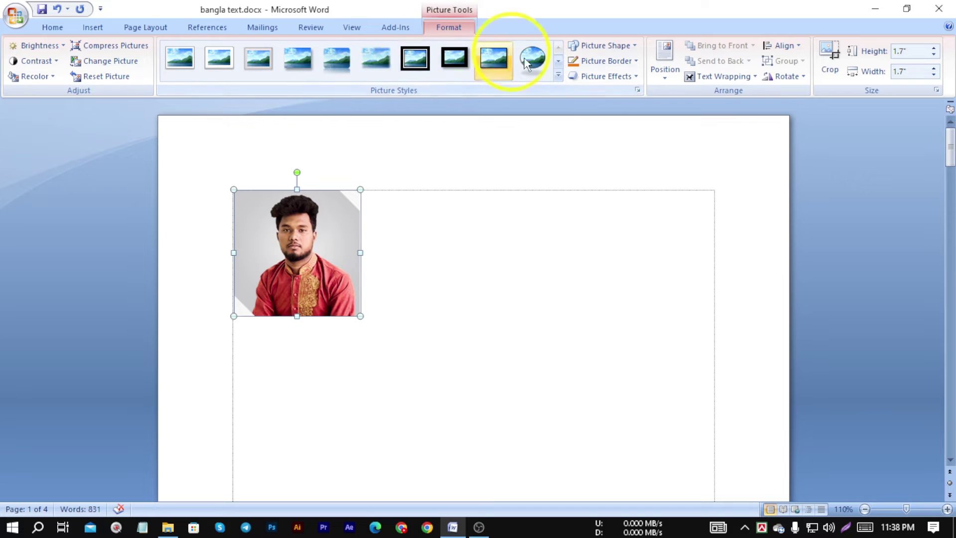
Change the portrait's picture shape to the flowchart diamond.
{"action": "left_click", "coordinate": [637, 47]}
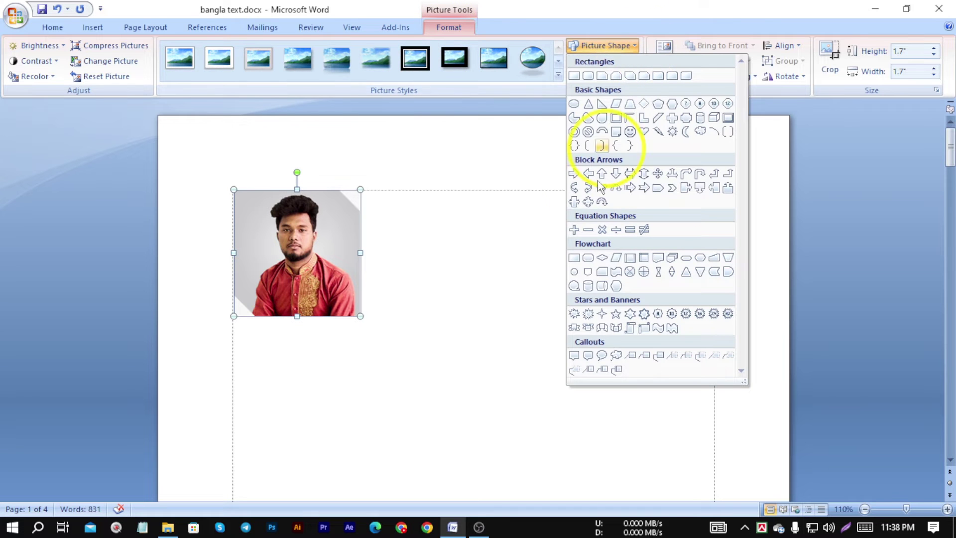
{"action": "left_click", "coordinate": [603, 258]}
{"action": "left_click", "coordinate": [464, 252]}
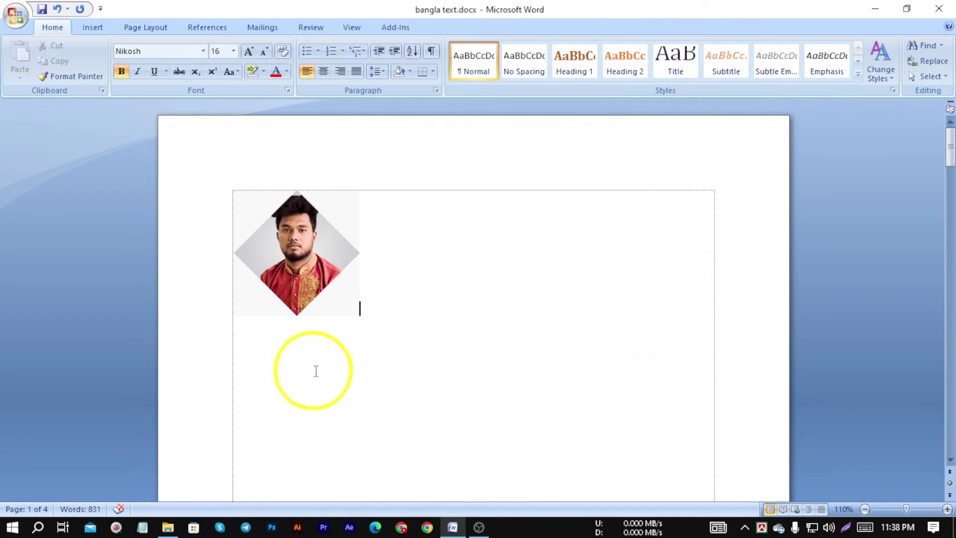
Change the portrait's picture shape to a rounded rectangle.
{"action": "left_click", "coordinate": [305, 239]}
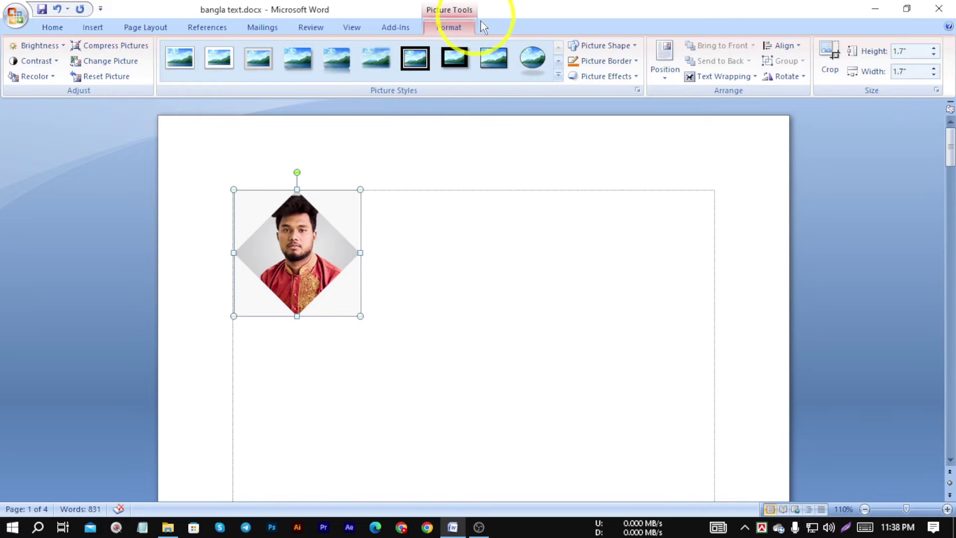
{"action": "left_click", "coordinate": [634, 46]}
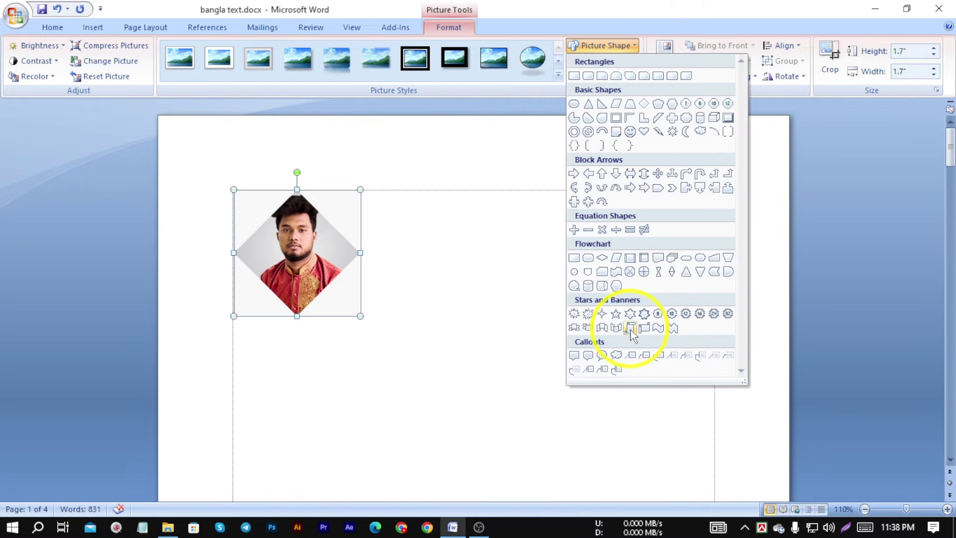
{"action": "left_click", "coordinate": [602, 76]}
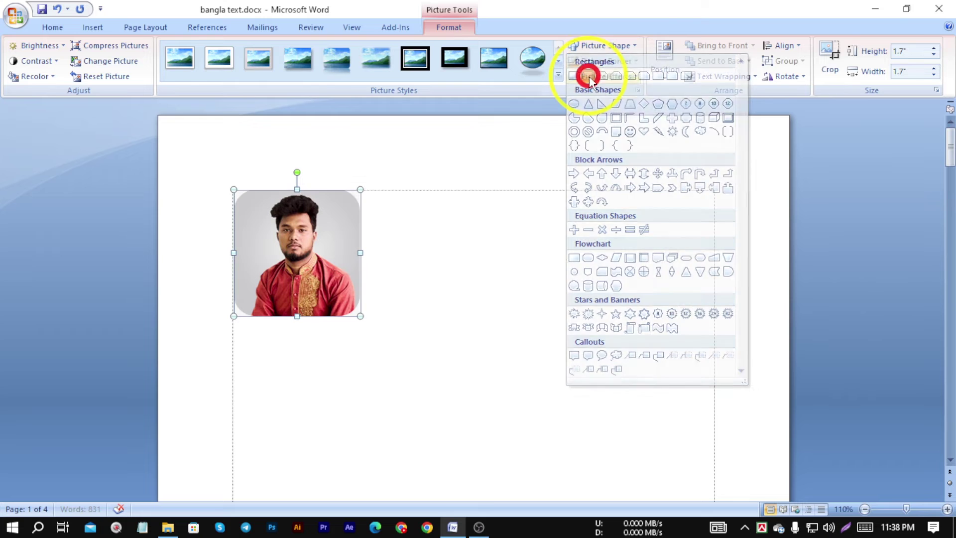
{"action": "left_click", "coordinate": [488, 305]}
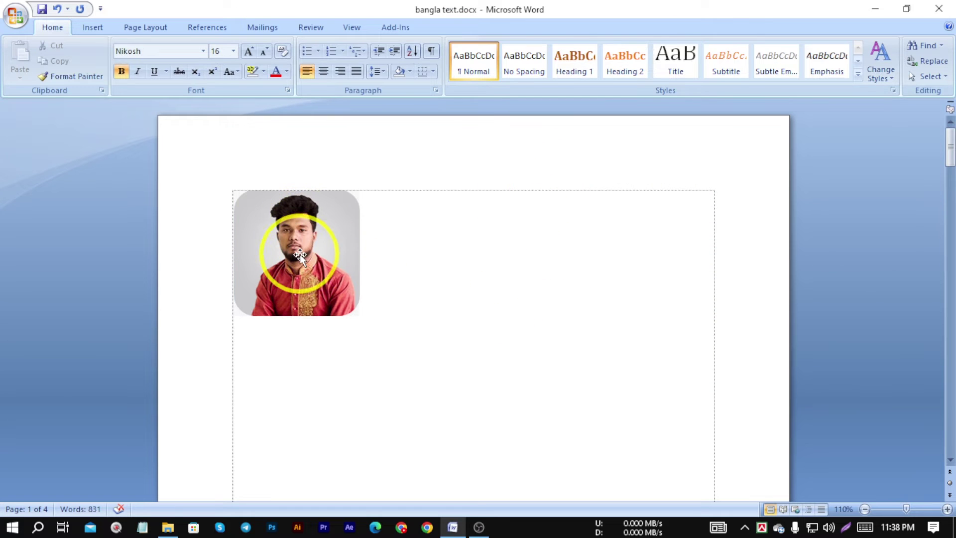
Give the rounded portrait a picture border in the medium rose-red theme colour.
{"action": "left_click", "coordinate": [317, 259]}
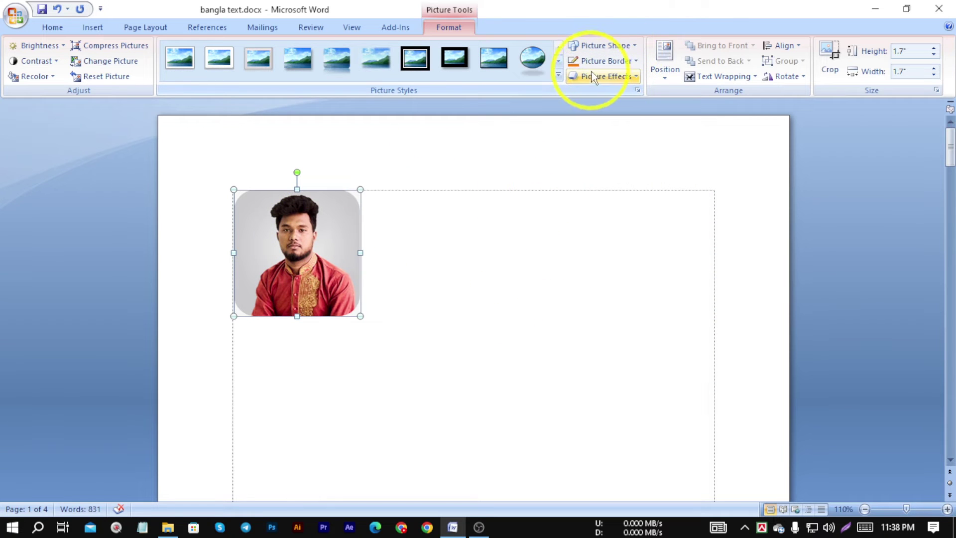
{"action": "left_click", "coordinate": [637, 64]}
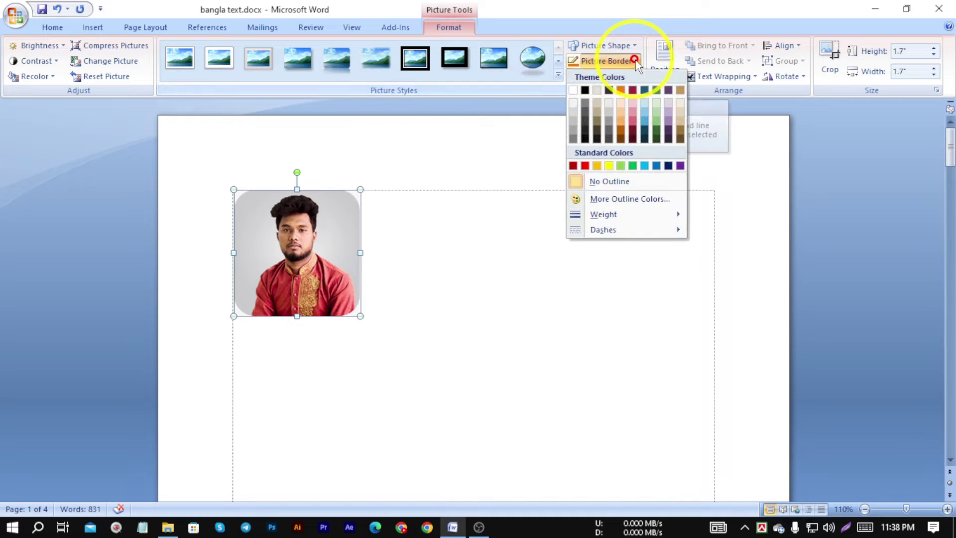
{"action": "left_click", "coordinate": [637, 125]}
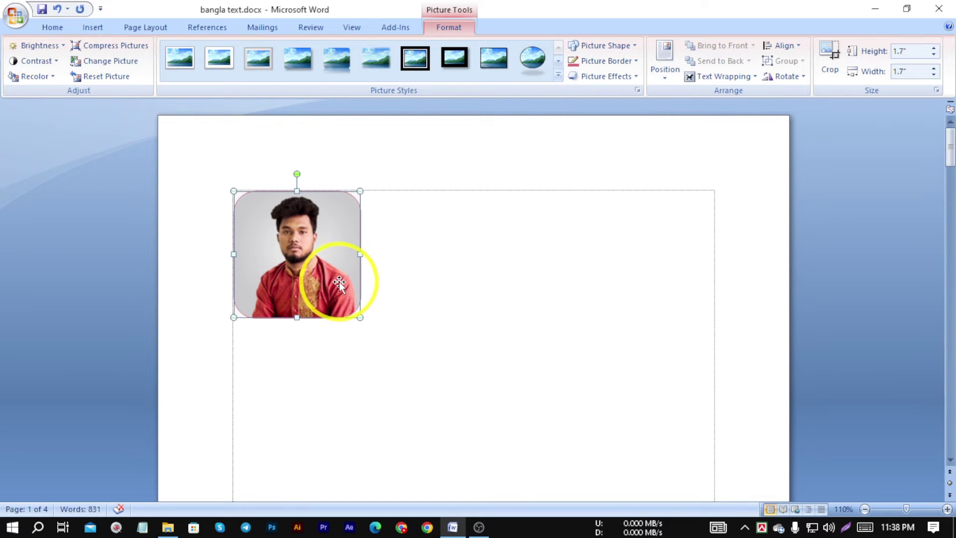
Set the portrait's border weight to 4½ pt.
{"action": "left_click", "coordinate": [634, 62]}
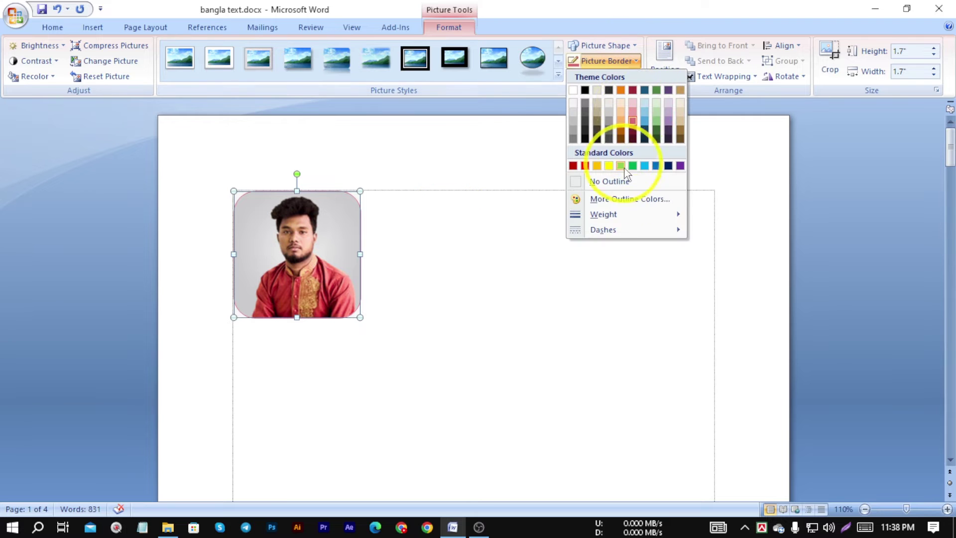
{"action": "mouse_move", "coordinate": [616, 213]}
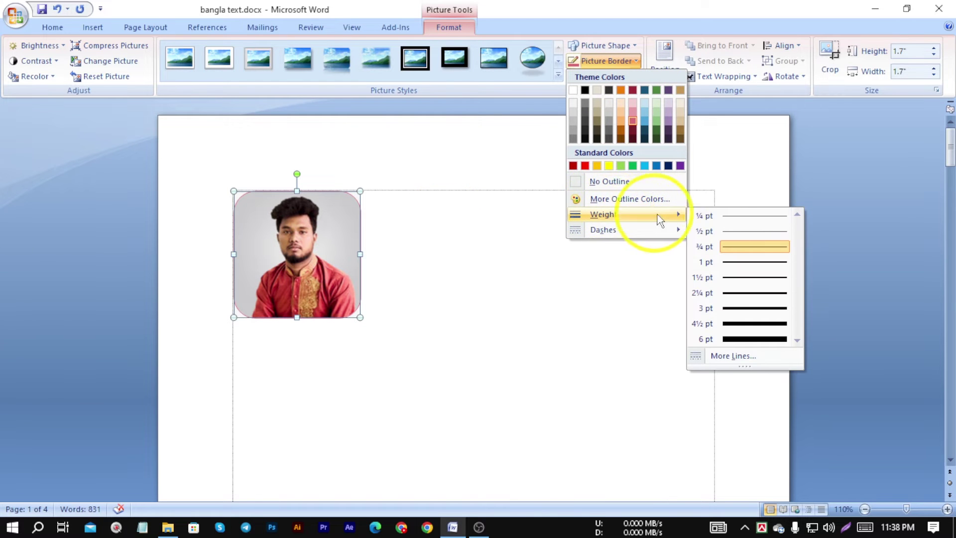
{"action": "left_click", "coordinate": [743, 327]}
Change the portrait's border to the first dotted dash style.
{"action": "left_click", "coordinate": [627, 61]}
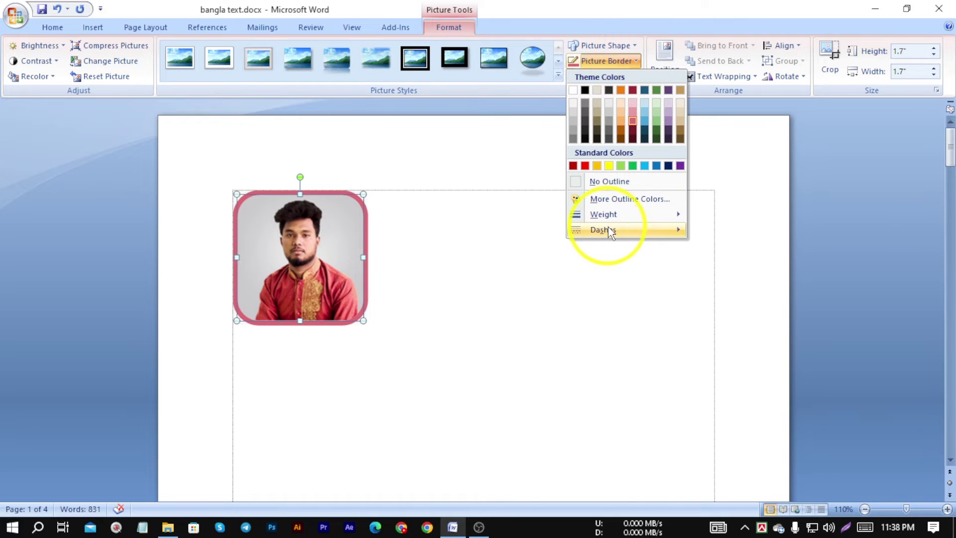
{"action": "mouse_move", "coordinate": [629, 232]}
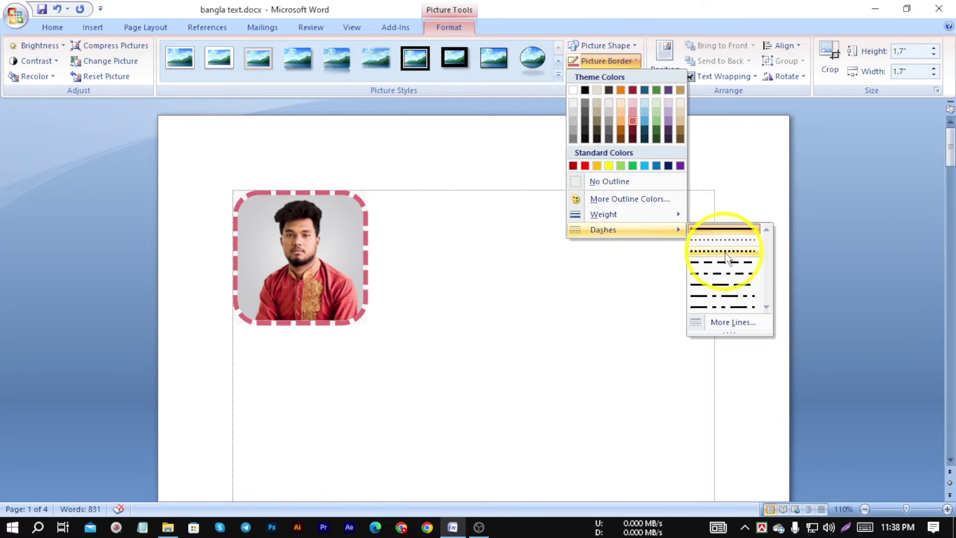
{"action": "left_click", "coordinate": [707, 239]}
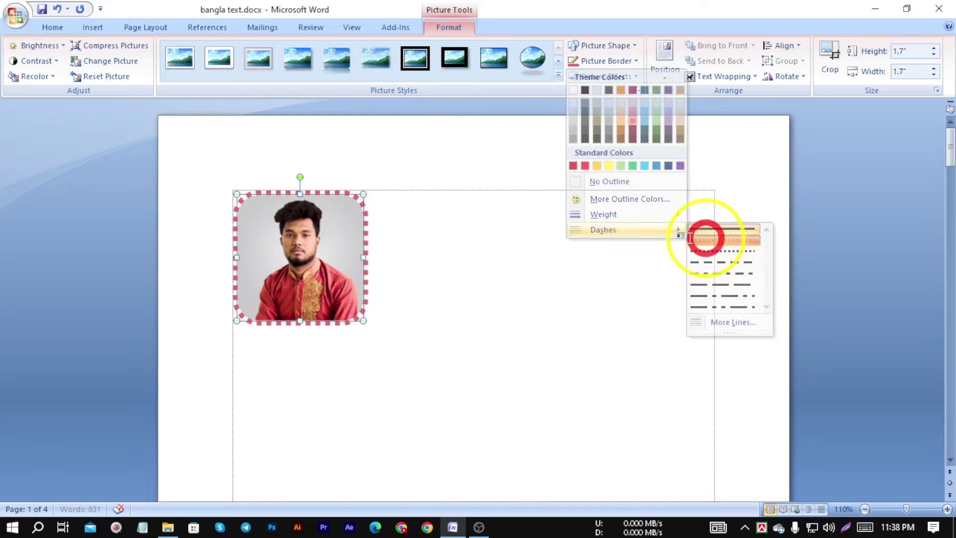
{"action": "left_click", "coordinate": [454, 273]}
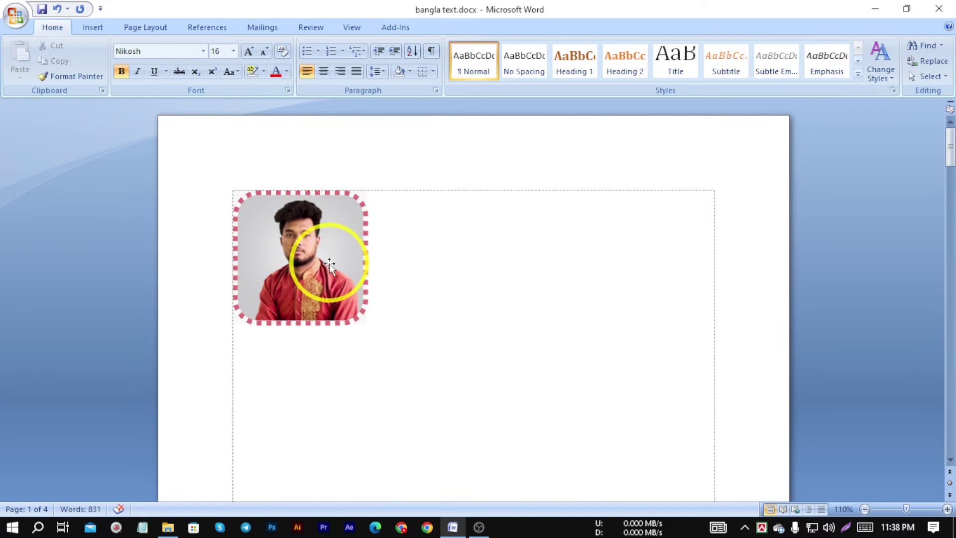
Remove the portrait's picture border with No Outline.
{"action": "left_click", "coordinate": [329, 263]}
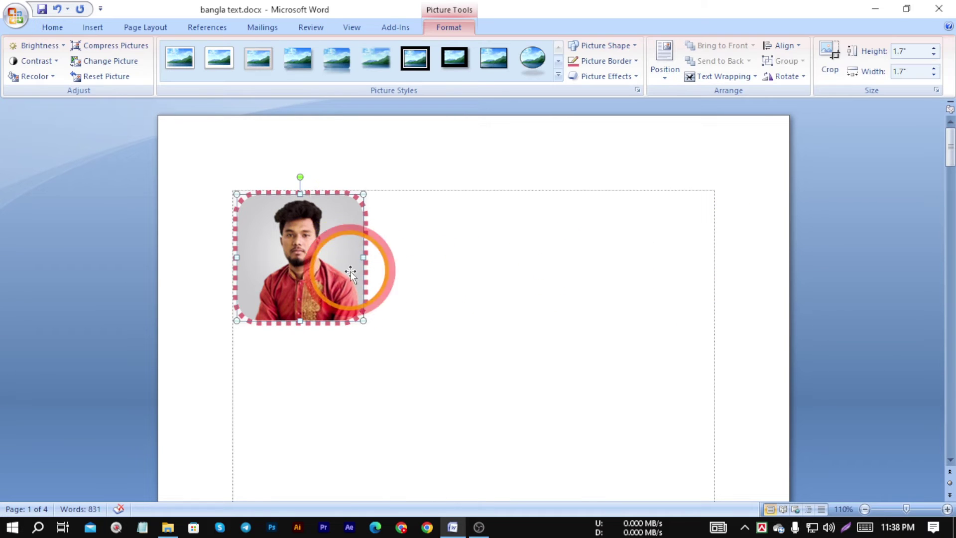
{"action": "left_click", "coordinate": [632, 63]}
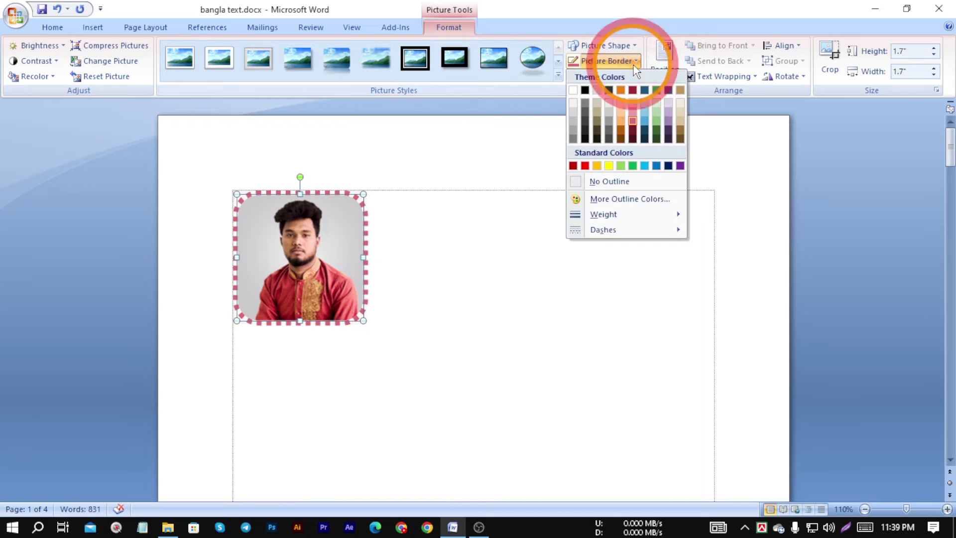
{"action": "left_click", "coordinate": [619, 187]}
{"action": "left_click", "coordinate": [495, 341]}
Try the tilted 3-D block preset effect from the third row of presets on the portrait and undo it.
{"action": "left_click", "coordinate": [319, 234]}
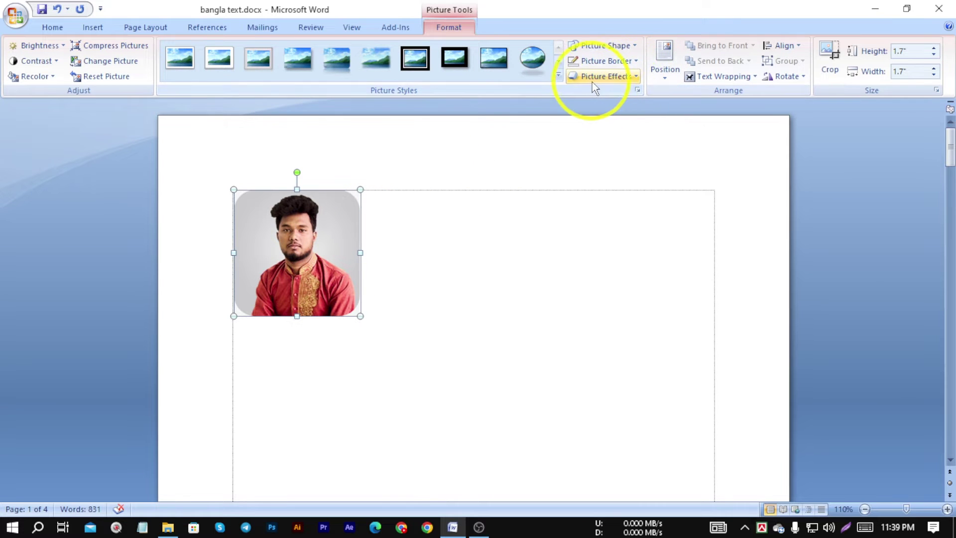
{"action": "left_click", "coordinate": [636, 79]}
{"action": "mouse_move", "coordinate": [623, 106]}
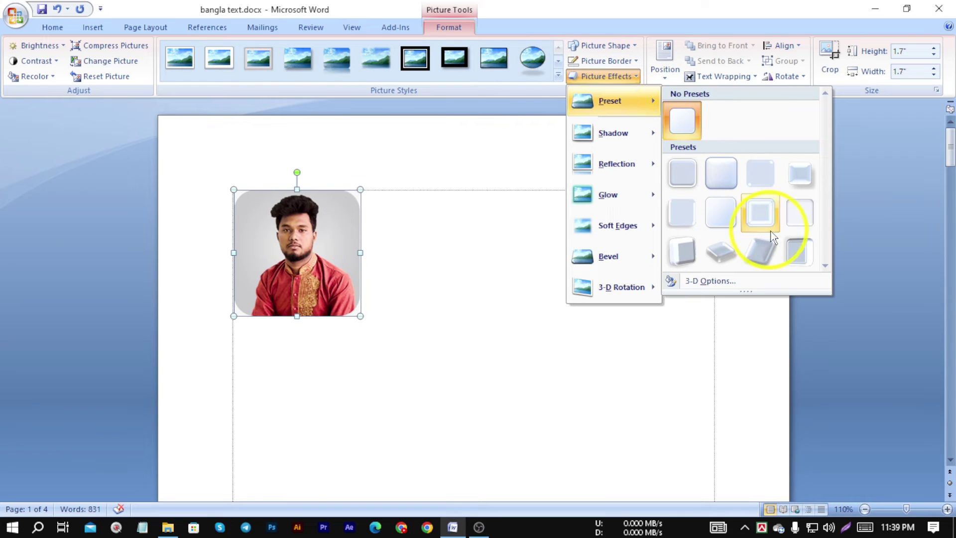
{"action": "left_click", "coordinate": [688, 254]}
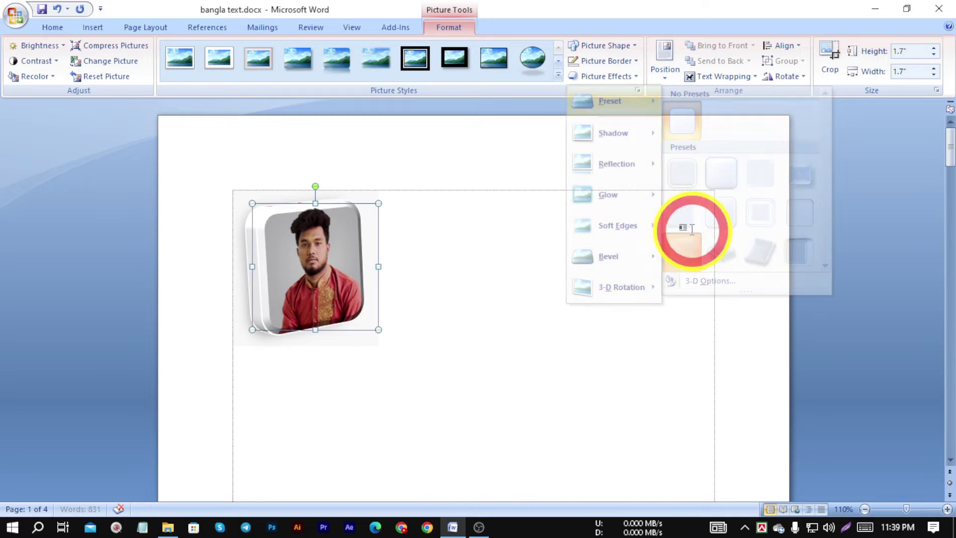
{"action": "left_click", "coordinate": [503, 340]}
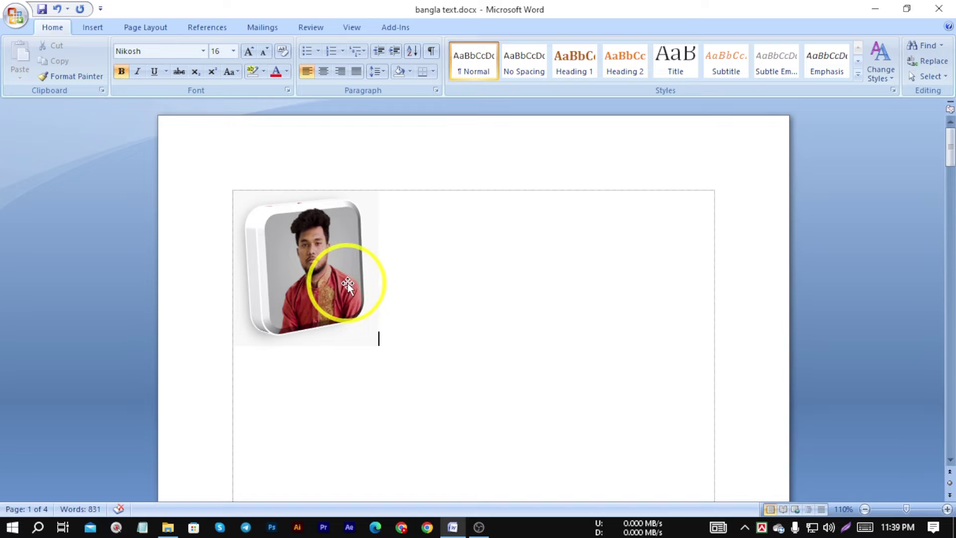
{"action": "key", "text": "ctrl+z"}
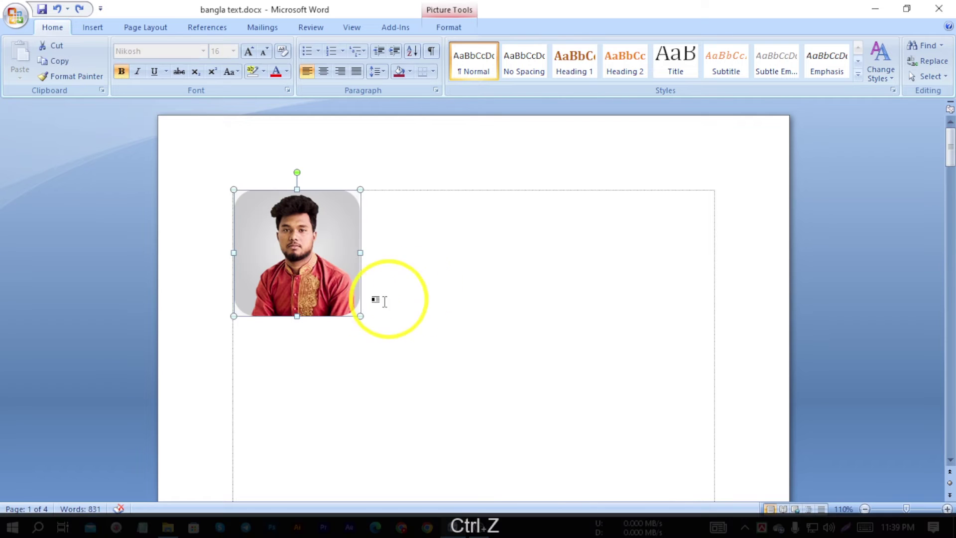
{"action": "left_click", "coordinate": [493, 281]}
Preview the text-wrapping position presets on the portrait without applying one.
{"action": "left_click", "coordinate": [349, 242]}
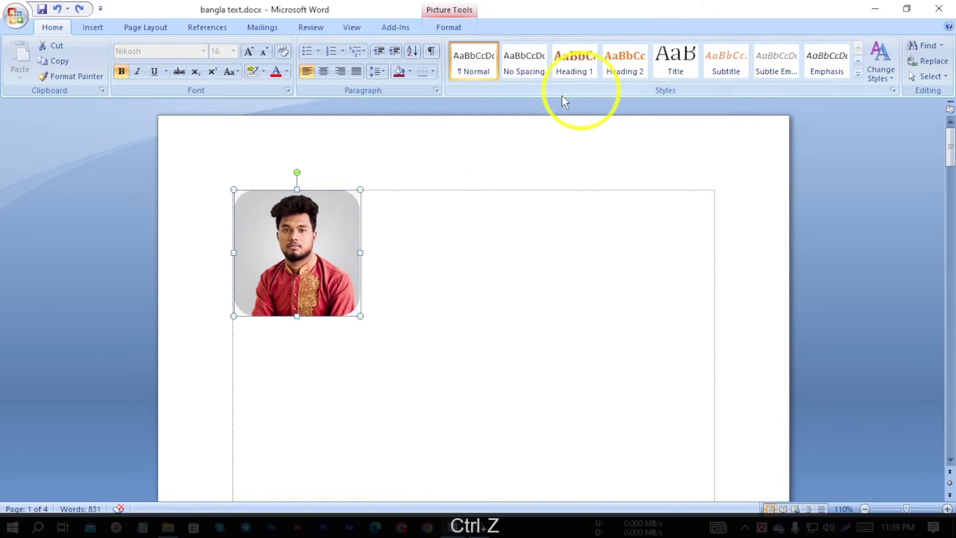
{"action": "left_click", "coordinate": [449, 28]}
{"action": "left_click", "coordinate": [665, 73]}
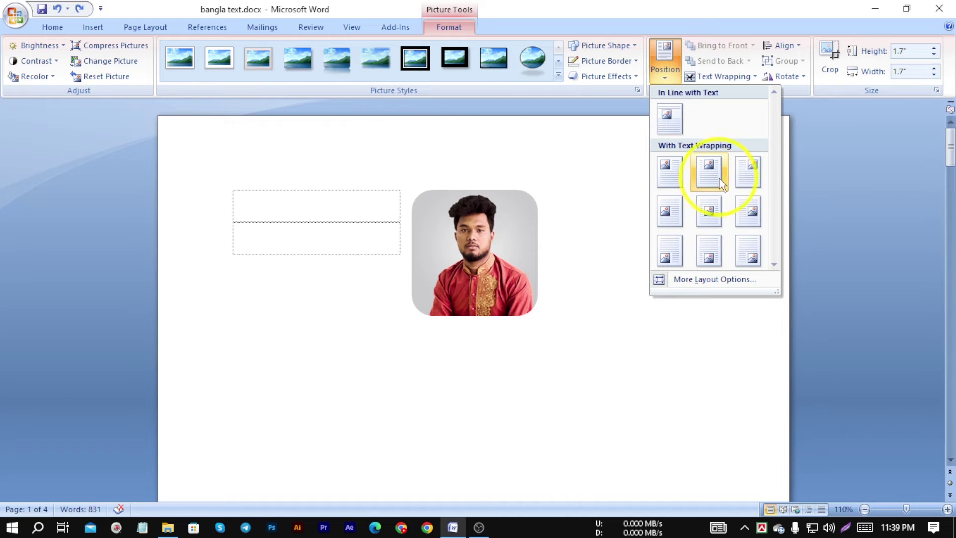
{"action": "left_click", "coordinate": [708, 233]}
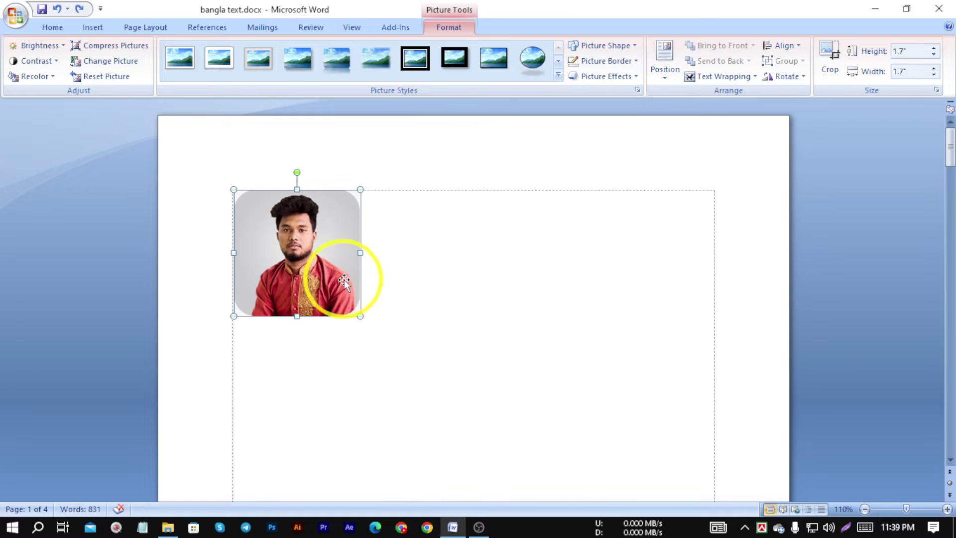
Insert the portrait photo from the G:\ folder before the "Objectives of Computer Networking" heading.
{"action": "scroll", "coordinate": [547, 284], "scroll_direction": "down", "scroll_amount": 15}
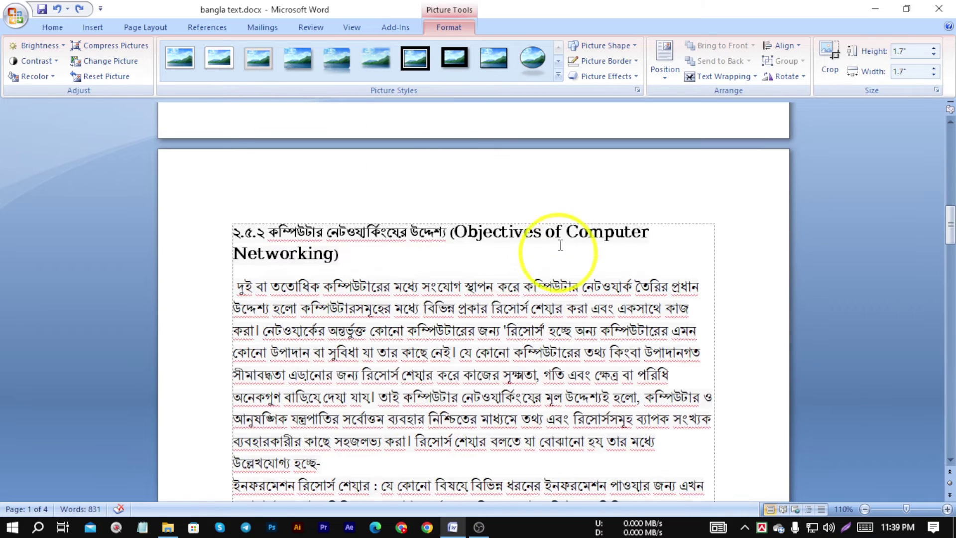
{"action": "left_click", "coordinate": [241, 234]}
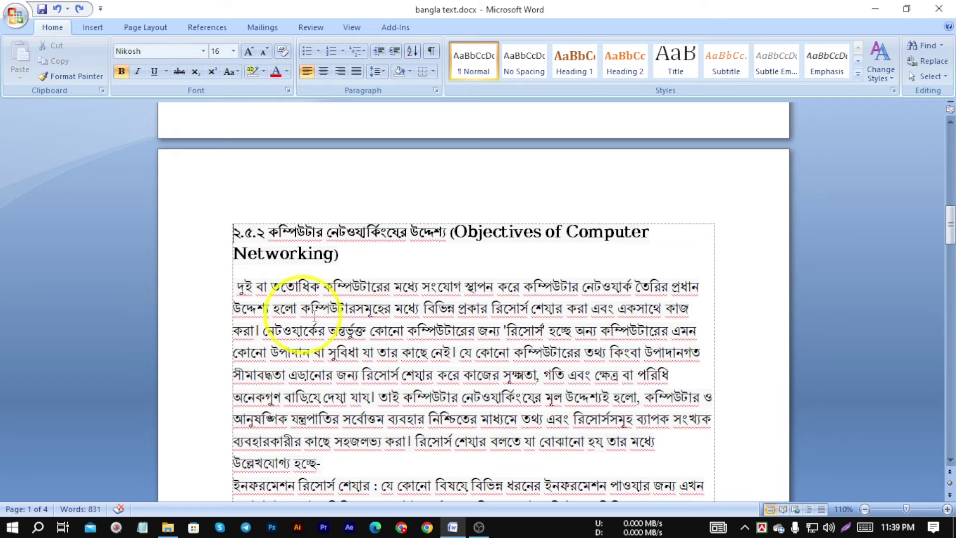
{"action": "scroll", "coordinate": [464, 296], "scroll_direction": "up", "scroll_amount": 1}
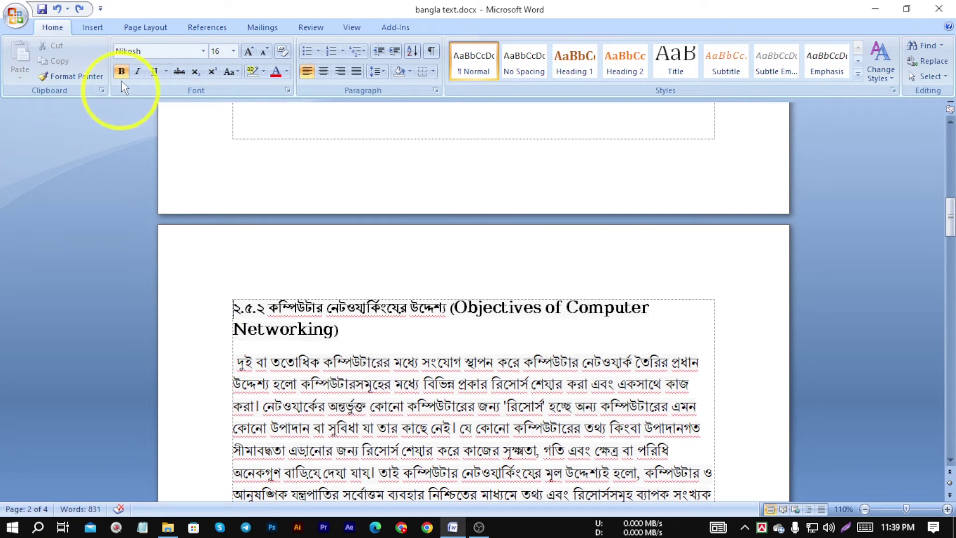
{"action": "left_click", "coordinate": [93, 27]}
{"action": "left_click", "coordinate": [160, 69]}
{"action": "left_click", "coordinate": [50, 154]}
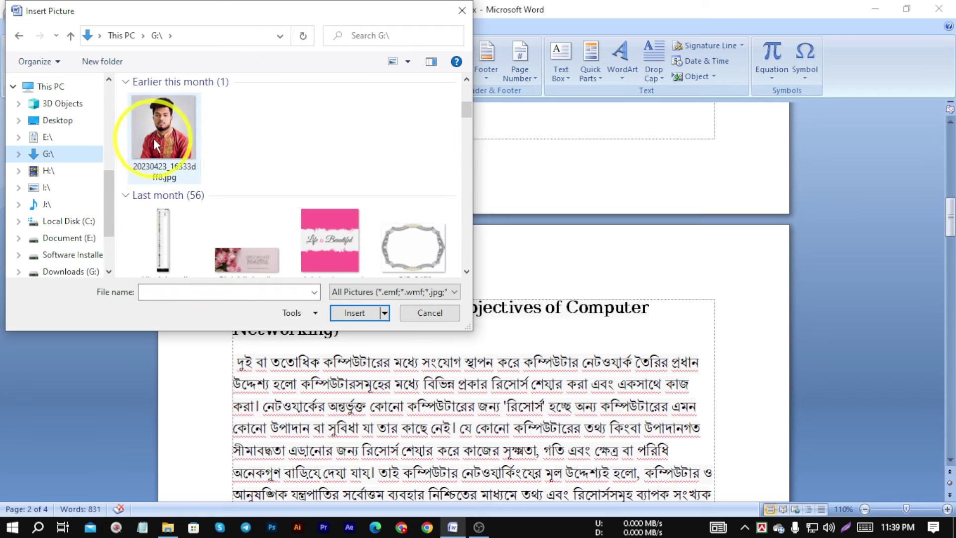
{"action": "left_click", "coordinate": [154, 138]}
{"action": "left_click", "coordinate": [378, 315]}
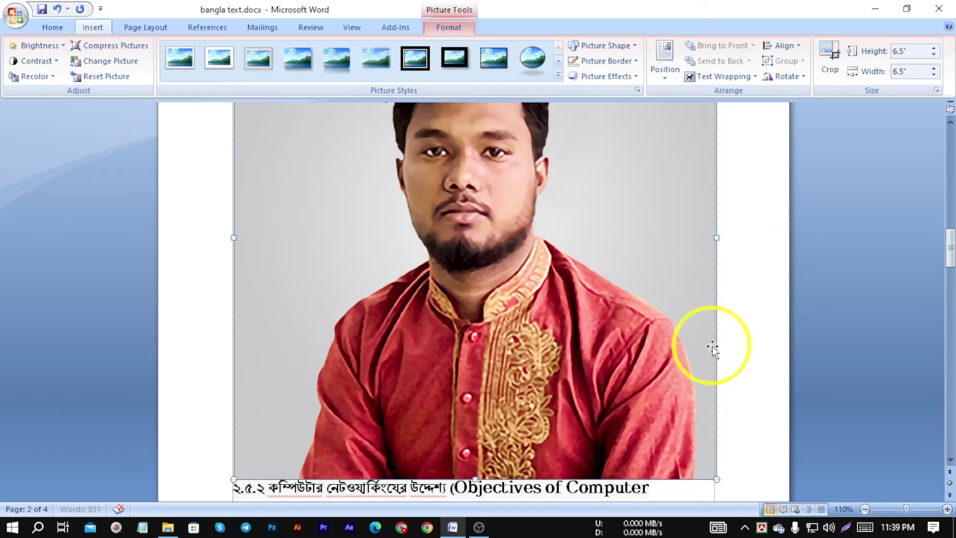
Shrink the inserted portrait proportionally to about 1.2" by 1.2".
{"action": "scroll", "coordinate": [715, 348], "scroll_direction": "down", "scroll_amount": 3}
{"action": "left_click_drag", "start_coordinate": [717, 328], "coordinate": [471, 206]}
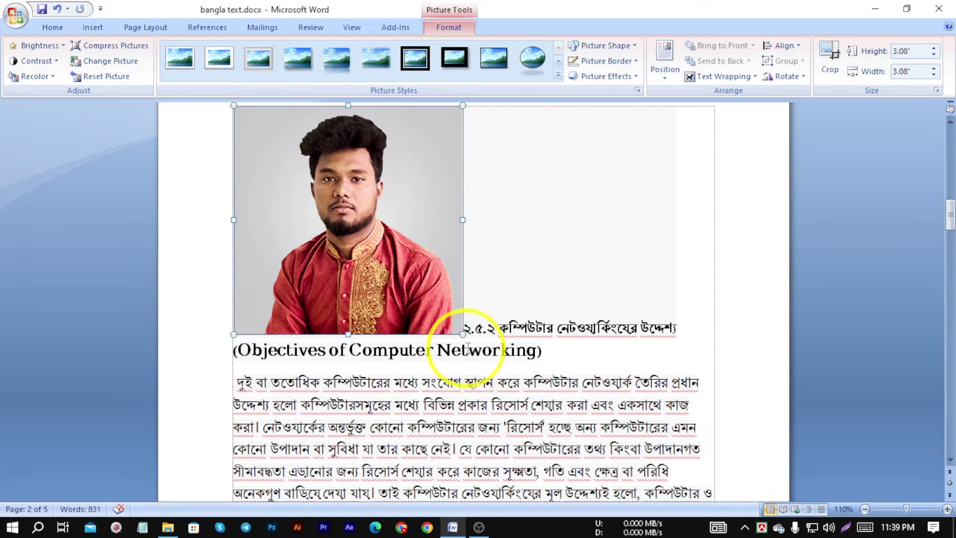
{"action": "left_click_drag", "start_coordinate": [462, 333], "coordinate": [322, 195]}
{"action": "scroll", "coordinate": [532, 188], "scroll_direction": "up", "scroll_amount": 2}
{"action": "scroll", "coordinate": [503, 299], "scroll_direction": "up", "scroll_amount": 1}
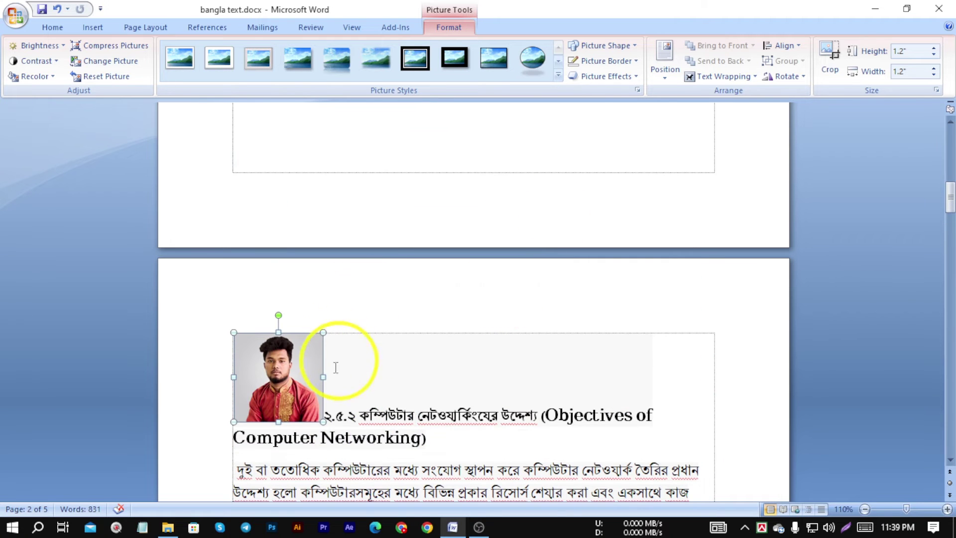
Try the top-center and middle-center positions with text wrapping on the small portrait.
{"action": "left_click", "coordinate": [668, 62]}
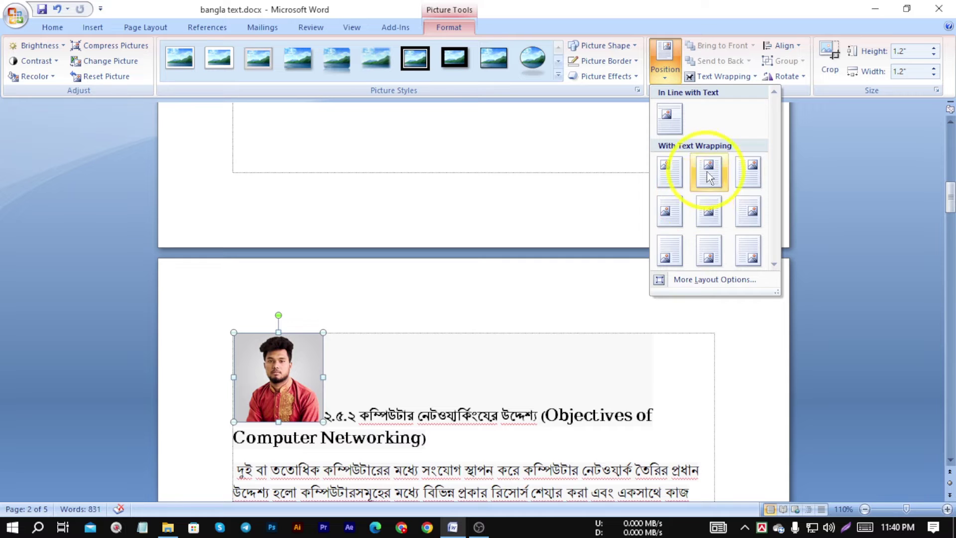
{"action": "left_click", "coordinate": [707, 170]}
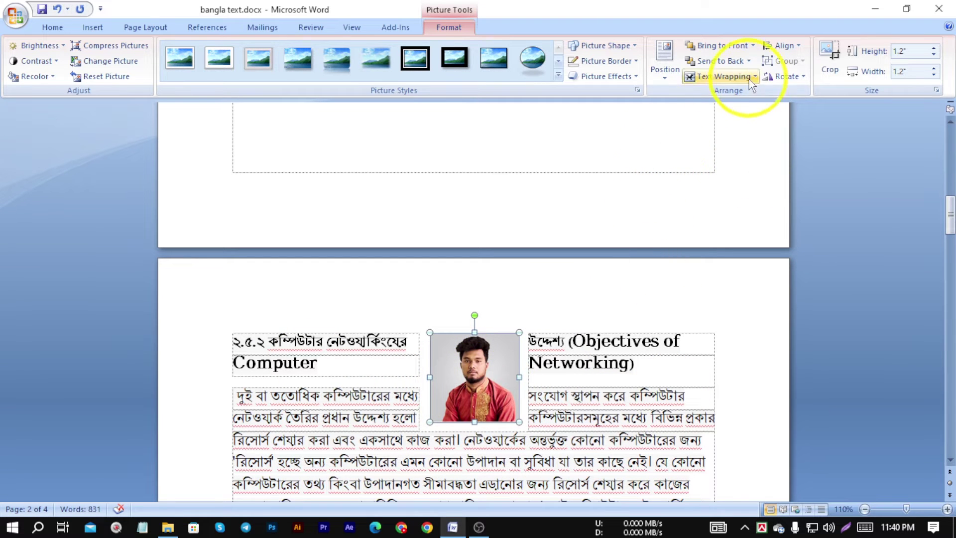
{"action": "left_click", "coordinate": [672, 67]}
{"action": "left_click", "coordinate": [708, 210]}
{"action": "scroll", "coordinate": [431, 246], "scroll_direction": "down", "scroll_amount": 7}
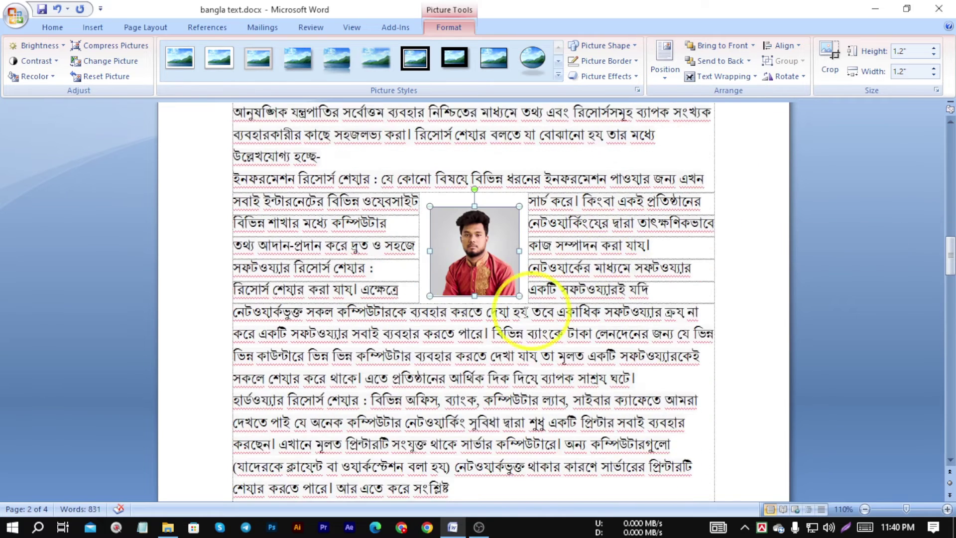
{"action": "left_click", "coordinate": [733, 245]}
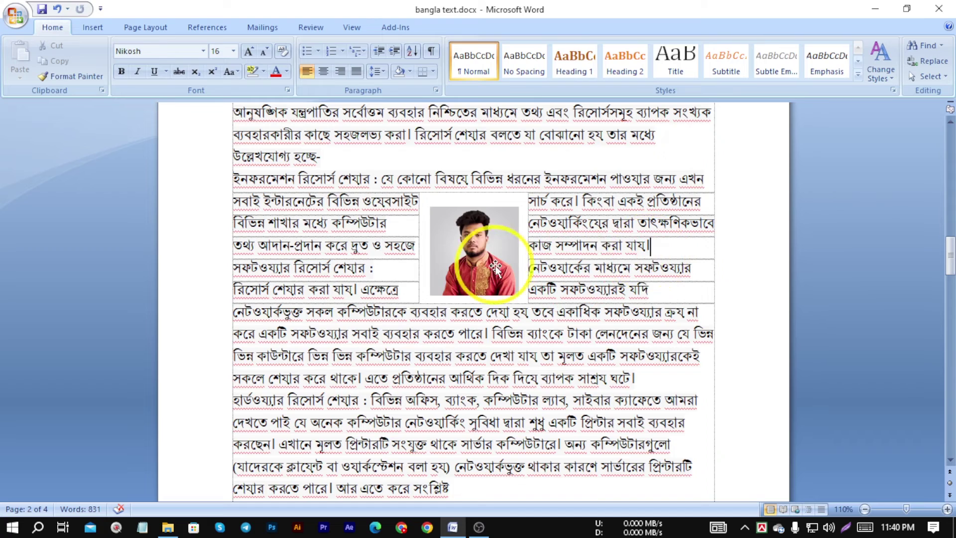
Place the small portrait at the page's top left with text wrapping around it.
{"action": "scroll", "coordinate": [498, 249], "scroll_direction": "up", "scroll_amount": 7}
{"action": "left_click", "coordinate": [449, 27]}
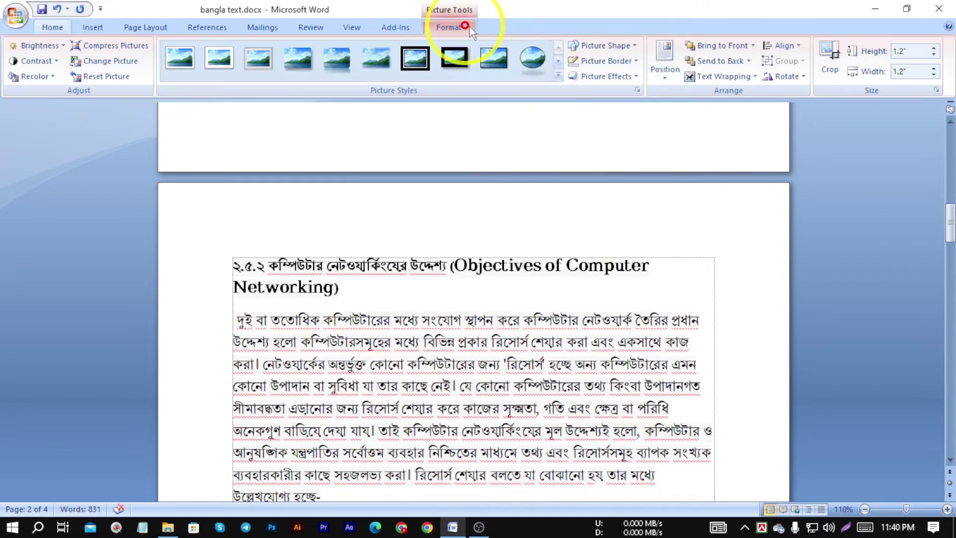
{"action": "left_click", "coordinate": [665, 63]}
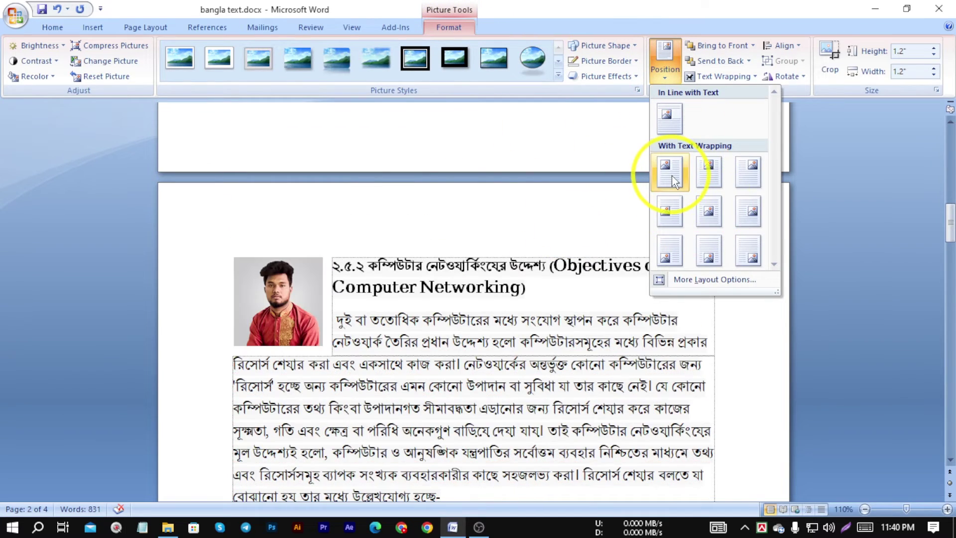
{"action": "left_click", "coordinate": [671, 171]}
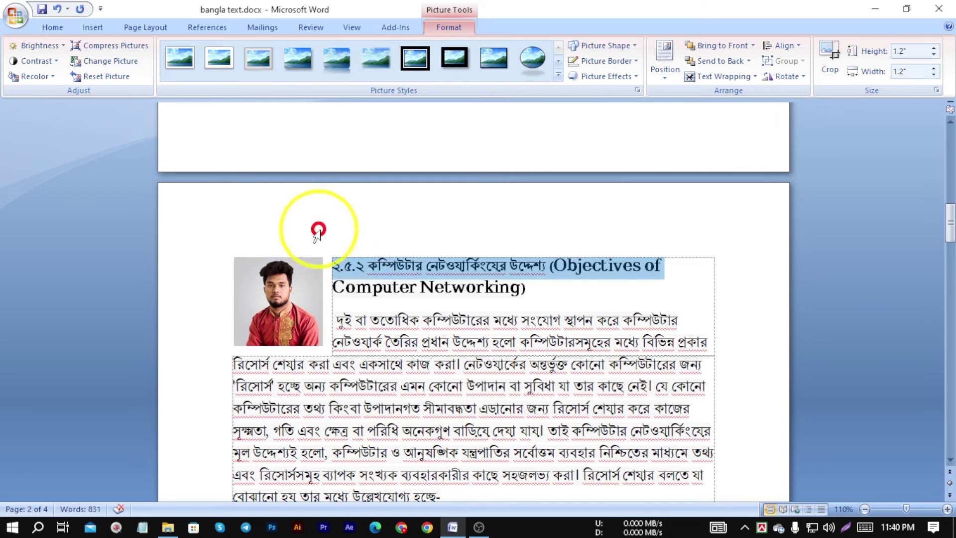
{"action": "left_click", "coordinate": [331, 224]}
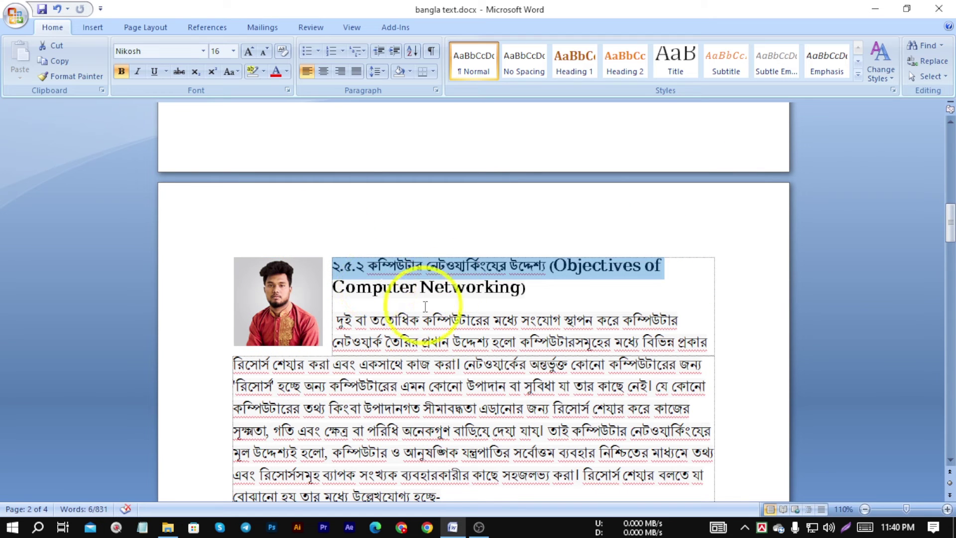
Change the small portrait's position to middle left with text wrapping.
{"action": "left_click", "coordinate": [296, 307]}
{"action": "left_click", "coordinate": [449, 28]}
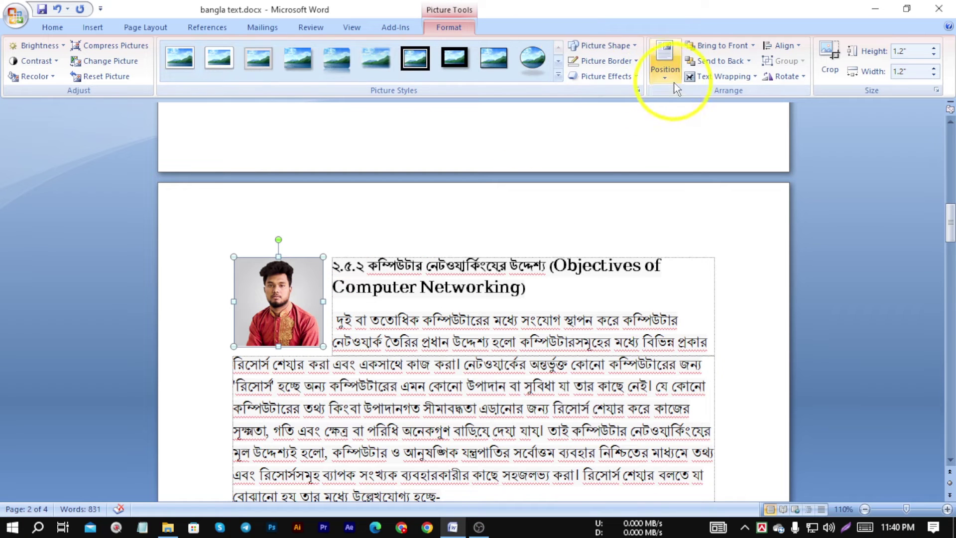
{"action": "left_click", "coordinate": [665, 62]}
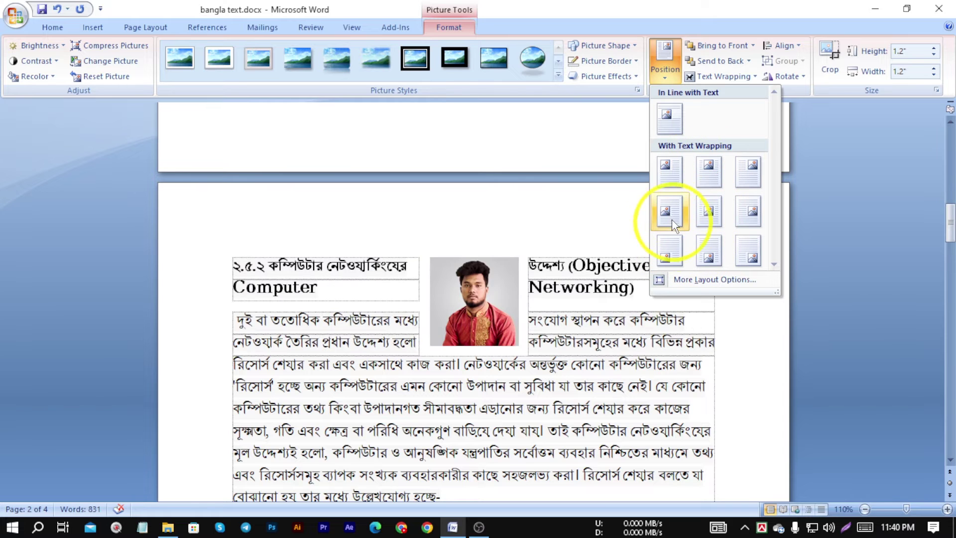
{"action": "left_click", "coordinate": [670, 218]}
{"action": "scroll", "coordinate": [405, 331], "scroll_direction": "down", "scroll_amount": 4}
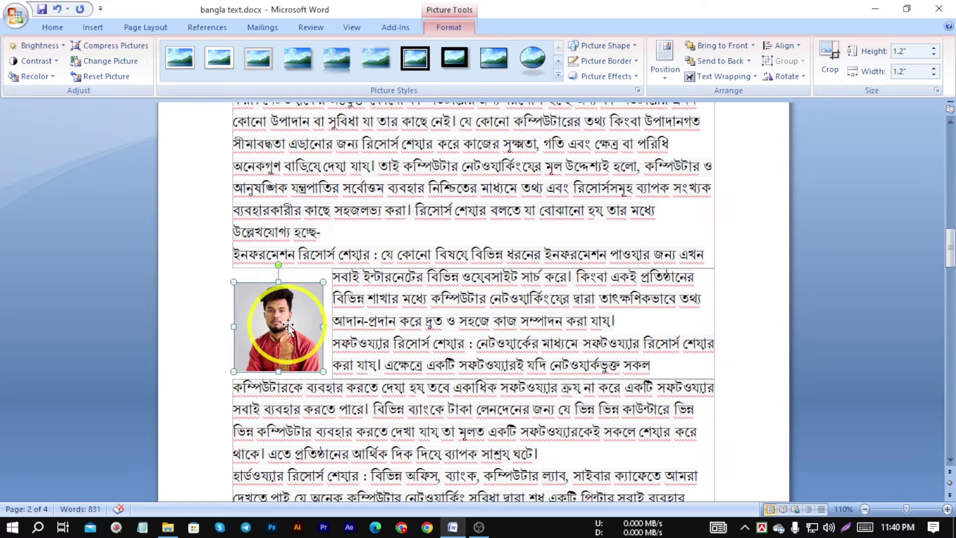
{"action": "scroll", "coordinate": [289, 329], "scroll_direction": "up", "scroll_amount": 1}
Set the small portrait's position back to In Line with Text, before the heading.
{"action": "left_click", "coordinate": [632, 77]}
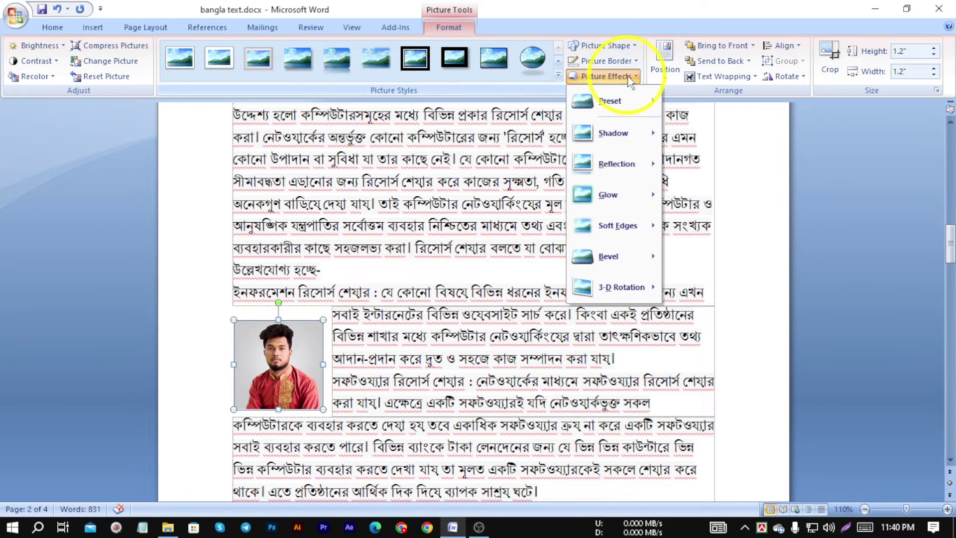
{"action": "left_click", "coordinate": [665, 49]}
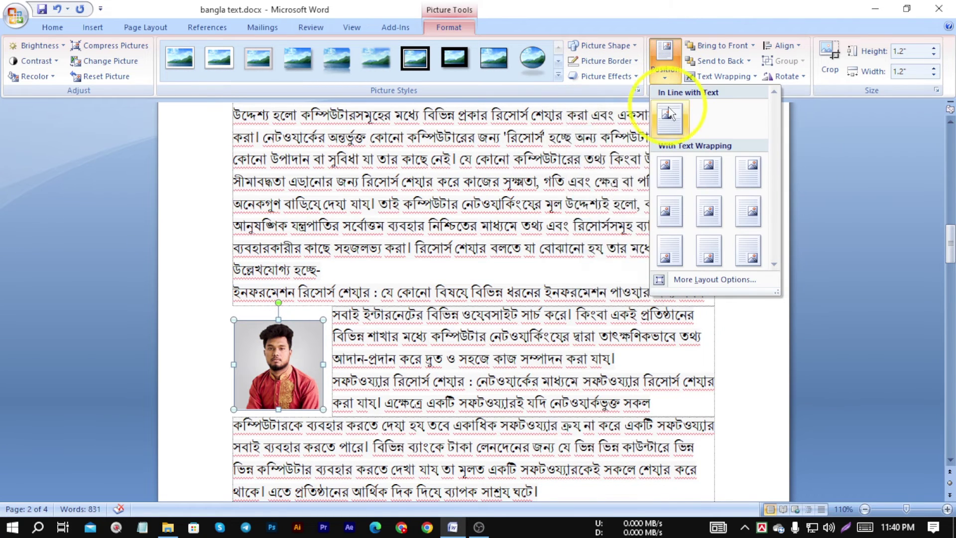
{"action": "left_click", "coordinate": [669, 114]}
{"action": "scroll", "coordinate": [417, 267], "scroll_direction": "up", "scroll_amount": 5}
{"action": "left_click", "coordinate": [389, 296]}
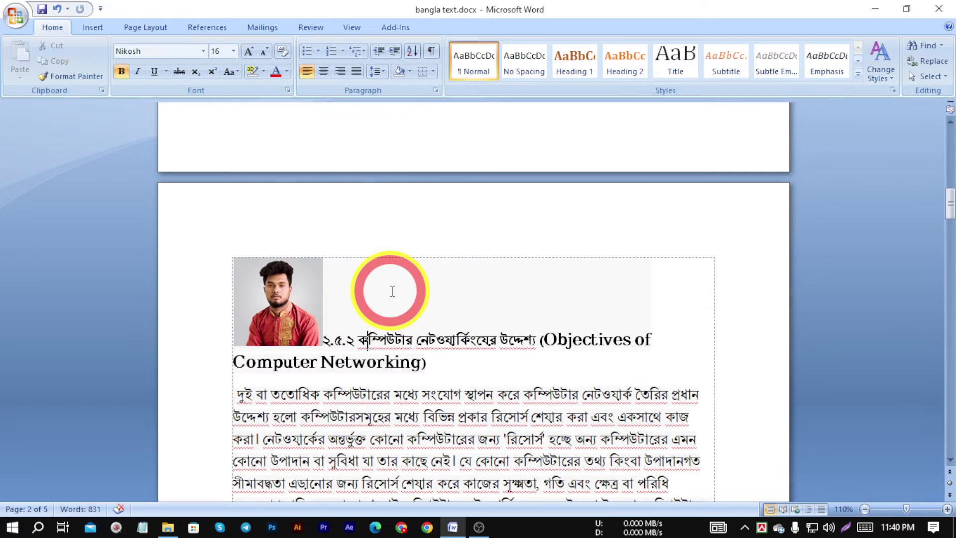
{"action": "left_click", "coordinate": [311, 307]}
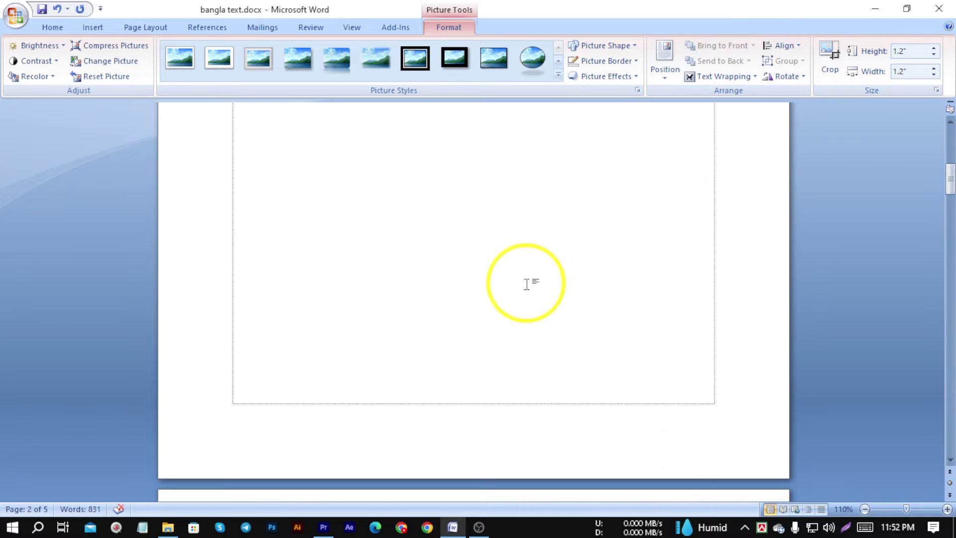
Insert the "Pink Minimalist Photo Flowers" picture from the G:\ folder after the rounded portrait on the first page.
{"action": "scroll", "coordinate": [528, 279], "scroll_direction": "up", "scroll_amount": 10}
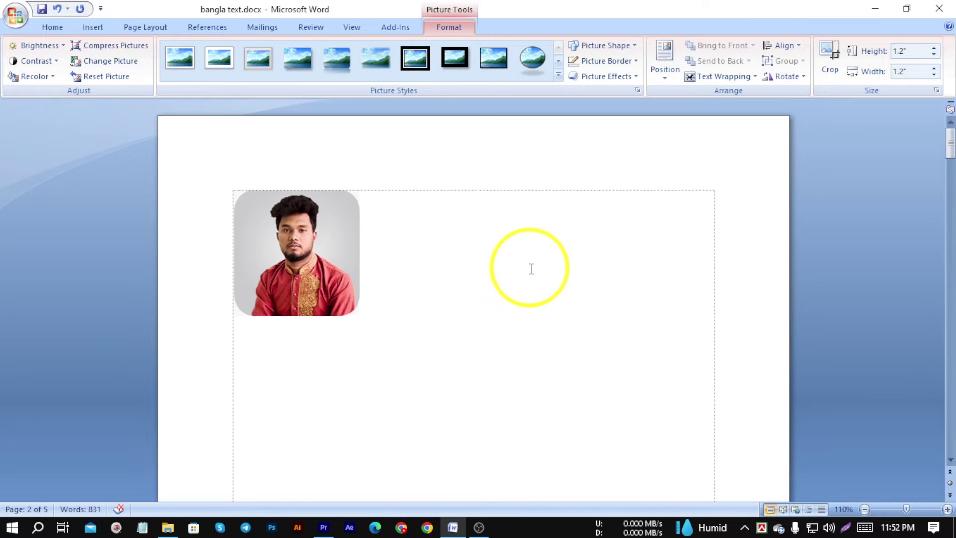
{"action": "left_click", "coordinate": [319, 269]}
{"action": "left_click", "coordinate": [380, 305]}
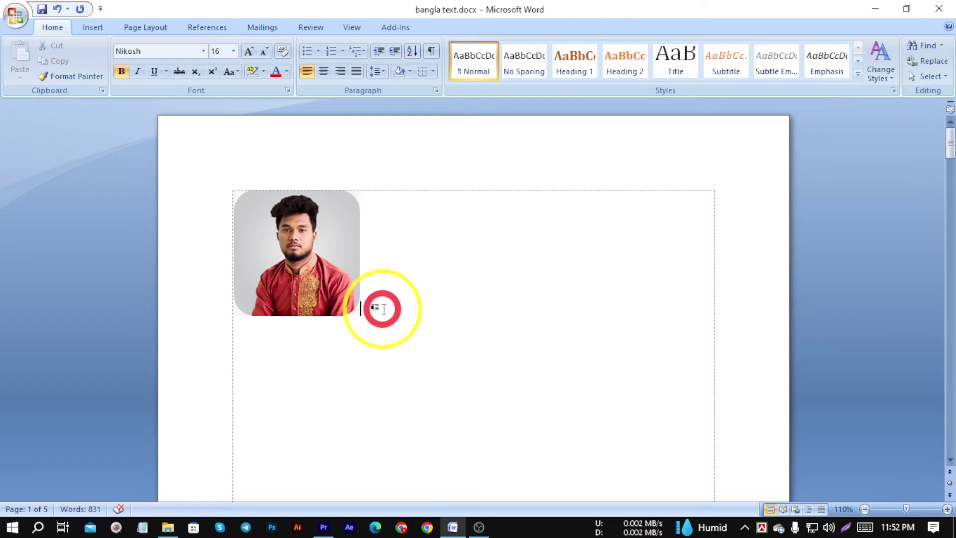
{"action": "left_click", "coordinate": [92, 28]}
{"action": "left_click", "coordinate": [149, 65]}
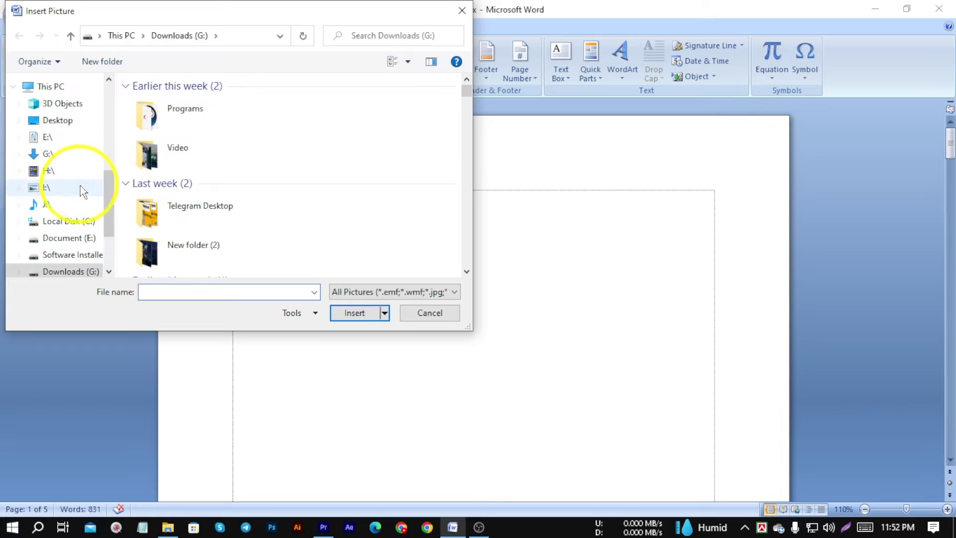
{"action": "left_click", "coordinate": [49, 154]}
{"action": "scroll", "coordinate": [314, 213], "scroll_direction": "down", "scroll_amount": 2}
{"action": "left_click", "coordinate": [264, 159]}
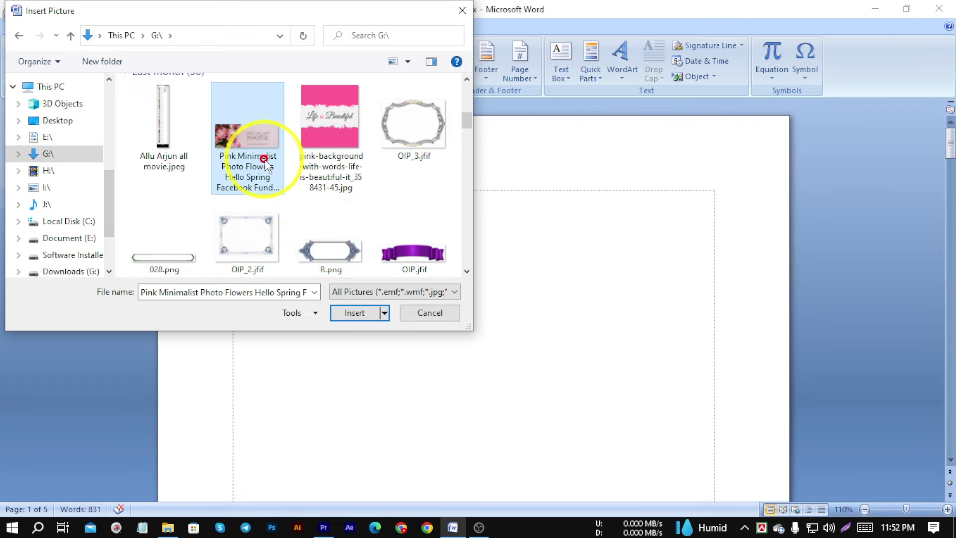
{"action": "left_click", "coordinate": [354, 312]}
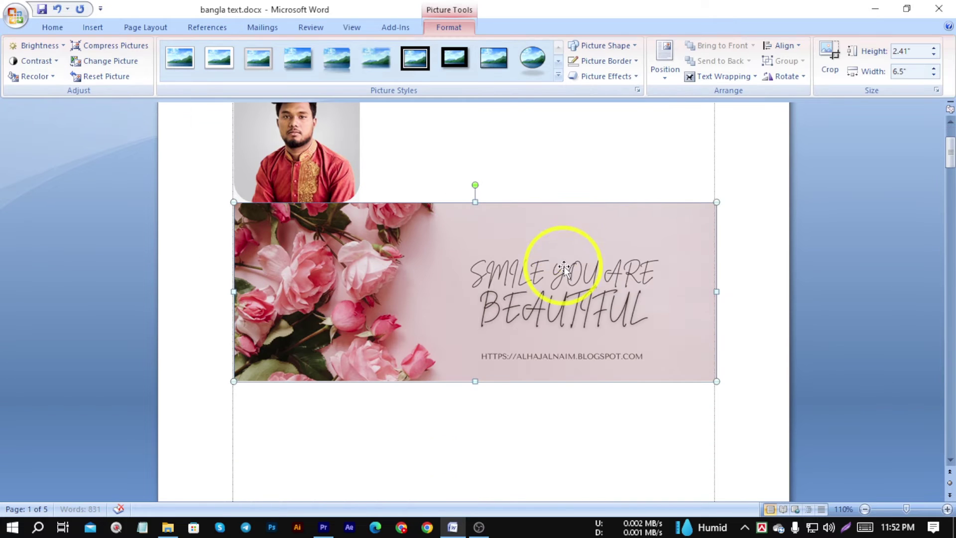
Shrink the flower banner to about 2.01" high by 5.43" wide and set its text wrapping to Behind Text.
{"action": "left_click_drag", "start_coordinate": [716, 458], "coordinate": [637, 427]}
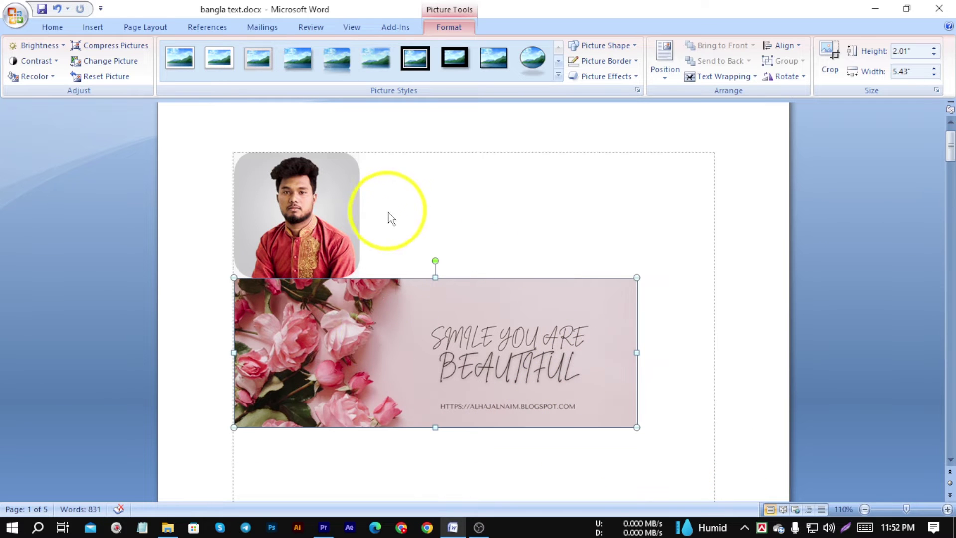
{"action": "left_click", "coordinate": [311, 231]}
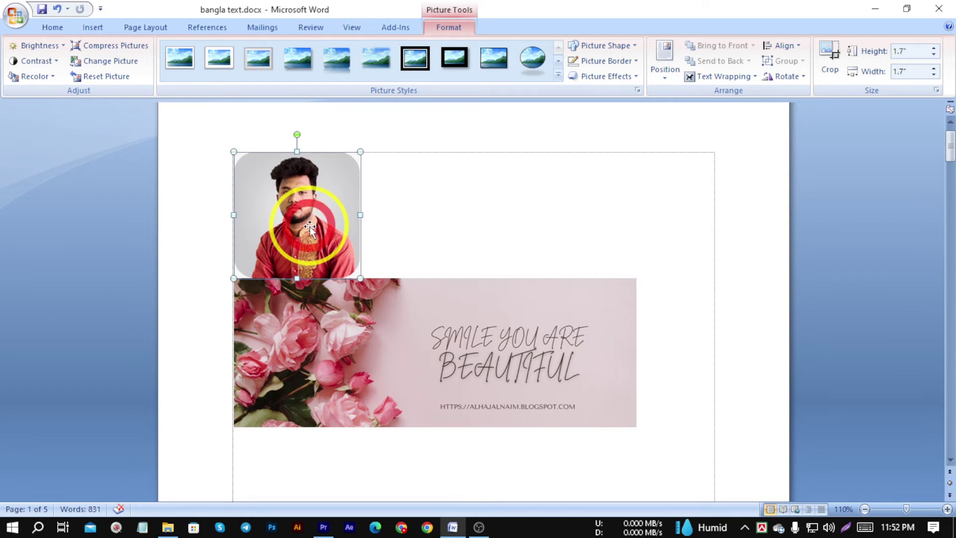
{"action": "left_click", "coordinate": [357, 345]}
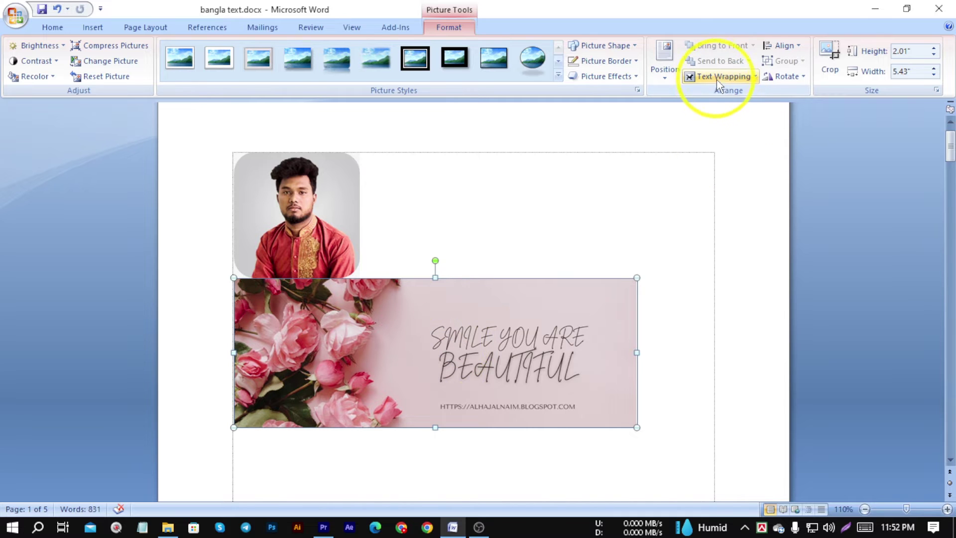
{"action": "left_click", "coordinate": [750, 78]}
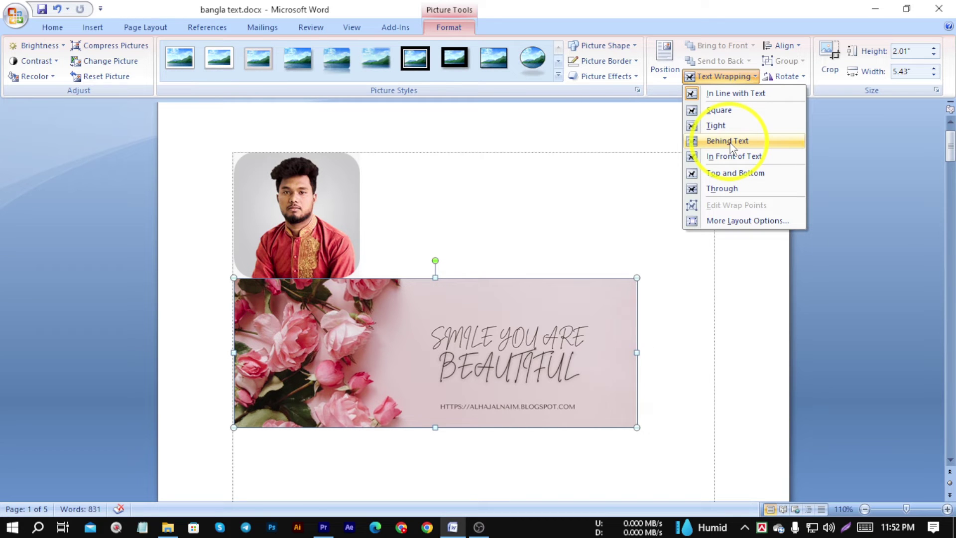
{"action": "left_click", "coordinate": [732, 142]}
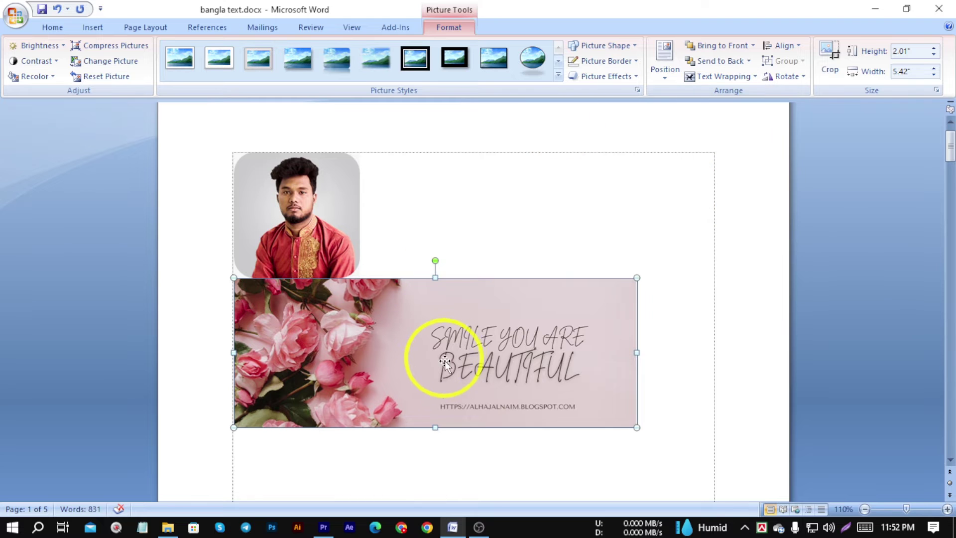
Move the flower banner up so that it overlaps the lower part of the rounded portrait.
{"action": "left_click", "coordinate": [434, 344]}
{"action": "left_click_drag", "start_coordinate": [433, 343], "coordinate": [467, 341]}
{"action": "left_click_drag", "start_coordinate": [467, 322], "coordinate": [464, 320]}
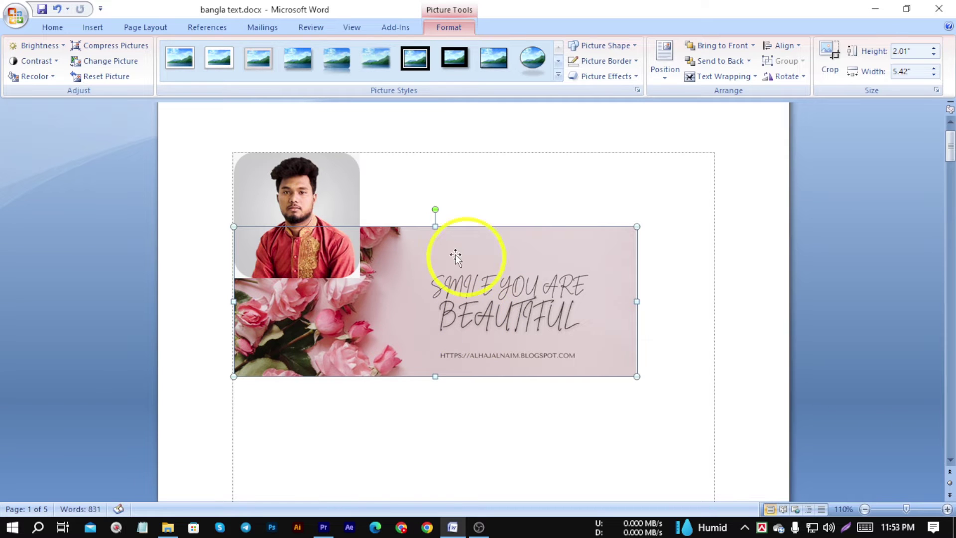
{"action": "left_click", "coordinate": [438, 192]}
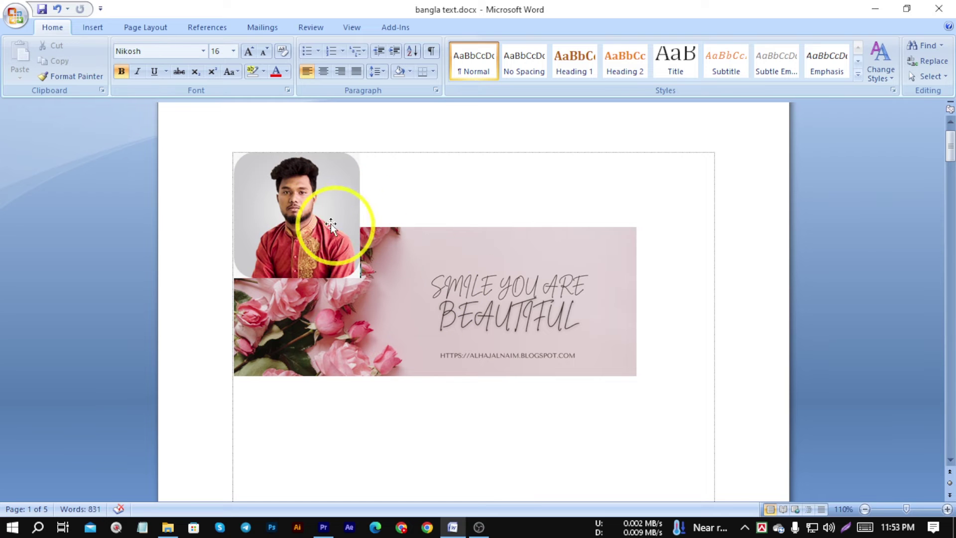
{"action": "left_click", "coordinate": [419, 287]}
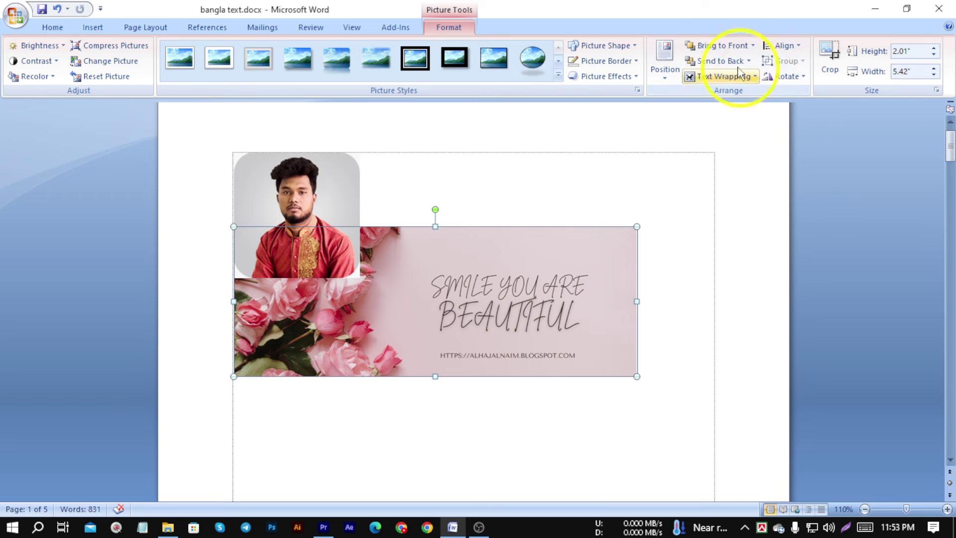
Bring the flower banner in front of the text so that it covers the lower part of the rounded portrait.
{"action": "left_click", "coordinate": [754, 47]}
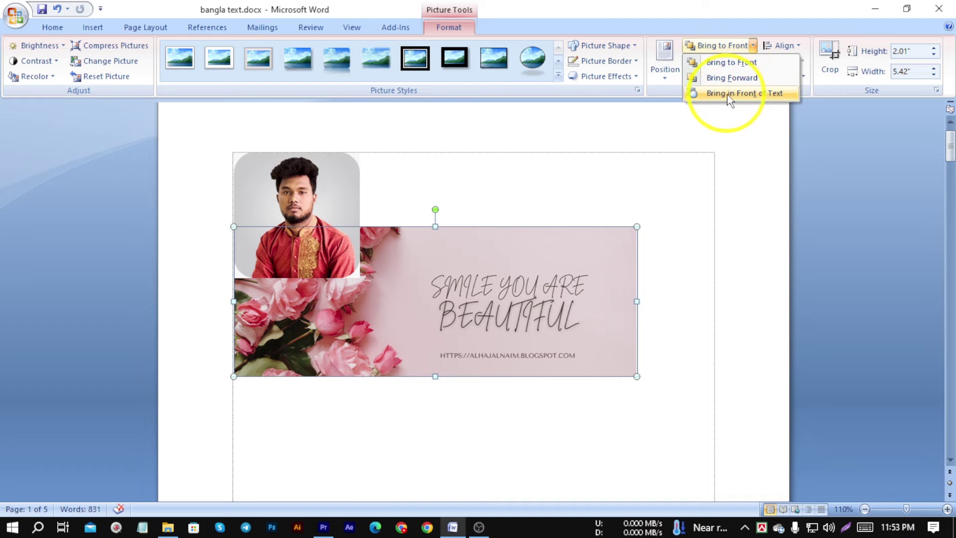
{"action": "left_click", "coordinate": [758, 94]}
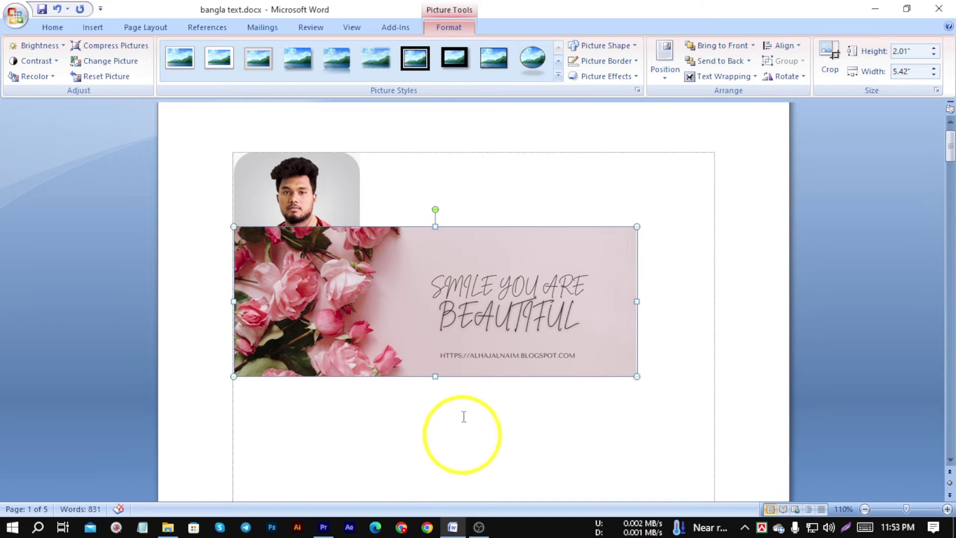
{"action": "left_click", "coordinate": [294, 198]}
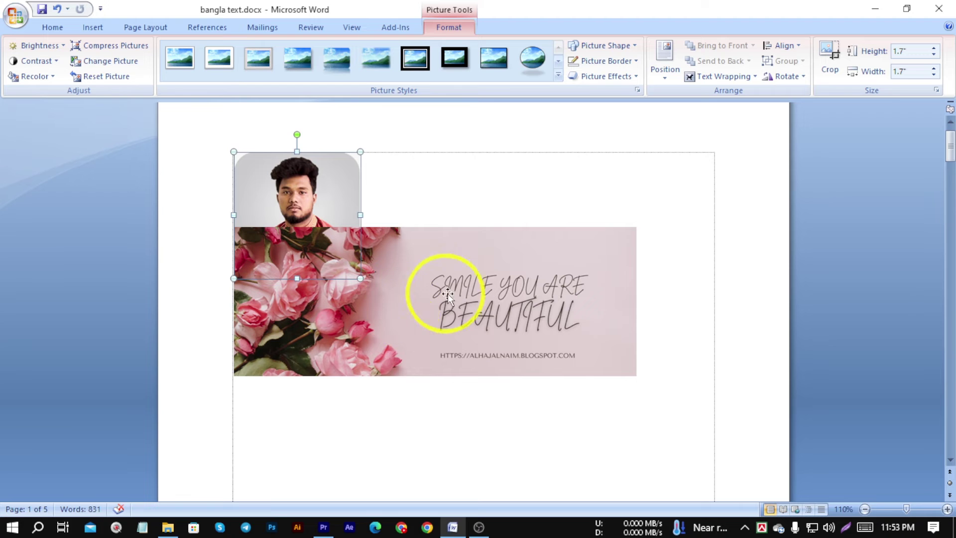
{"action": "left_click", "coordinate": [462, 284]}
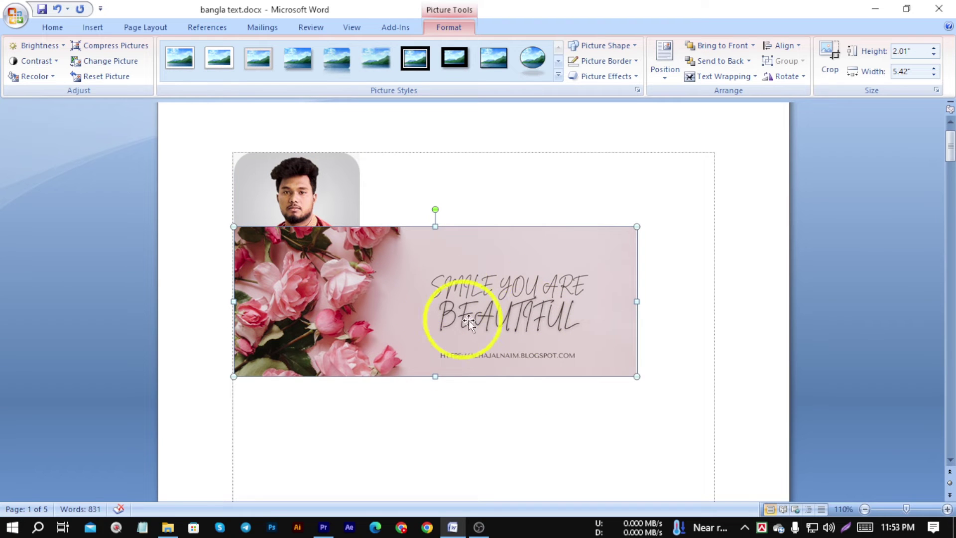
Send the flower banner to the back, behind the rounded portrait.
{"action": "left_click", "coordinate": [447, 288]}
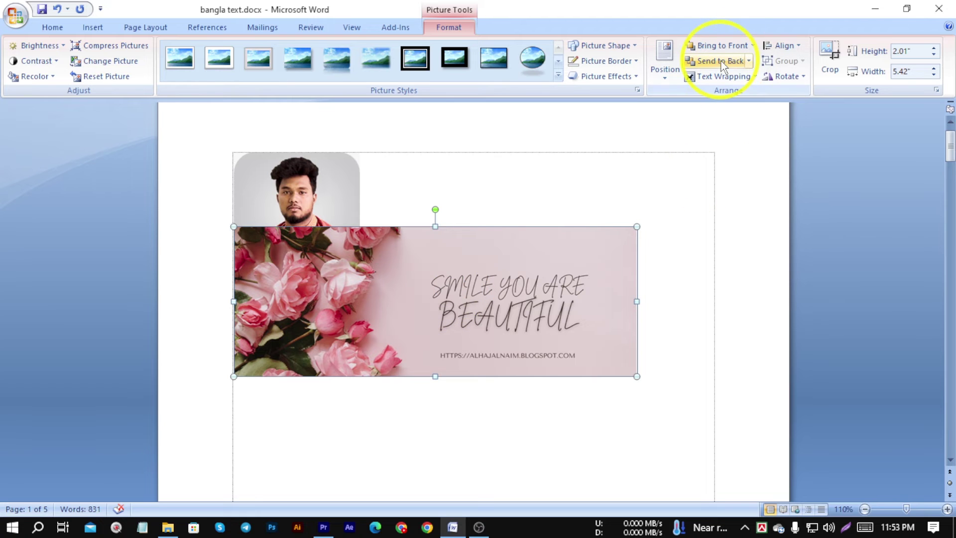
{"action": "left_click", "coordinate": [748, 61]}
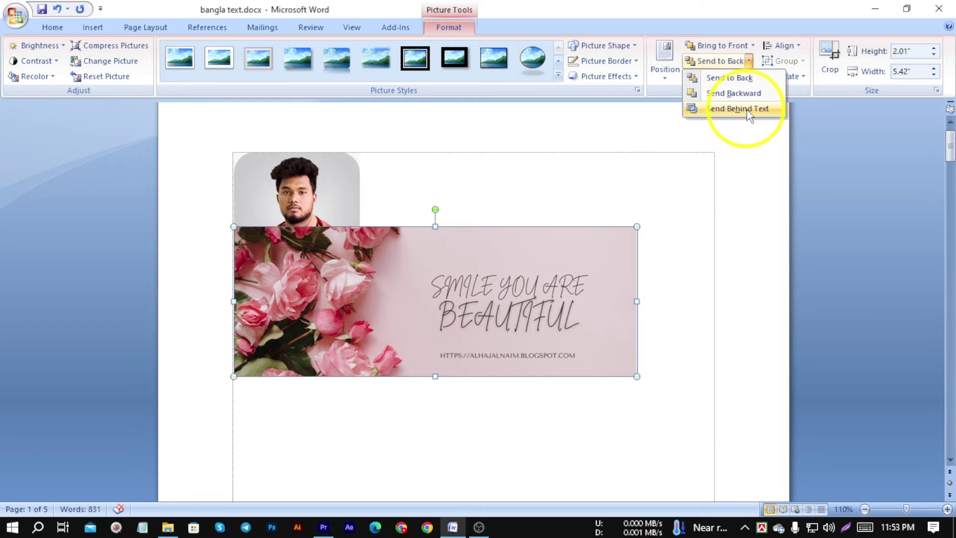
{"action": "left_click", "coordinate": [732, 74]}
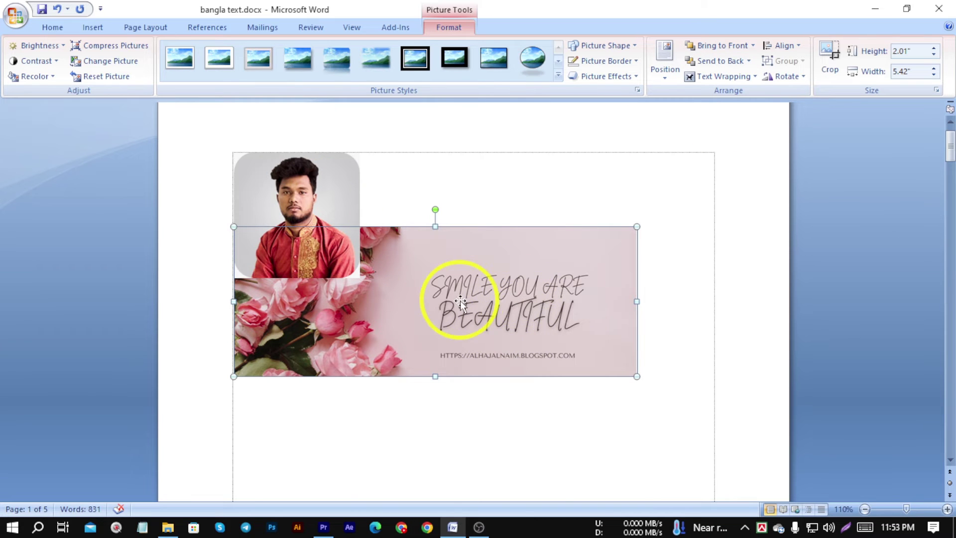
{"action": "left_click", "coordinate": [316, 188]}
{"action": "left_click", "coordinate": [475, 295]}
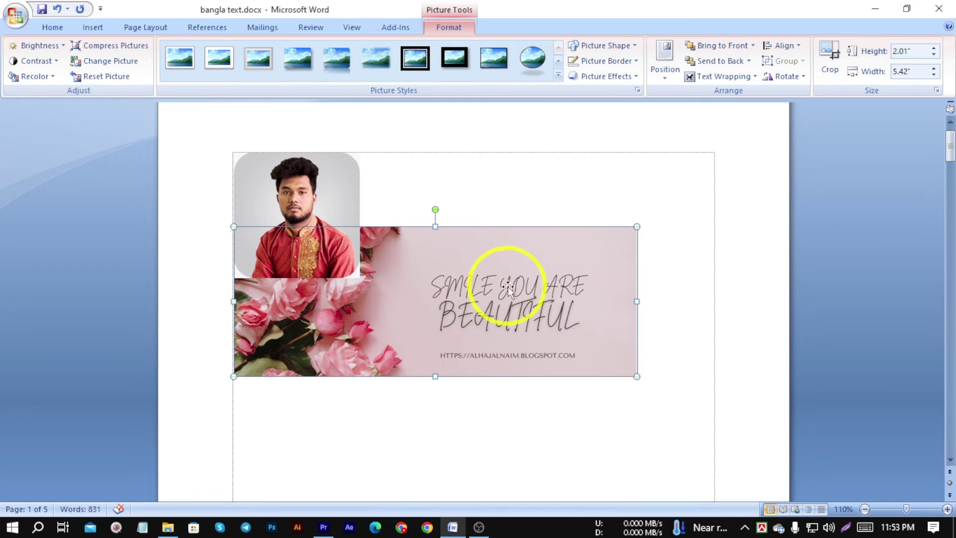
Try bringing the flower banner to the front, and return it to the back.
{"action": "left_click", "coordinate": [753, 45]}
{"action": "left_click", "coordinate": [745, 63]}
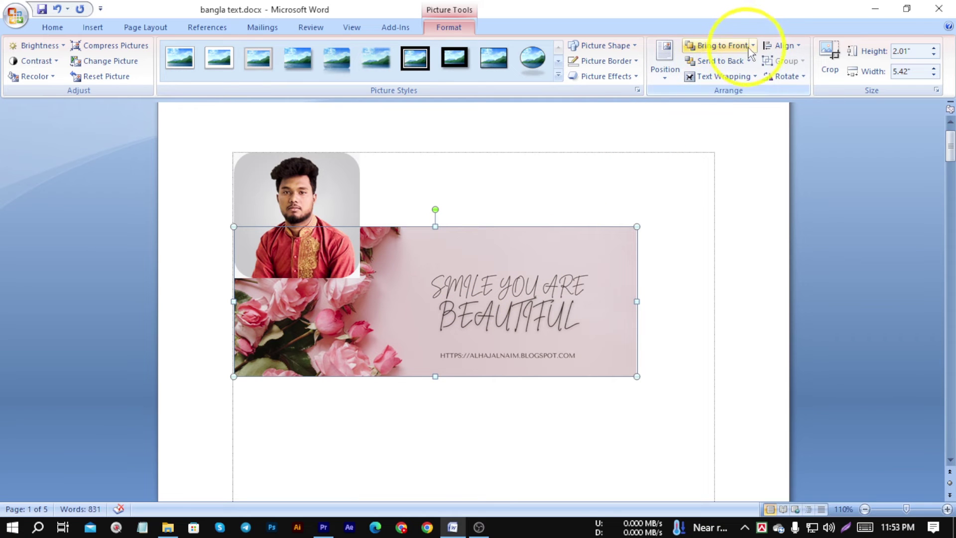
{"action": "left_click", "coordinate": [753, 45]}
{"action": "left_click", "coordinate": [744, 63]}
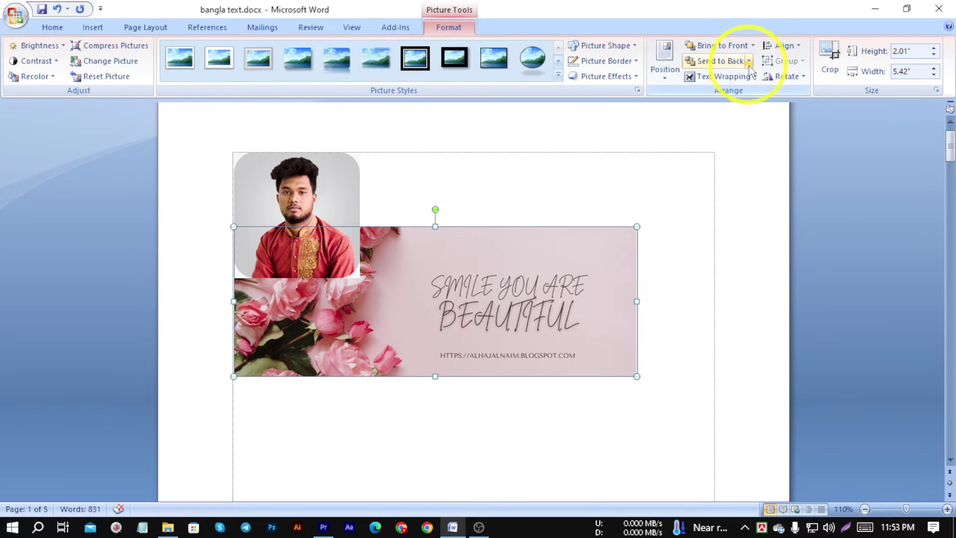
{"action": "left_click", "coordinate": [749, 64]}
{"action": "left_click", "coordinate": [730, 78]}
{"action": "left_click", "coordinate": [482, 188]}
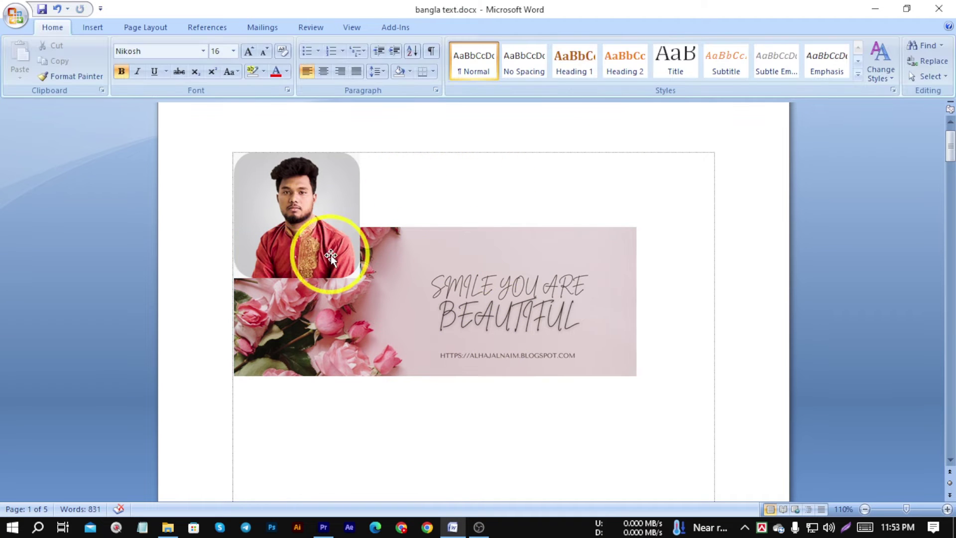
Set the rounded portrait's text wrapping to Behind Text.
{"action": "left_click", "coordinate": [332, 256]}
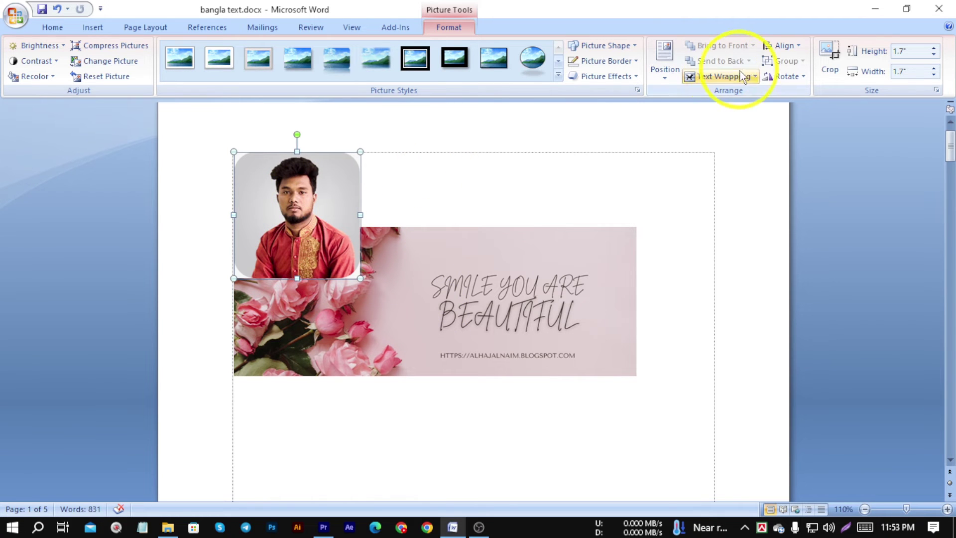
{"action": "left_click", "coordinate": [693, 76]}
{"action": "left_click", "coordinate": [719, 142]}
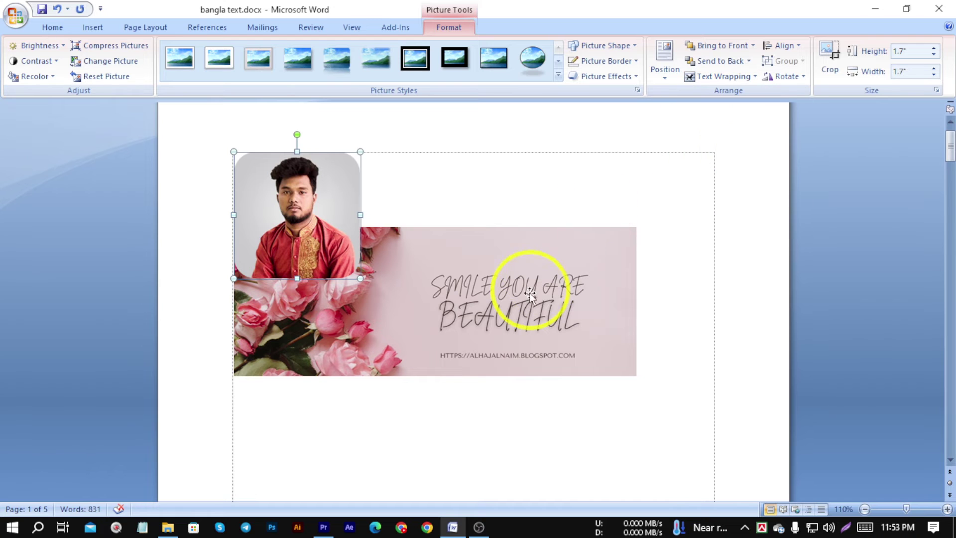
Reapply Behind Text wrapping to the flower banner.
{"action": "left_click", "coordinate": [446, 313]}
{"action": "left_click", "coordinate": [742, 76]}
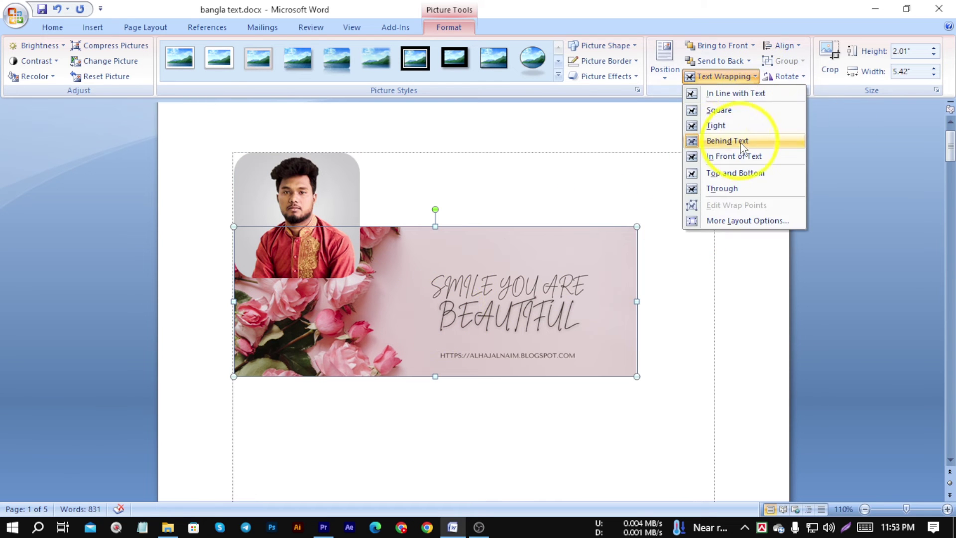
{"action": "left_click", "coordinate": [732, 143]}
{"action": "left_click", "coordinate": [725, 76]}
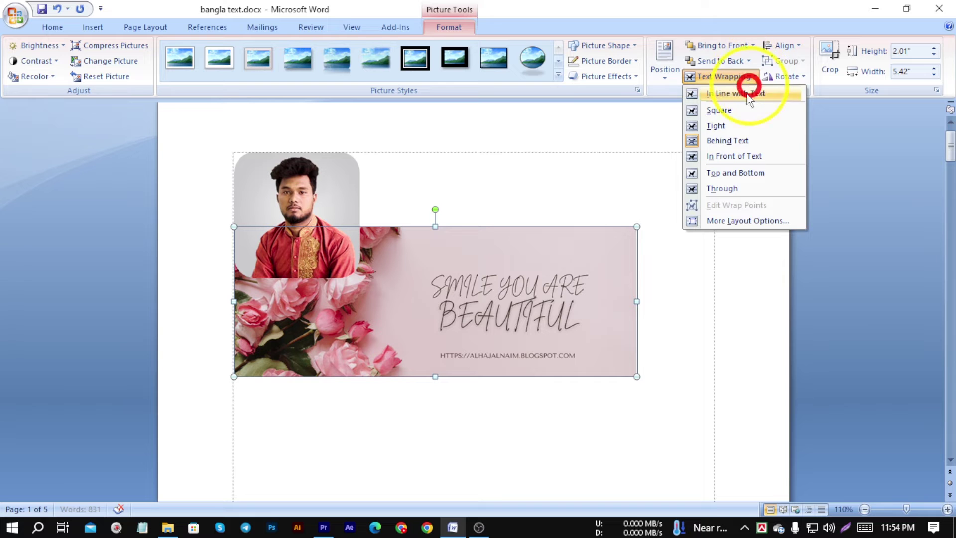
{"action": "left_click", "coordinate": [729, 141]}
{"action": "left_click", "coordinate": [456, 282]}
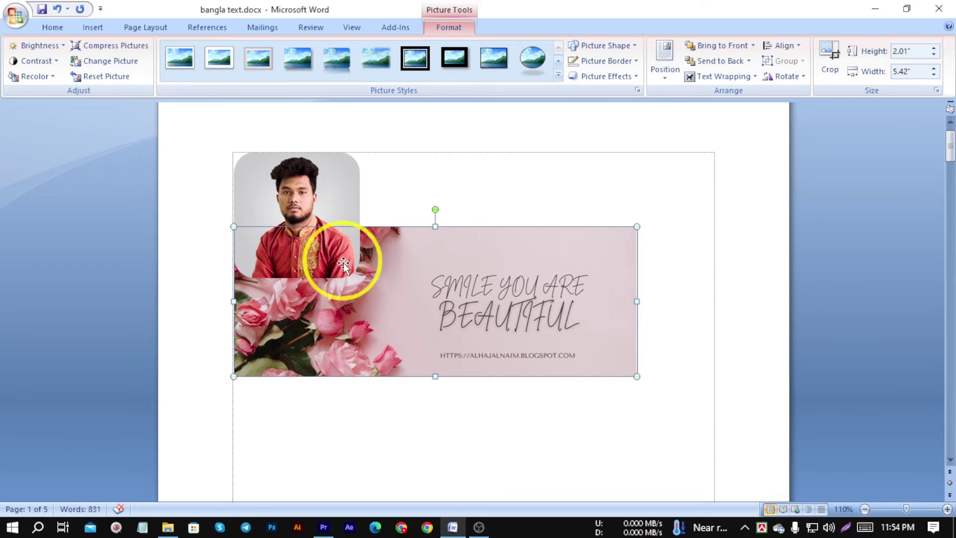
Send the rounded portrait to the back, beneath the flower banner.
{"action": "left_click", "coordinate": [305, 198]}
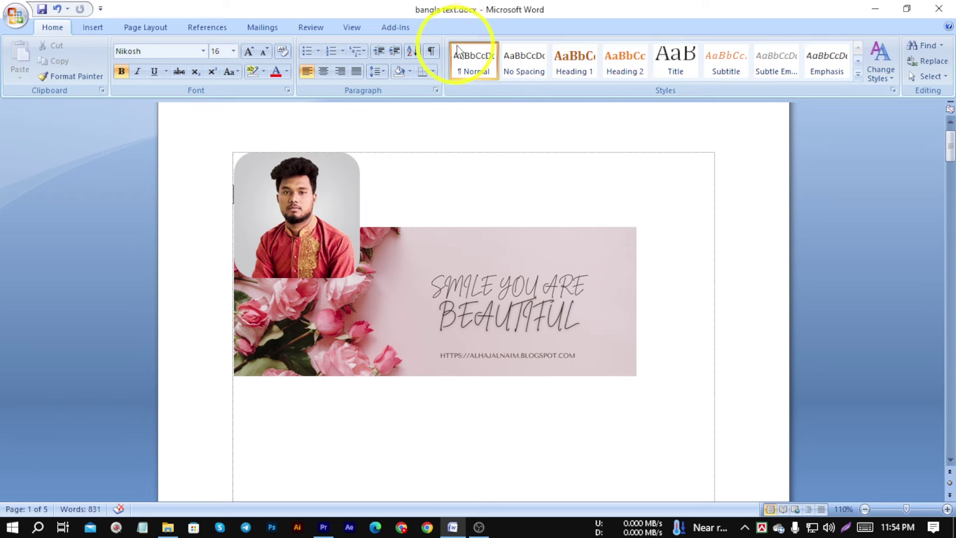
{"action": "left_click", "coordinate": [284, 219]}
{"action": "left_click", "coordinate": [454, 28]}
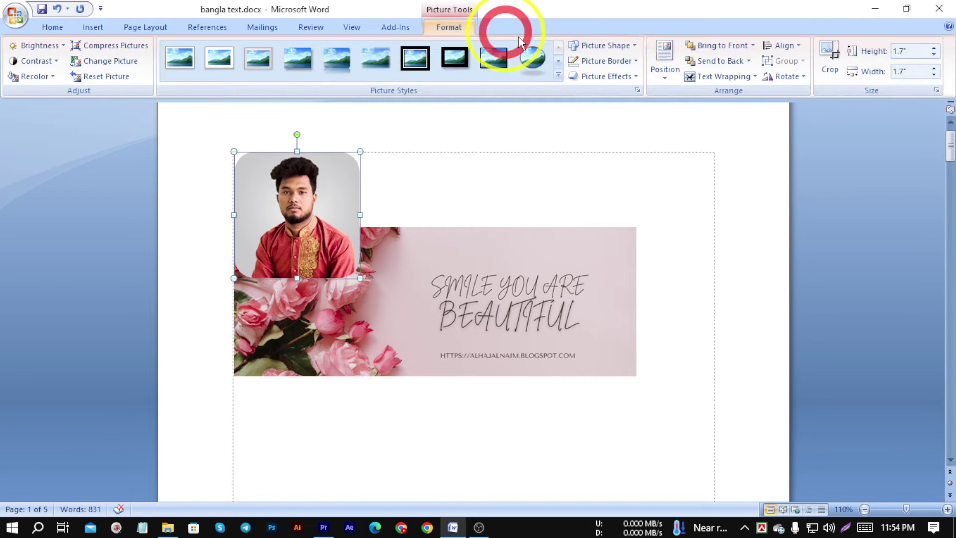
{"action": "left_click", "coordinate": [753, 46]}
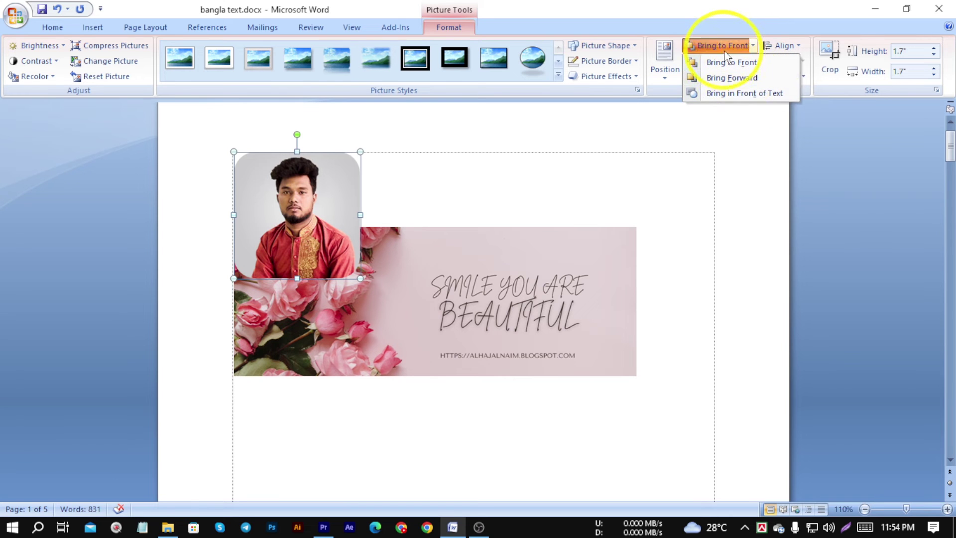
{"action": "left_click", "coordinate": [735, 45]}
{"action": "left_click", "coordinate": [749, 61]}
{"action": "left_click", "coordinate": [730, 74]}
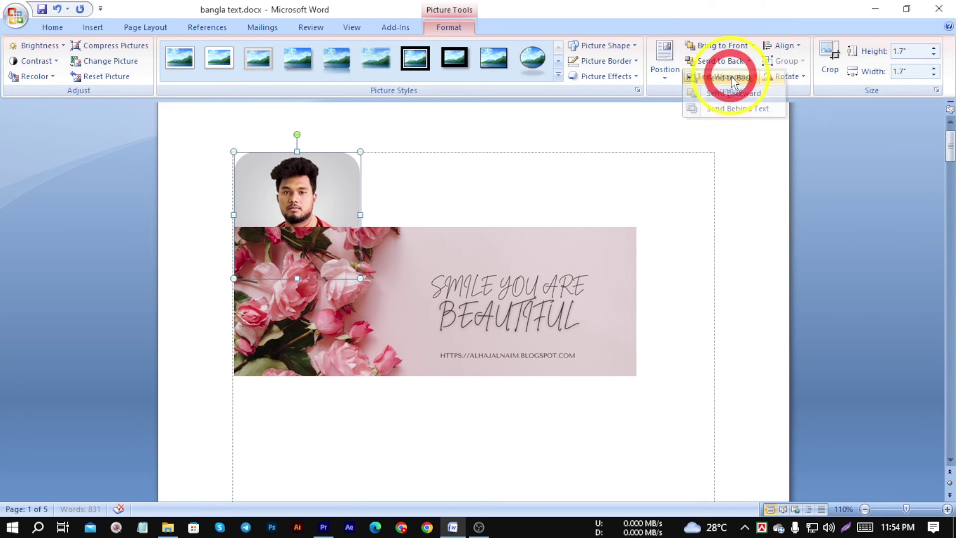
{"action": "left_click", "coordinate": [402, 251]}
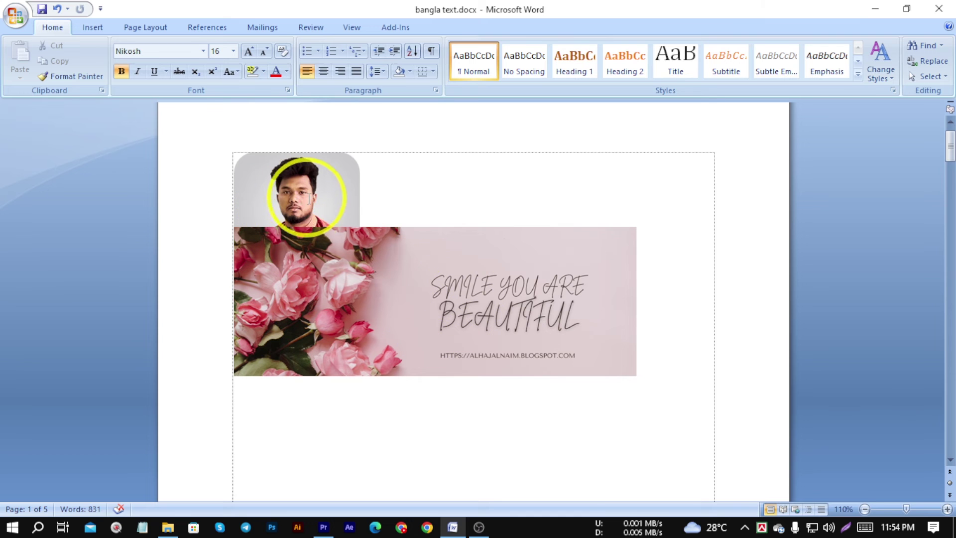
Select the partly covered rounded portrait and bring it to the front, above the flower banner.
{"action": "left_click", "coordinate": [295, 206]}
{"action": "left_click", "coordinate": [295, 206]}
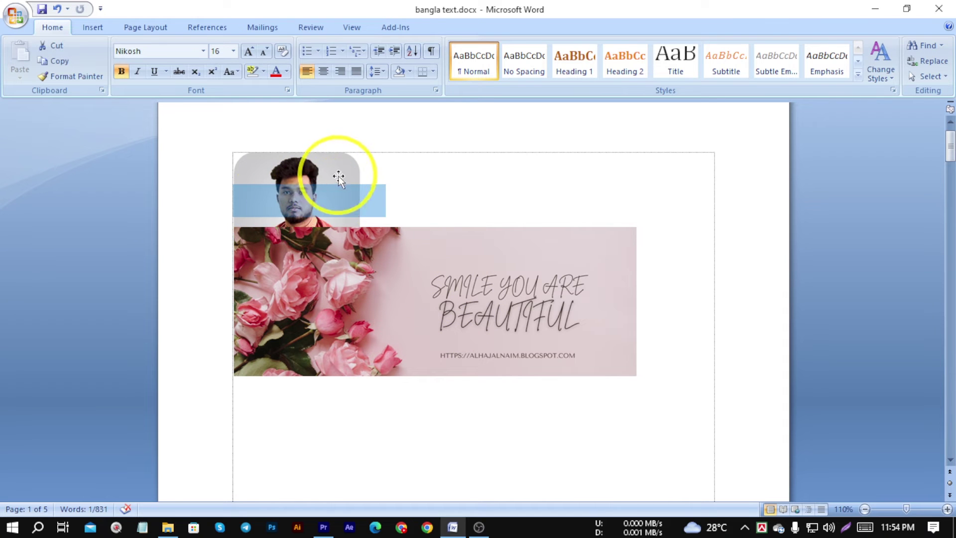
{"action": "left_click", "coordinate": [295, 199]}
{"action": "left_click", "coordinate": [451, 27]}
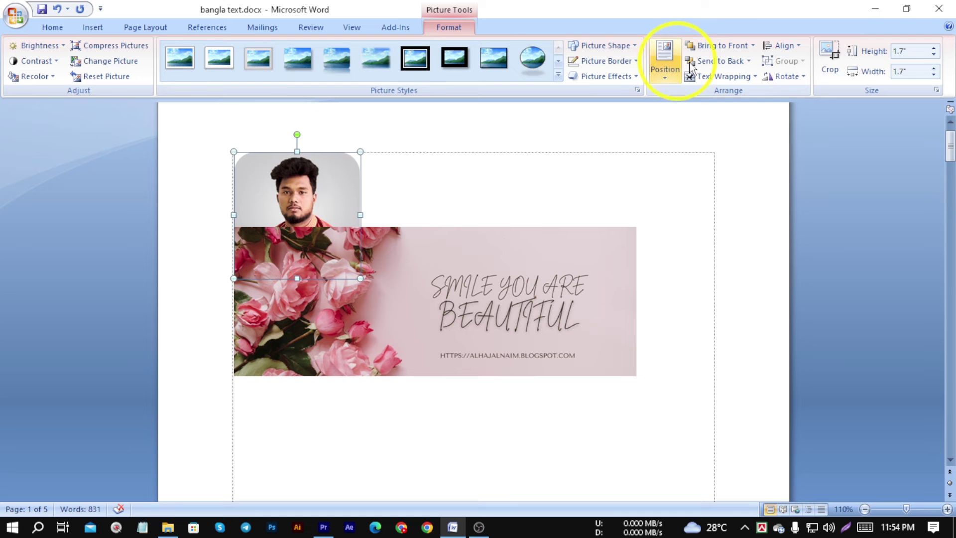
{"action": "left_click", "coordinate": [754, 46]}
{"action": "left_click", "coordinate": [721, 63]}
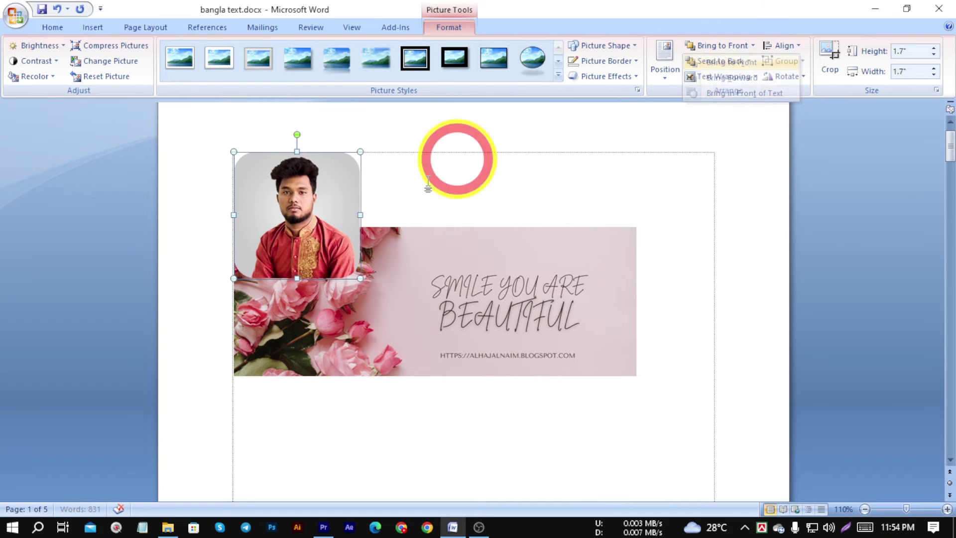
{"action": "left_click", "coordinate": [435, 287]}
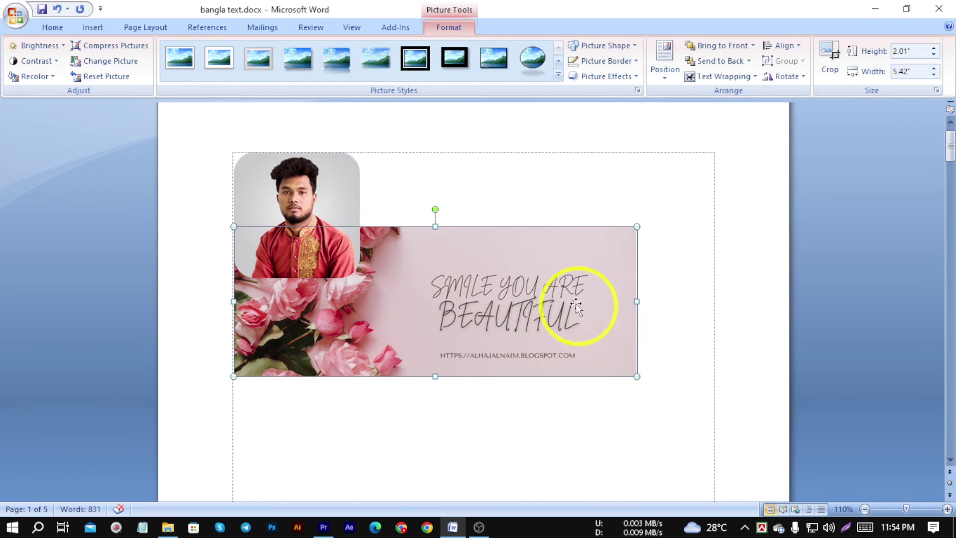
Set the text wrapping of the small portrait beside the page 2 heading to Behind Text.
{"action": "scroll", "coordinate": [576, 309], "scroll_direction": "down", "scroll_amount": 3}
{"action": "scroll", "coordinate": [319, 316], "scroll_direction": "up", "scroll_amount": 4}
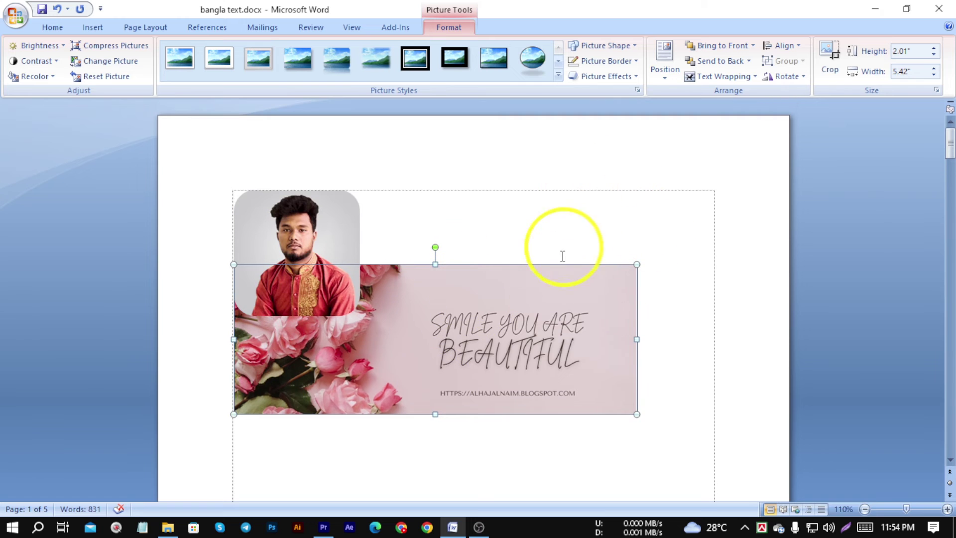
{"action": "scroll", "coordinate": [448, 284], "scroll_direction": "down", "scroll_amount": 20}
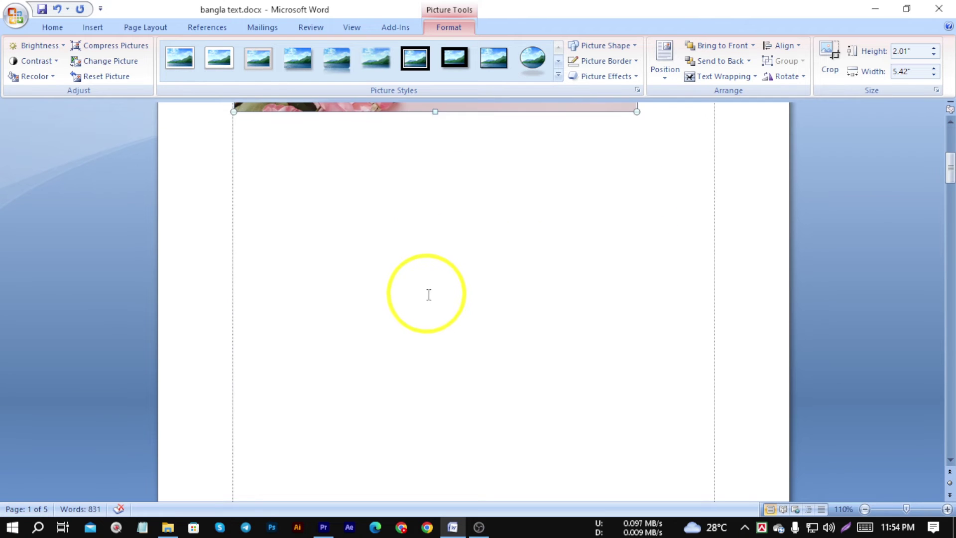
{"action": "scroll", "coordinate": [473, 334], "scroll_direction": "up", "scroll_amount": 3}
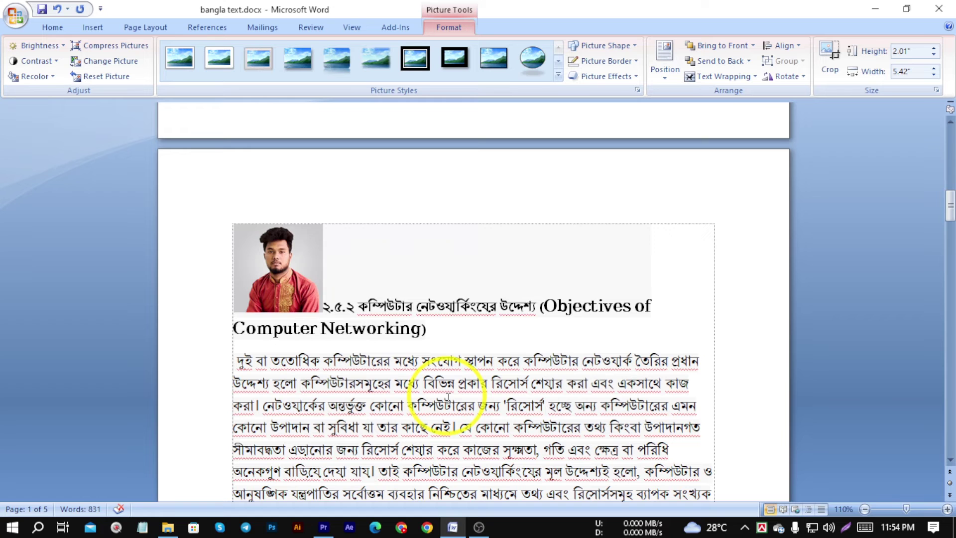
{"action": "left_click", "coordinate": [286, 277]}
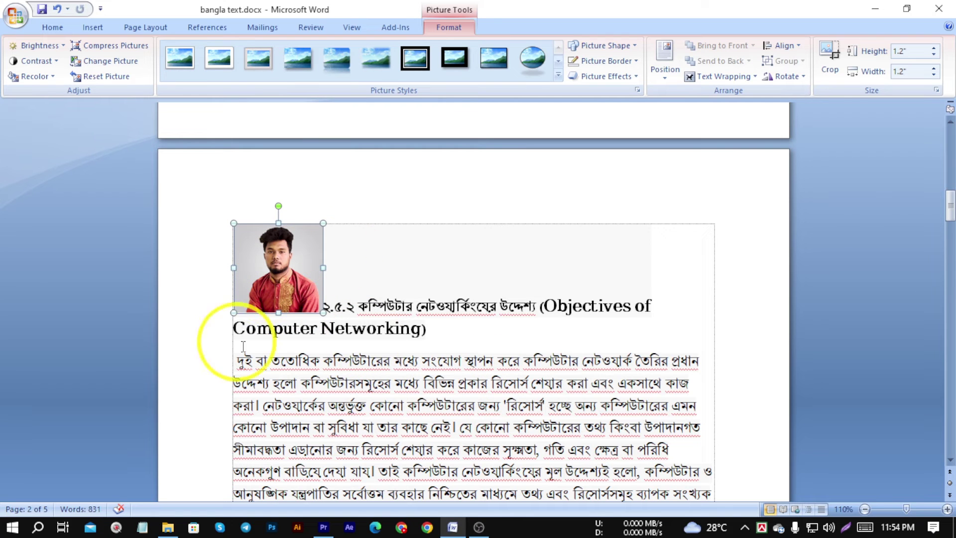
{"action": "scroll", "coordinate": [447, 303], "scroll_direction": "down", "scroll_amount": 3}
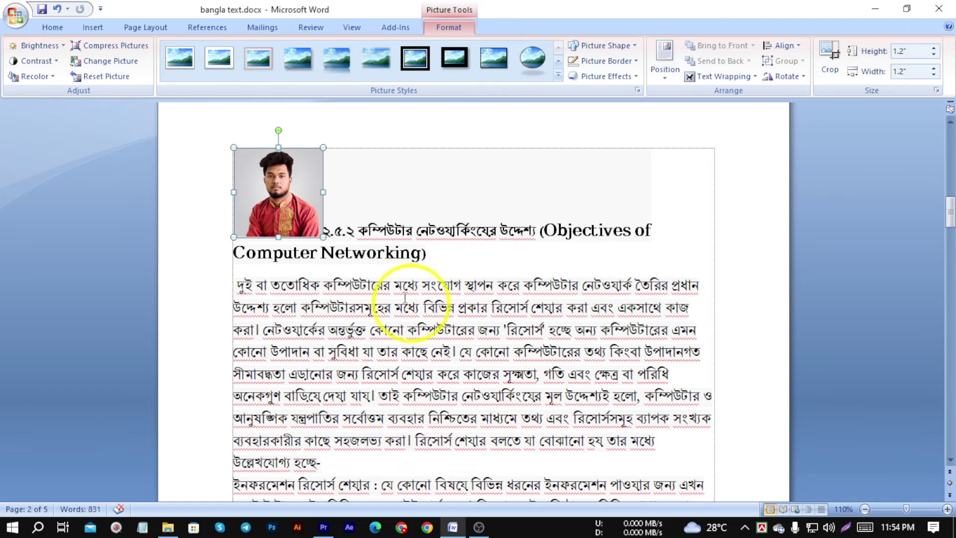
{"action": "scroll", "coordinate": [405, 299], "scroll_direction": "up", "scroll_amount": 3}
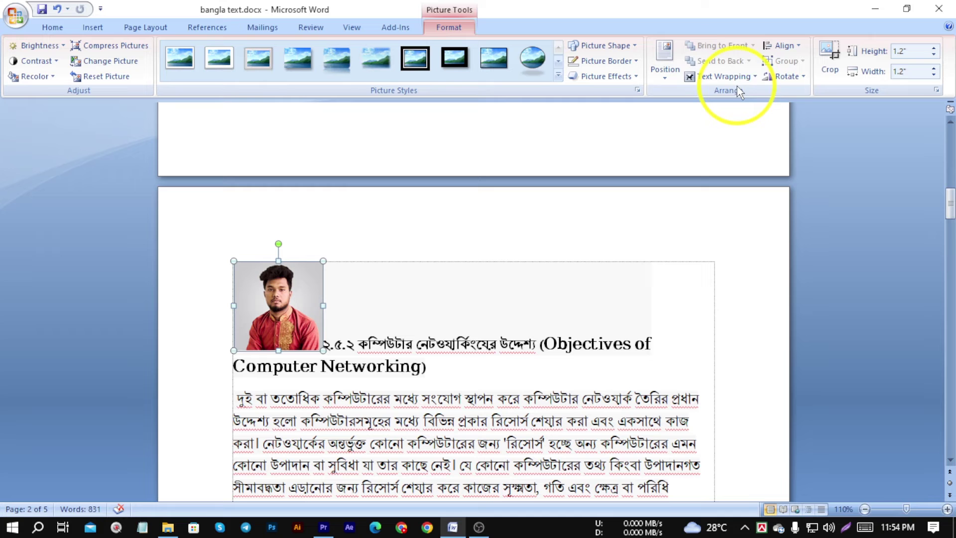
{"action": "left_click", "coordinate": [754, 77]}
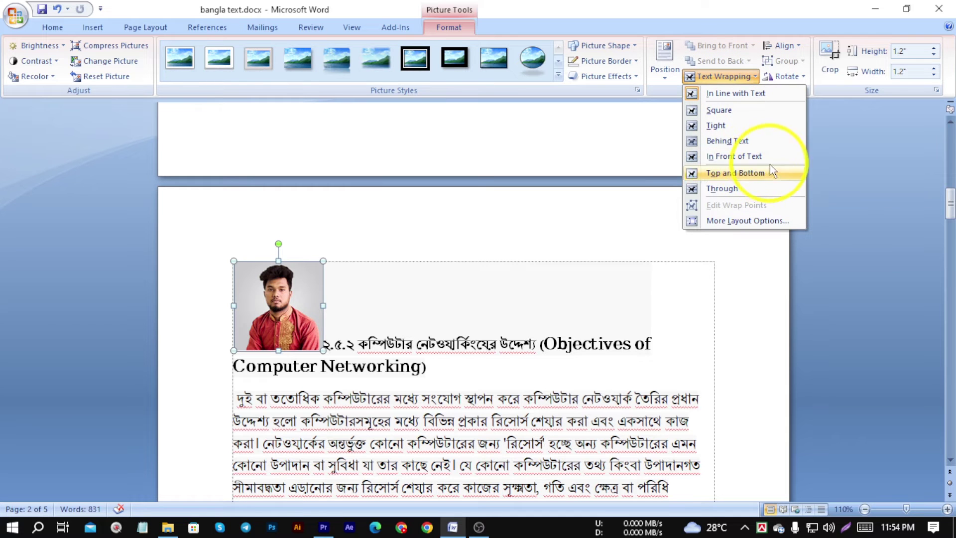
{"action": "left_click", "coordinate": [746, 142]}
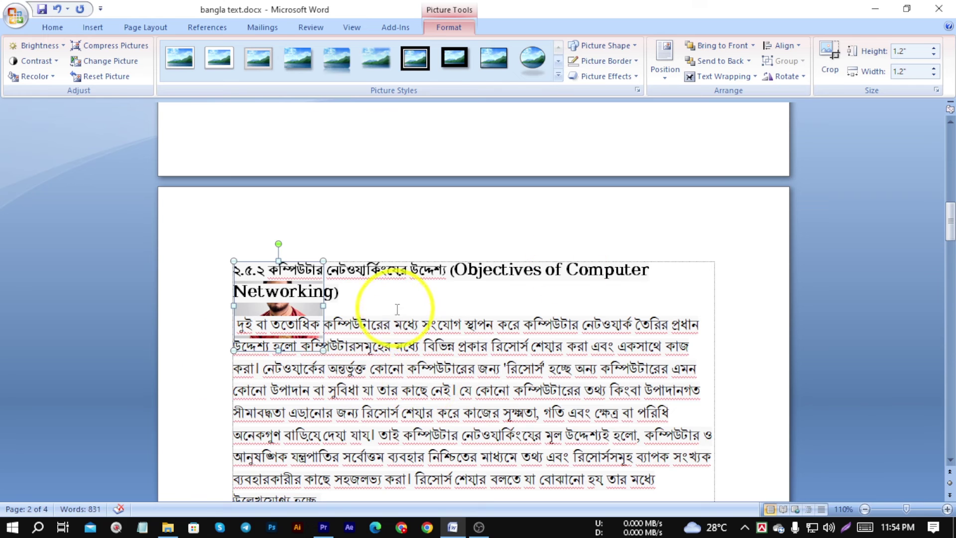
{"action": "left_click", "coordinate": [398, 309]}
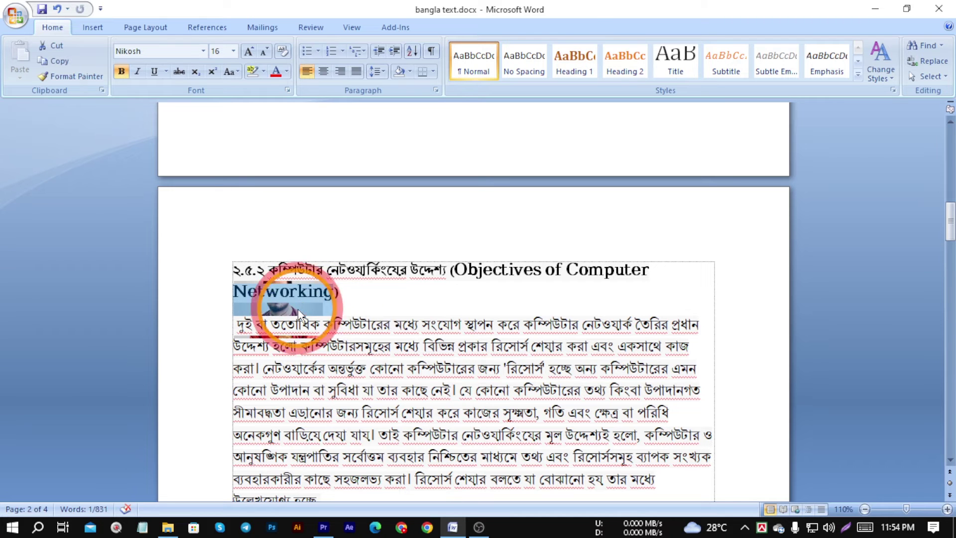
{"action": "left_click", "coordinate": [310, 291]}
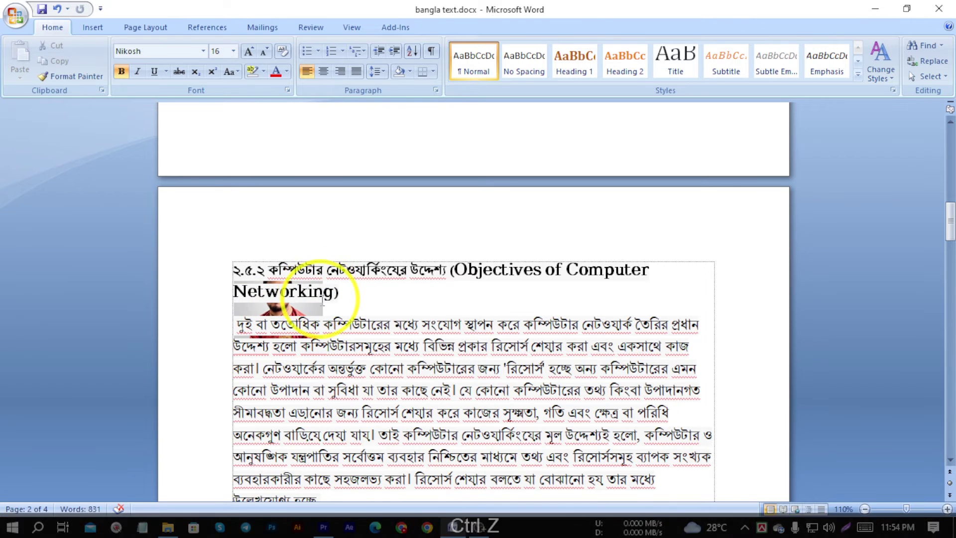
Undo the small portrait's wrapping change on page 2, and reapply Behind Text wrapping to it.
{"action": "key", "text": "ctrl+z"}
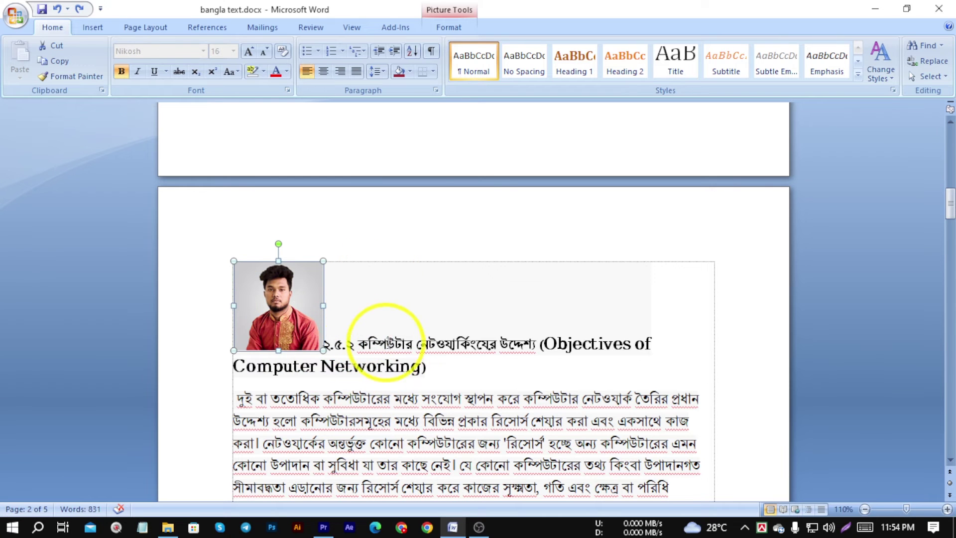
{"action": "scroll", "coordinate": [432, 327], "scroll_direction": "down", "scroll_amount": 1}
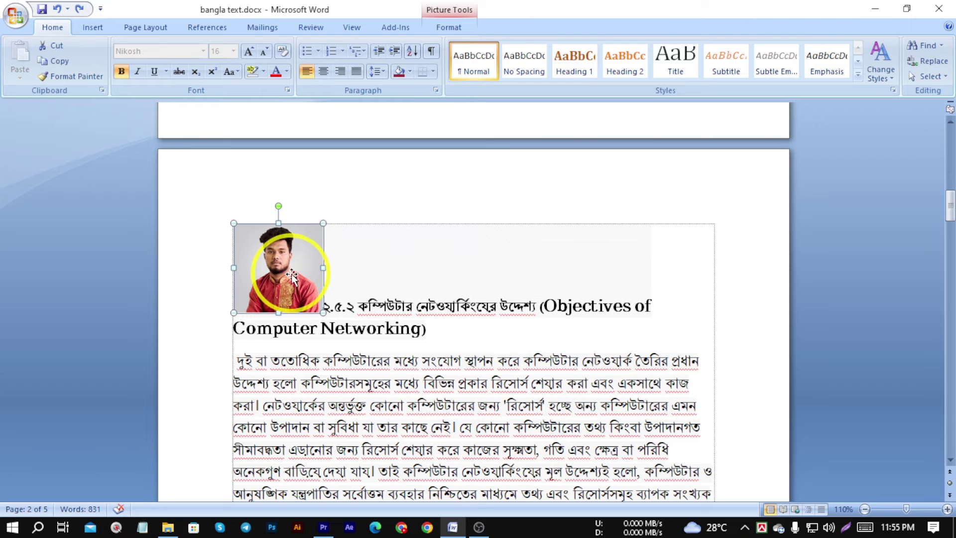
{"action": "left_click", "coordinate": [447, 29]}
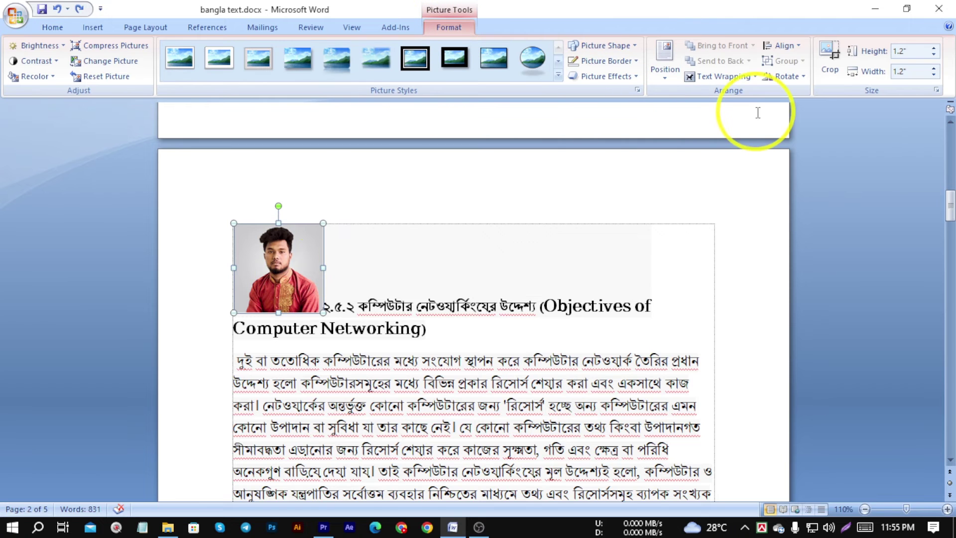
{"action": "left_click", "coordinate": [745, 77]}
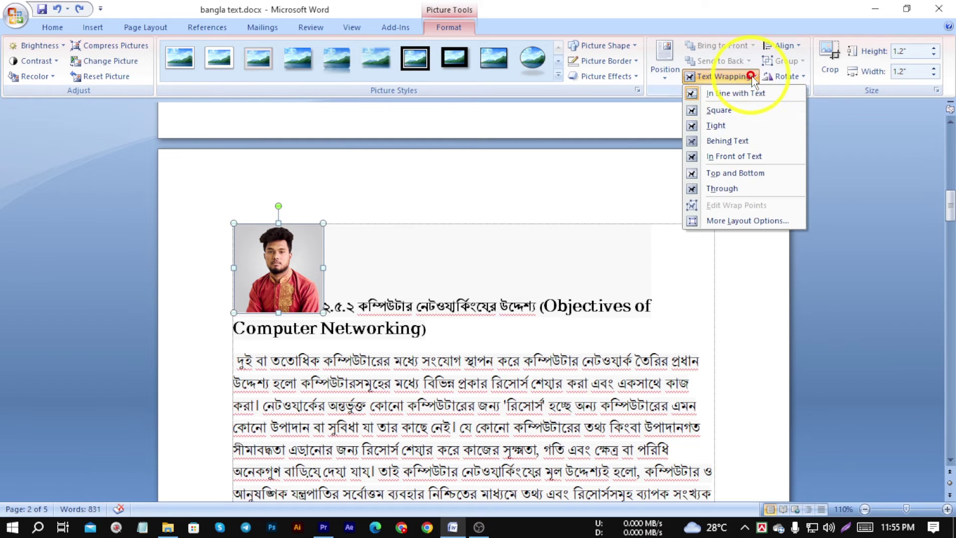
{"action": "left_click", "coordinate": [730, 142]}
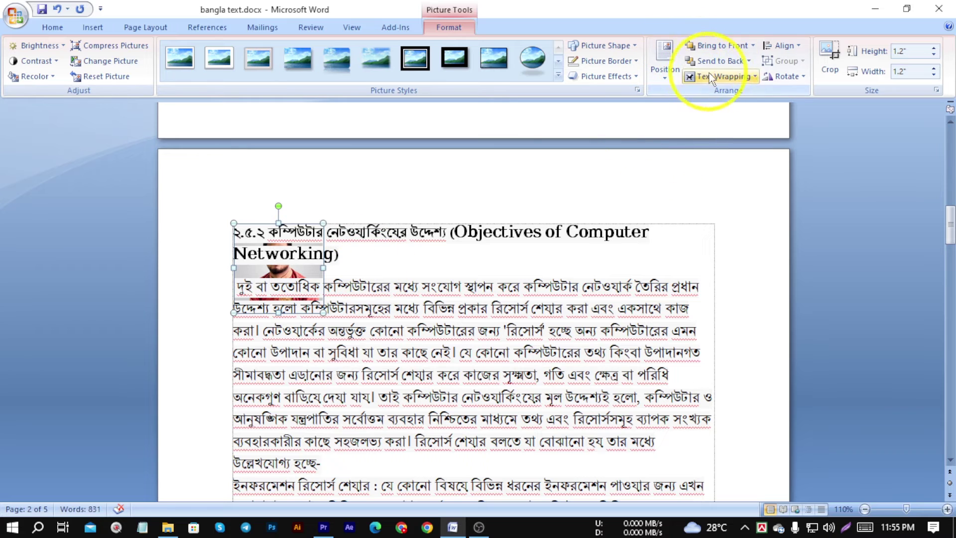
Bring the small portrait in front of the text and move it into the middle of the paragraph below the heading.
{"action": "left_click", "coordinate": [754, 46]}
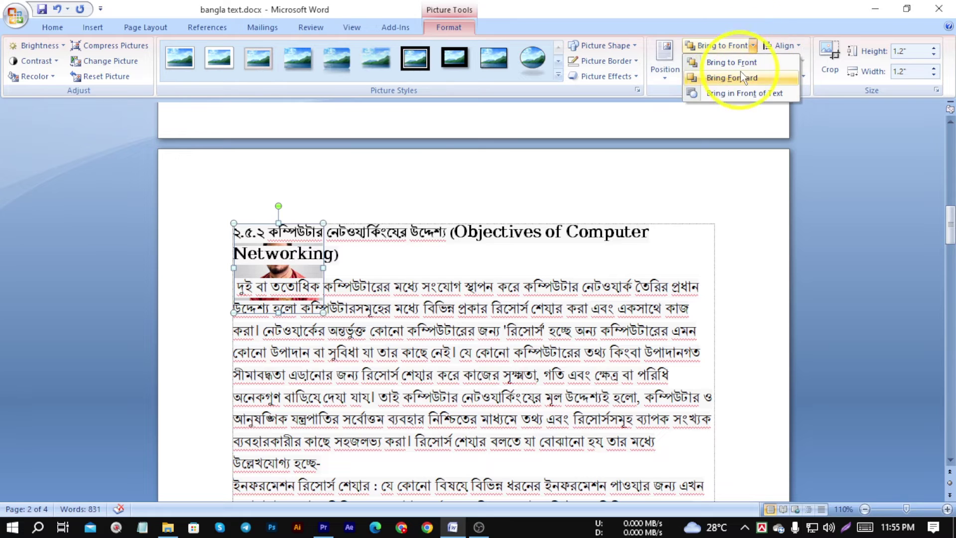
{"action": "left_click", "coordinate": [767, 95]}
{"action": "left_click", "coordinate": [398, 269]}
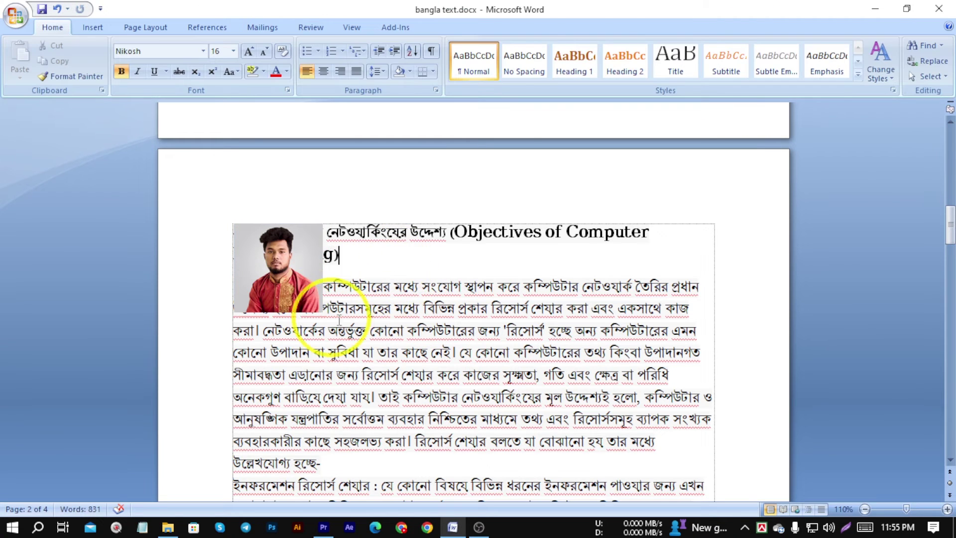
{"action": "left_click_drag", "start_coordinate": [296, 282], "coordinate": [480, 322]}
{"action": "left_click_drag", "start_coordinate": [460, 369], "coordinate": [439, 369]}
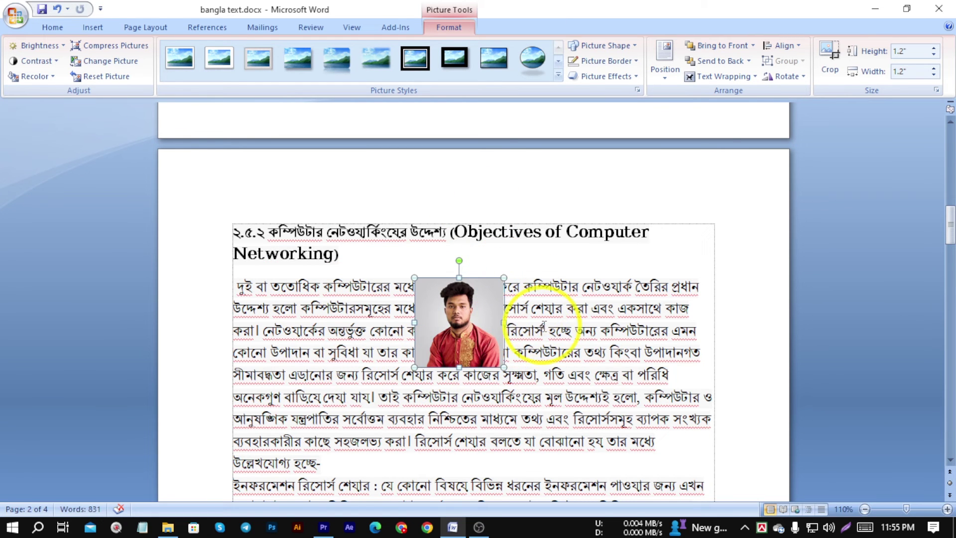
Send the small portrait behind the paragraph text, and bring it back in front of the text.
{"action": "left_click", "coordinate": [749, 60]}
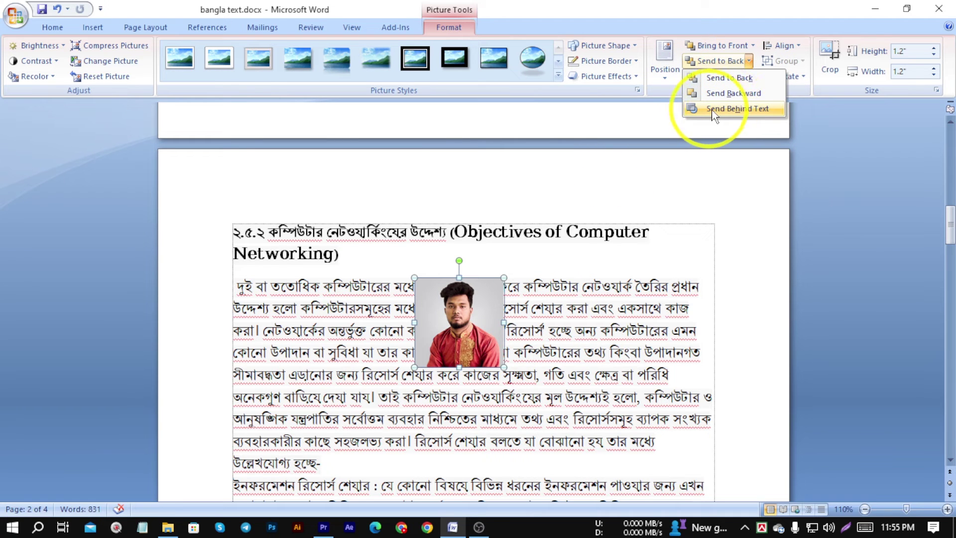
{"action": "left_click", "coordinate": [758, 116]}
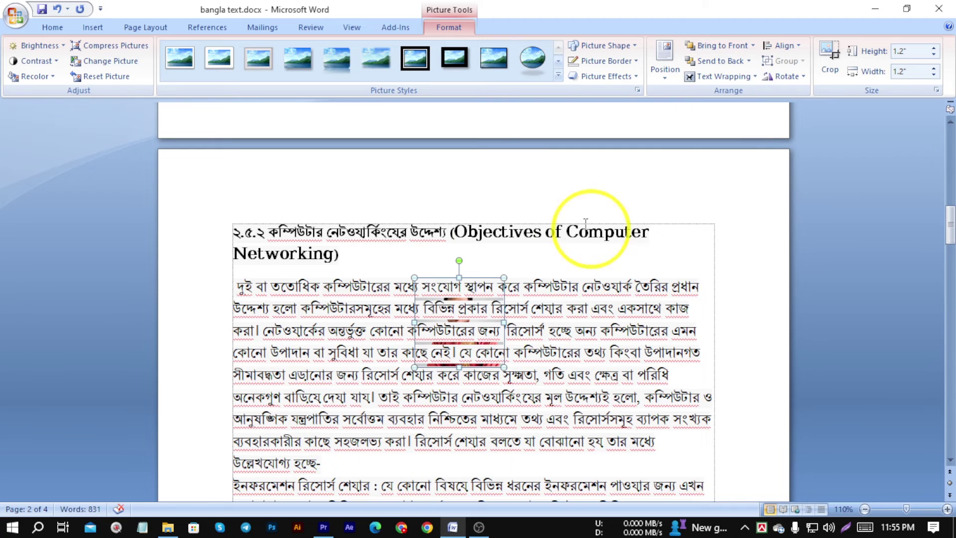
{"action": "left_click", "coordinate": [753, 45]}
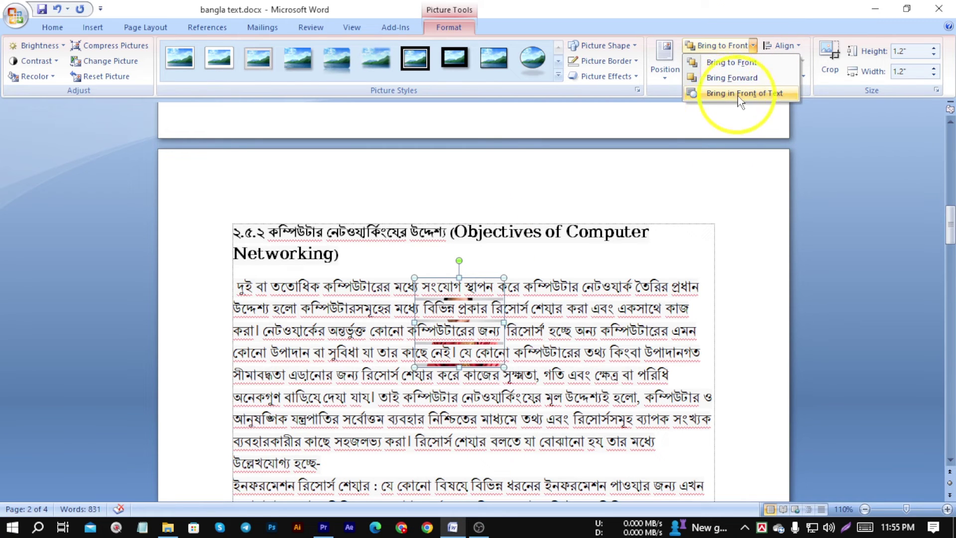
{"action": "left_click", "coordinate": [766, 100]}
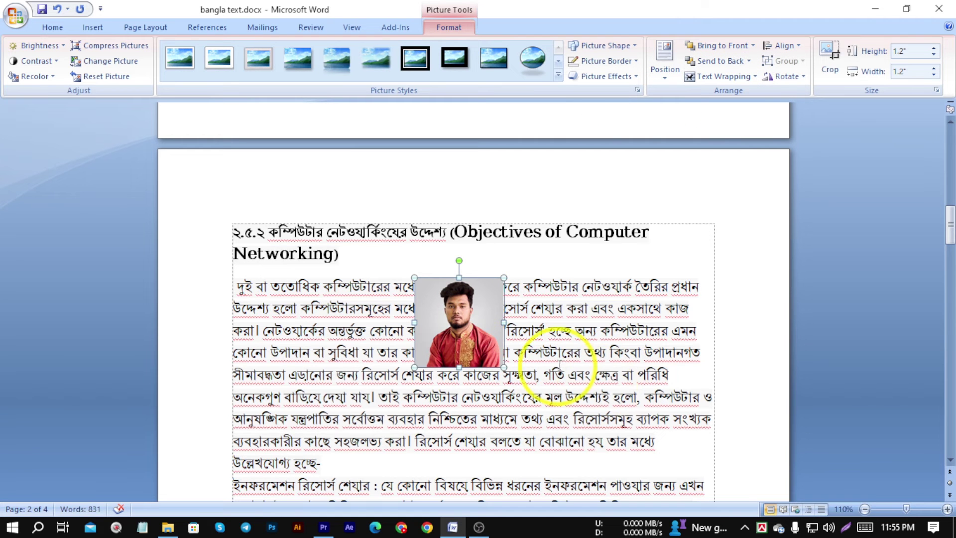
Move the flower banner on page 1 down so it sits below the rounded portrait without overlapping it.
{"action": "scroll", "coordinate": [533, 299], "scroll_direction": "up", "scroll_amount": 2}
{"action": "scroll", "coordinate": [523, 293], "scroll_direction": "down", "scroll_amount": 2}
{"action": "scroll", "coordinate": [597, 320], "scroll_direction": "up", "scroll_amount": 3}
{"action": "scroll", "coordinate": [536, 443], "scroll_direction": "down", "scroll_amount": 2}
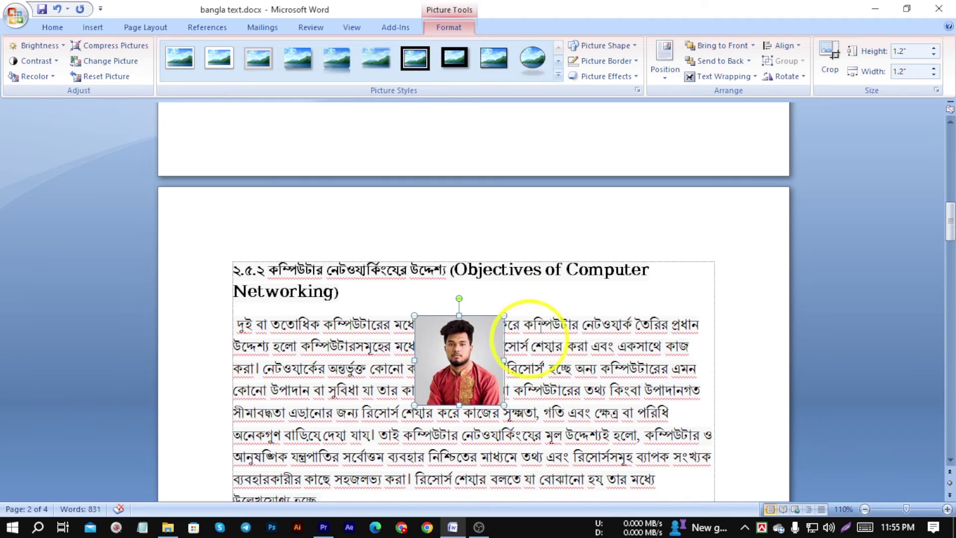
{"action": "scroll", "coordinate": [570, 256], "scroll_direction": "up", "scroll_amount": 12}
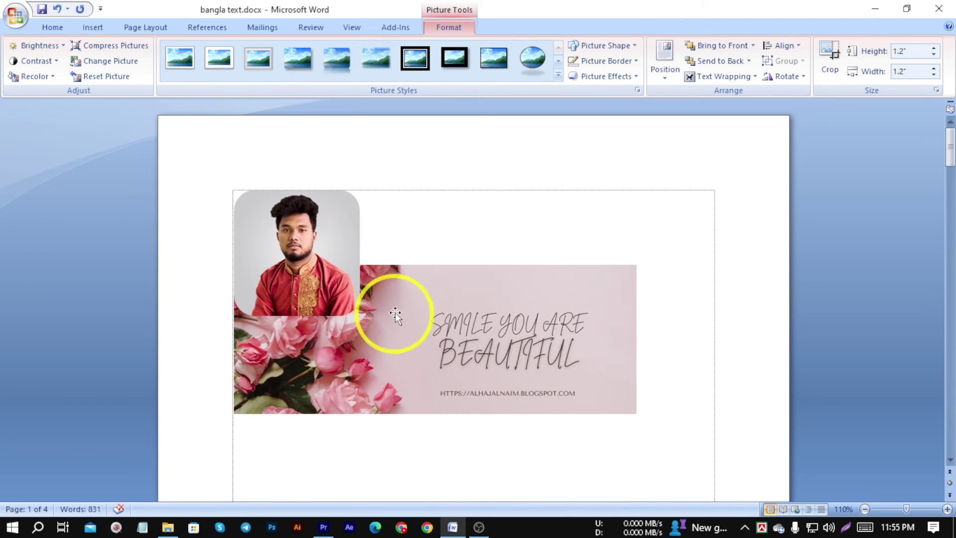
{"action": "left_click_drag", "start_coordinate": [470, 324], "coordinate": [479, 422]}
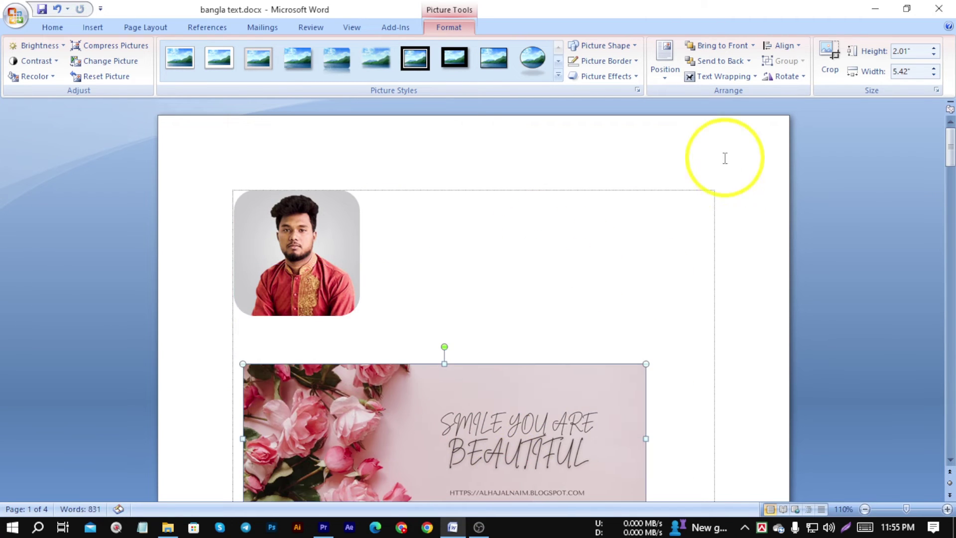
{"action": "left_click", "coordinate": [755, 76]}
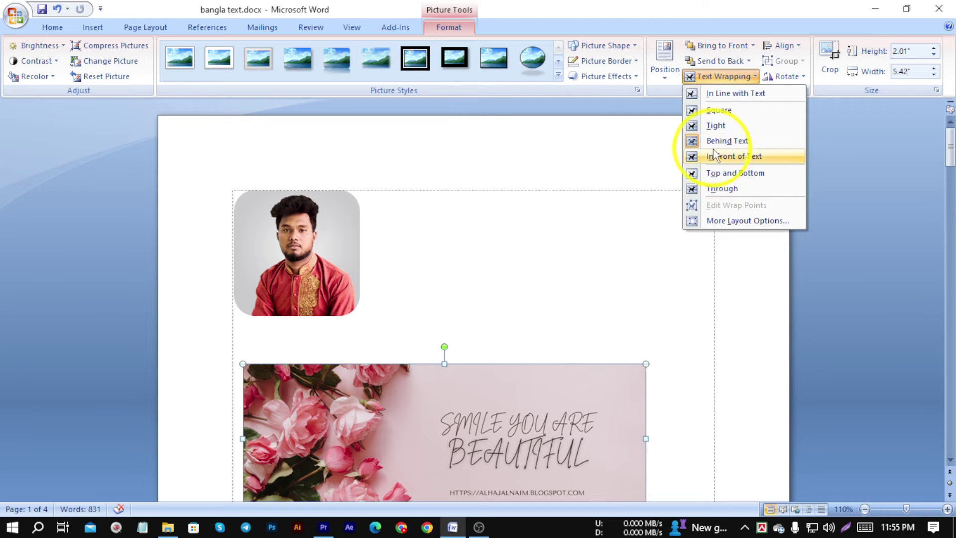
{"action": "scroll", "coordinate": [446, 249], "scroll_direction": "down", "scroll_amount": 3}
{"action": "scroll", "coordinate": [348, 229], "scroll_direction": "up", "scroll_amount": 2}
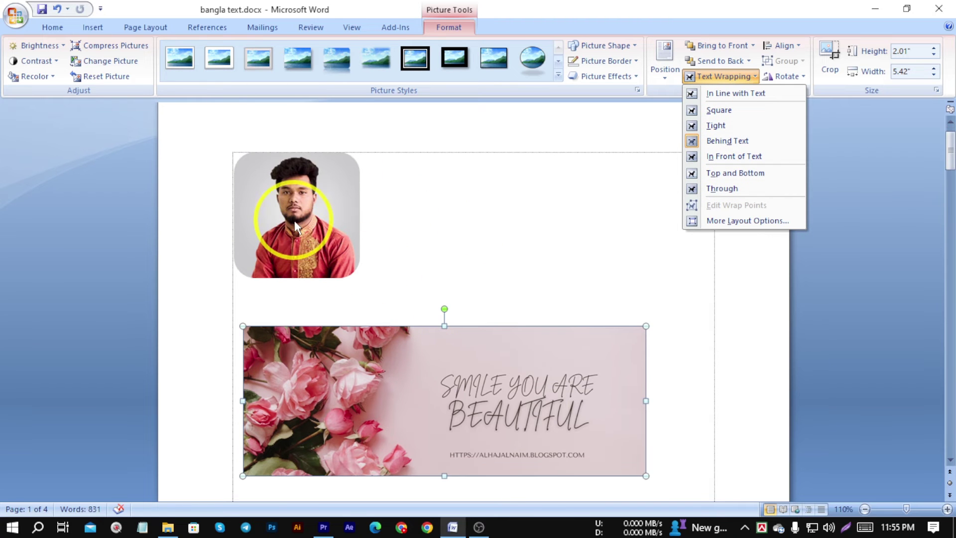
{"action": "key", "text": "Escape"}
{"action": "left_click", "coordinate": [723, 77]}
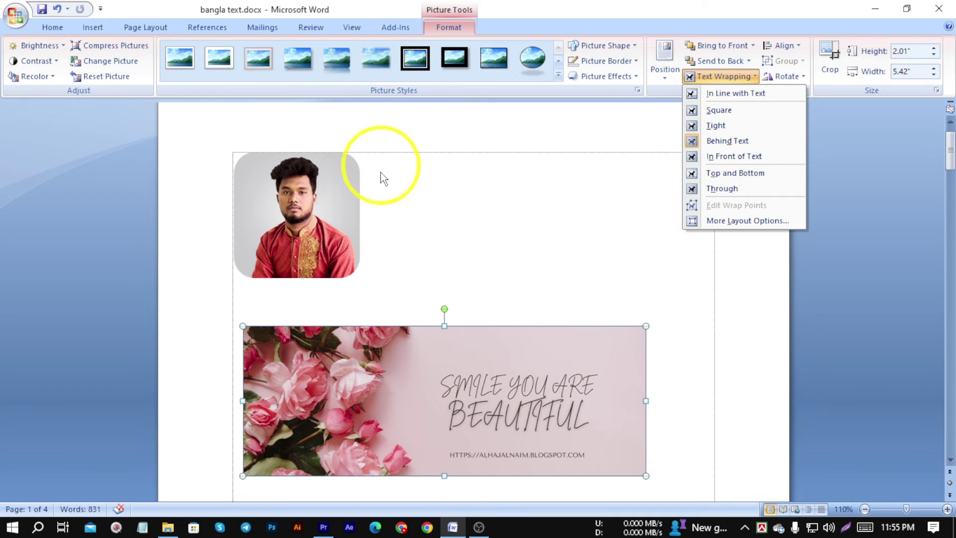
Select the small portrait in the page 2 paragraph and set its text wrapping to Square.
{"action": "scroll", "coordinate": [450, 309], "scroll_direction": "down", "scroll_amount": 5}
{"action": "scroll", "coordinate": [472, 220], "scroll_direction": "down", "scroll_amount": 8}
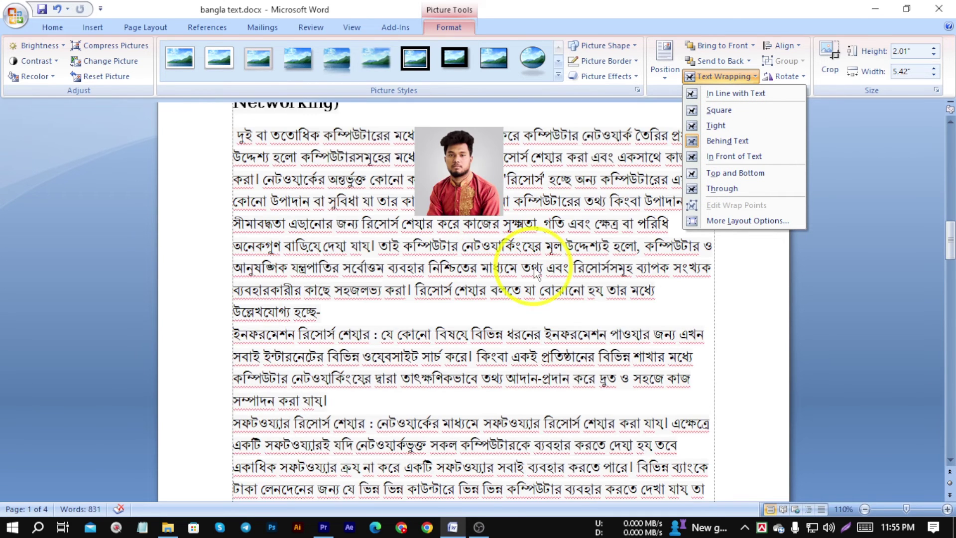
{"action": "scroll", "coordinate": [573, 203], "scroll_direction": "up", "scroll_amount": 4}
{"action": "left_click", "coordinate": [472, 323]}
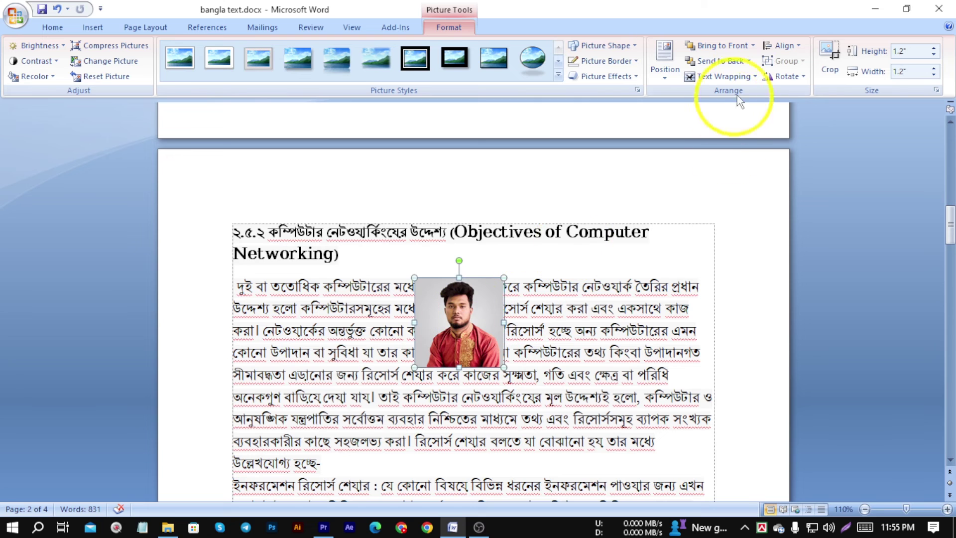
{"action": "left_click", "coordinate": [748, 77]}
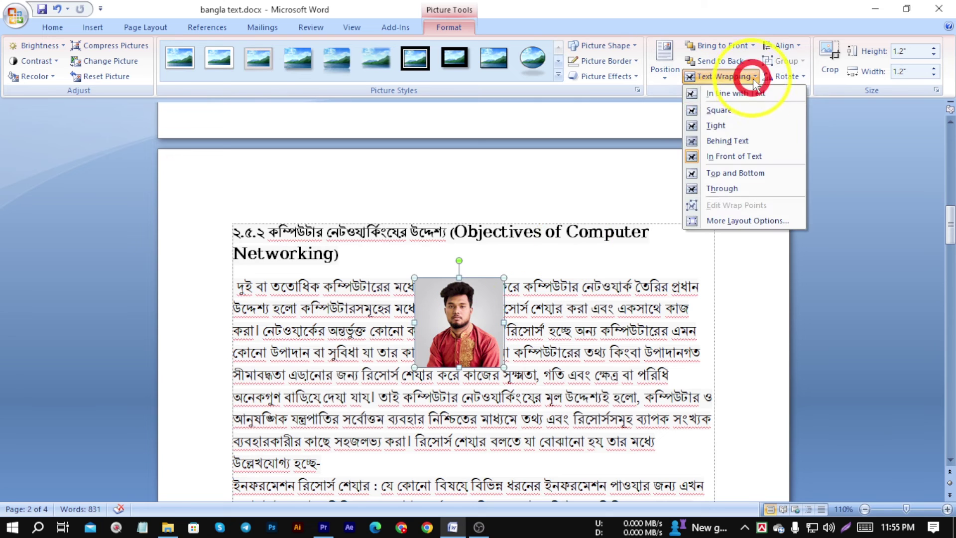
{"action": "left_click", "coordinate": [733, 112]}
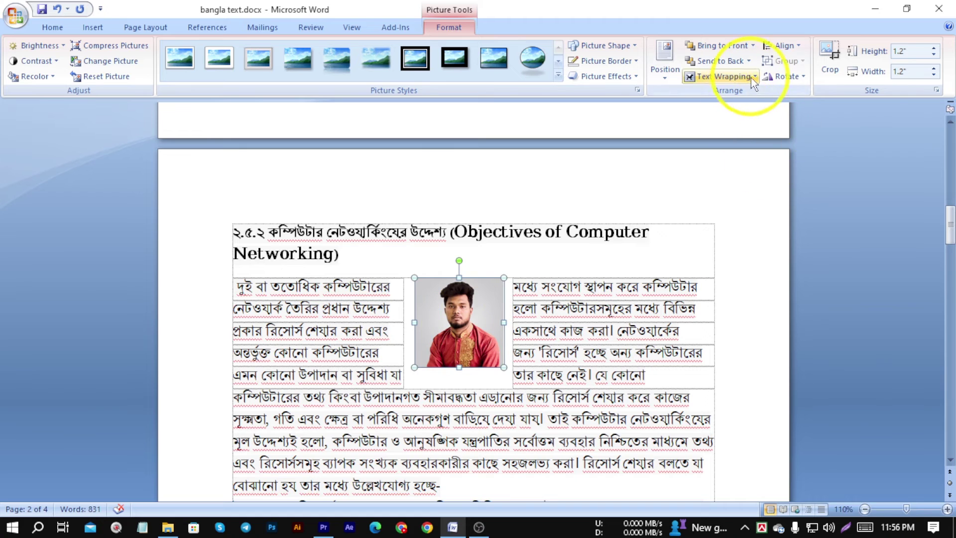
Change the small portrait's text wrapping to Tight and leave the picture selected.
{"action": "left_click", "coordinate": [722, 76]}
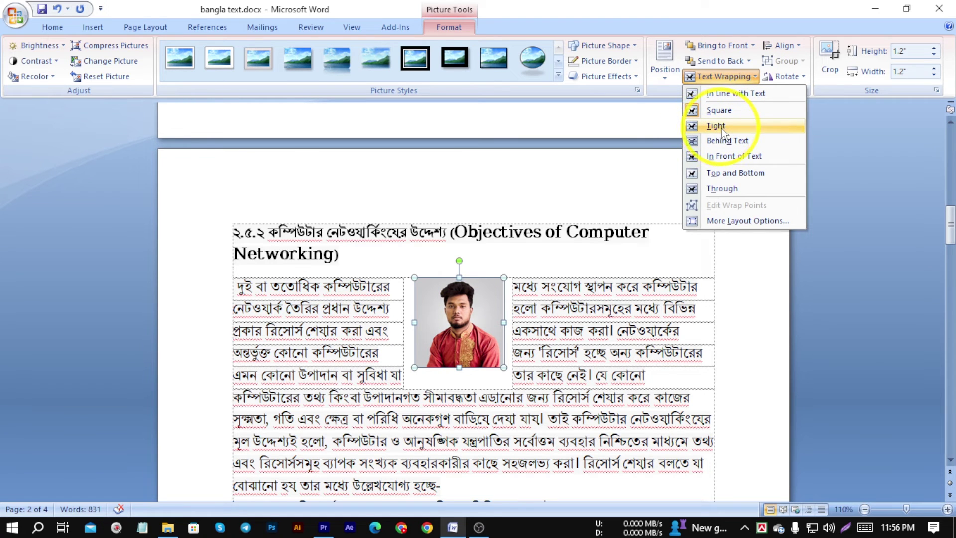
{"action": "left_click", "coordinate": [722, 131]}
{"action": "left_click", "coordinate": [538, 326]}
{"action": "left_click", "coordinate": [473, 304]}
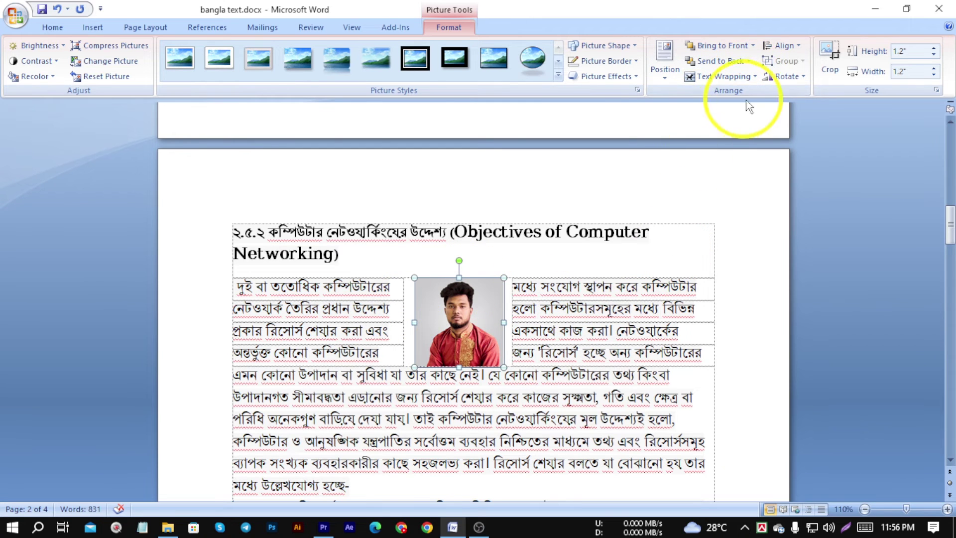
Set the small portrait's text wrapping to Behind Text, and switch it to In Front of Text.
{"action": "left_click", "coordinate": [724, 76]}
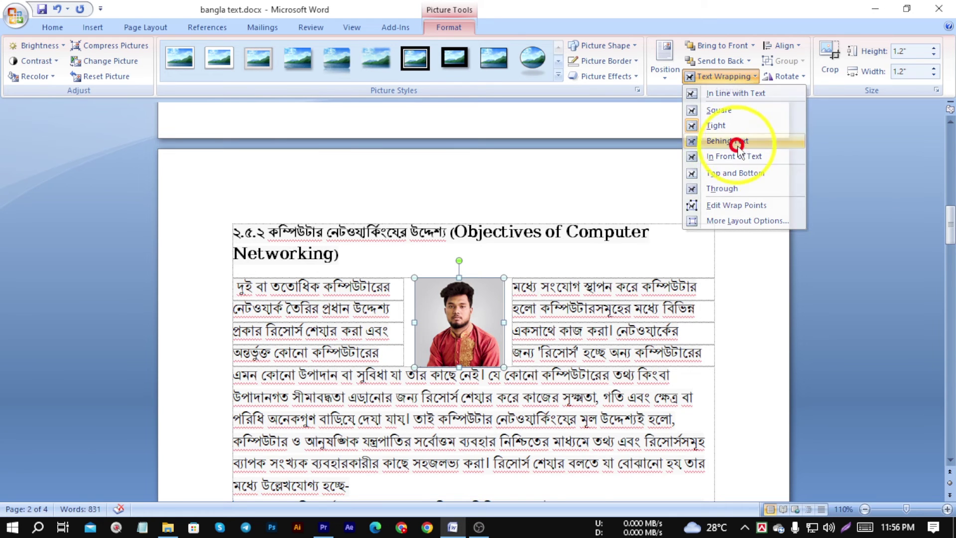
{"action": "left_click", "coordinate": [742, 142]}
{"action": "left_click", "coordinate": [749, 75]}
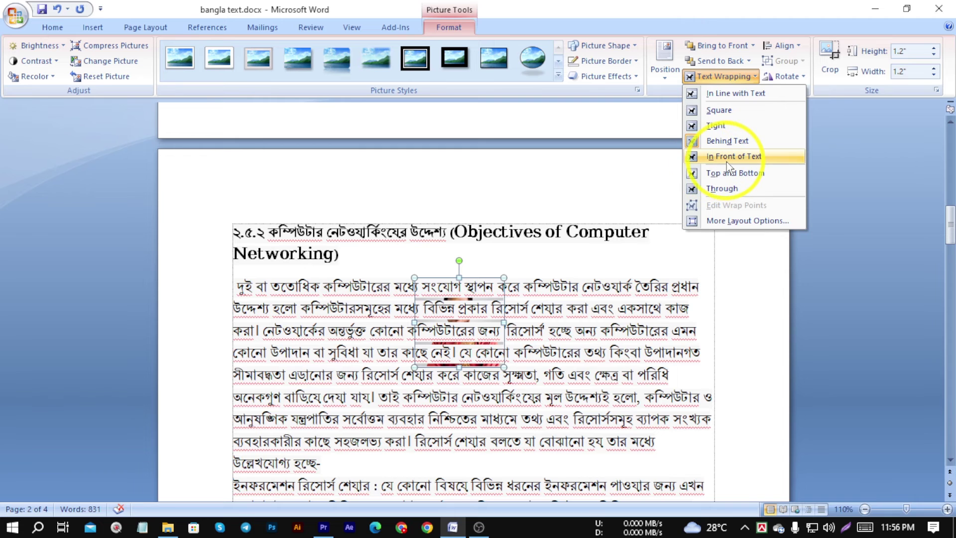
{"action": "left_click", "coordinate": [740, 157]}
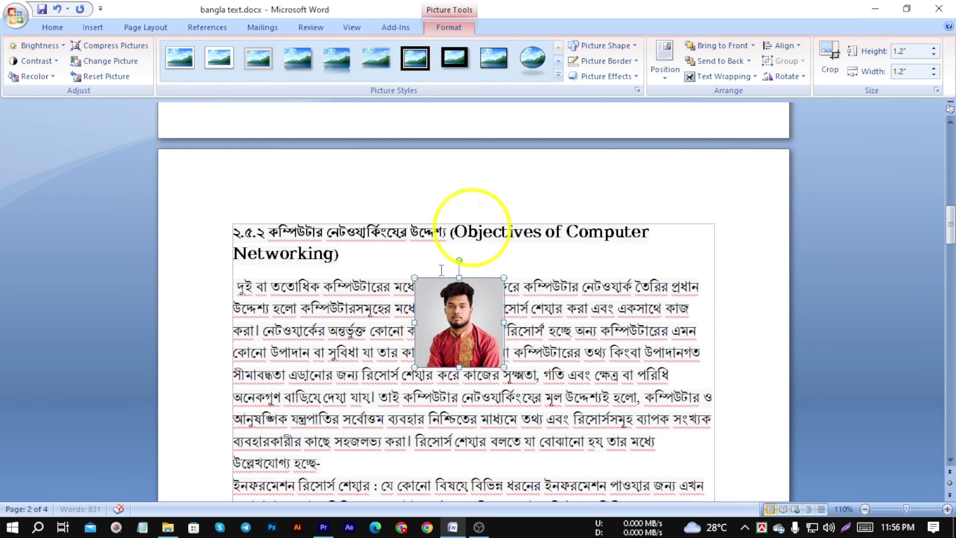
Apply Top and Bottom text wrapping to the small portrait below the page 2 heading.
{"action": "left_click", "coordinate": [749, 82]}
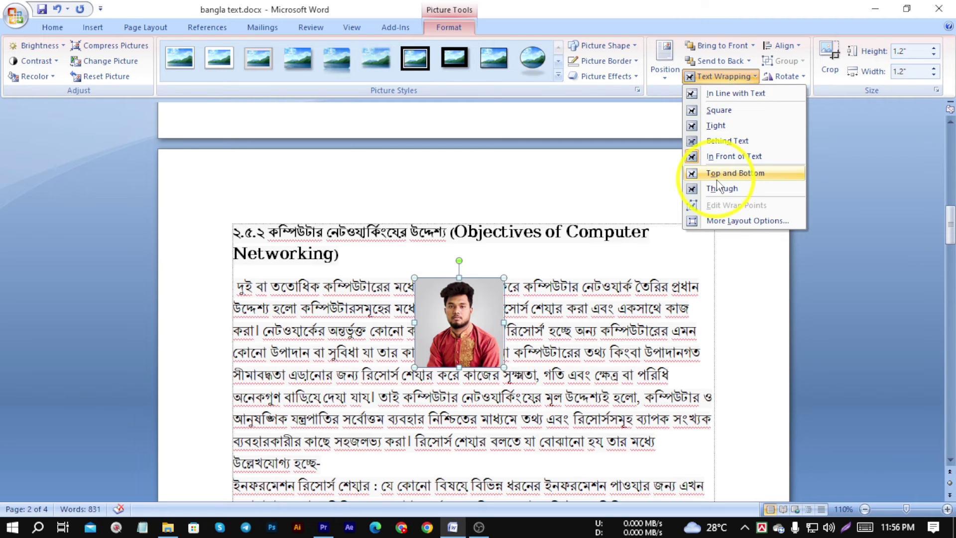
{"action": "left_click", "coordinate": [753, 175]}
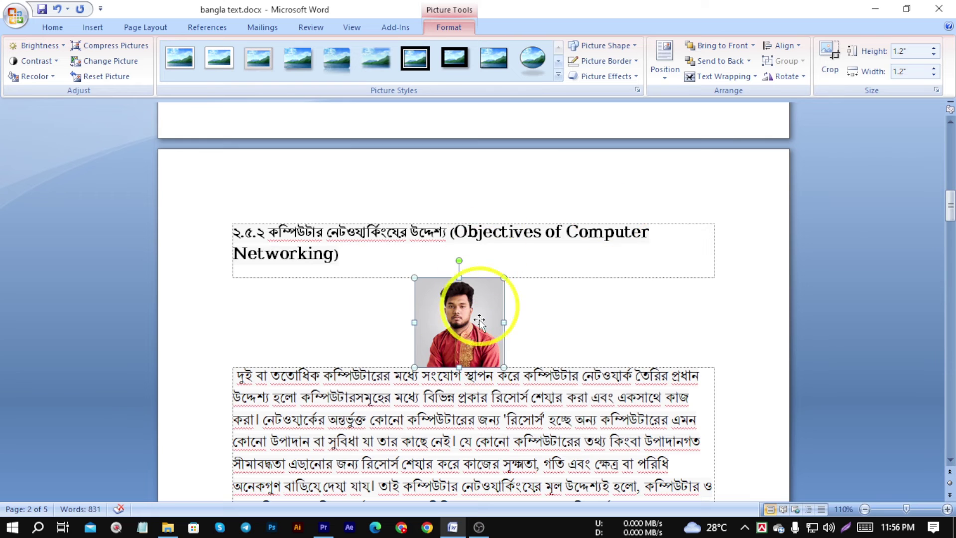
{"action": "scroll", "coordinate": [534, 314], "scroll_direction": "down", "scroll_amount": 1}
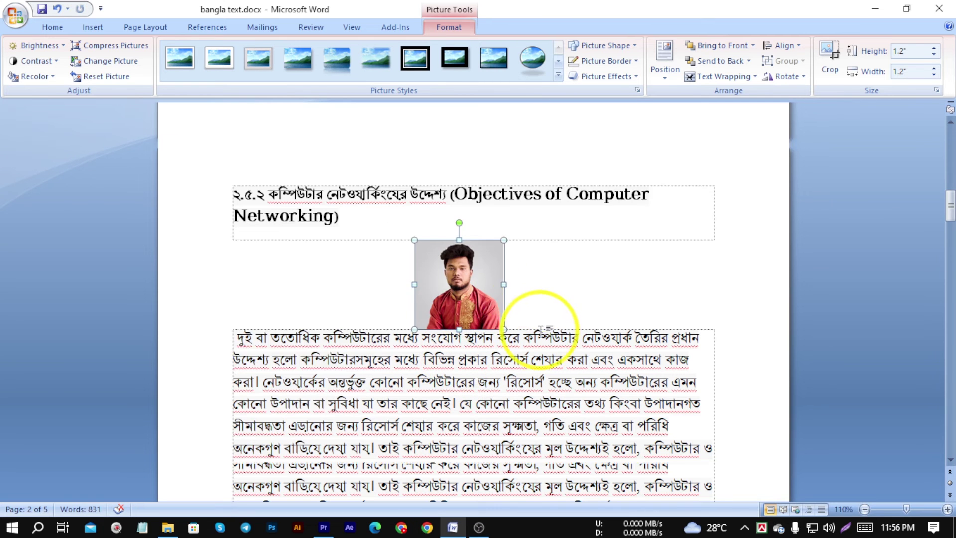
{"action": "scroll", "coordinate": [517, 290], "scroll_direction": "up", "scroll_amount": 2}
{"action": "left_click", "coordinate": [548, 361]}
{"action": "left_click", "coordinate": [468, 356]}
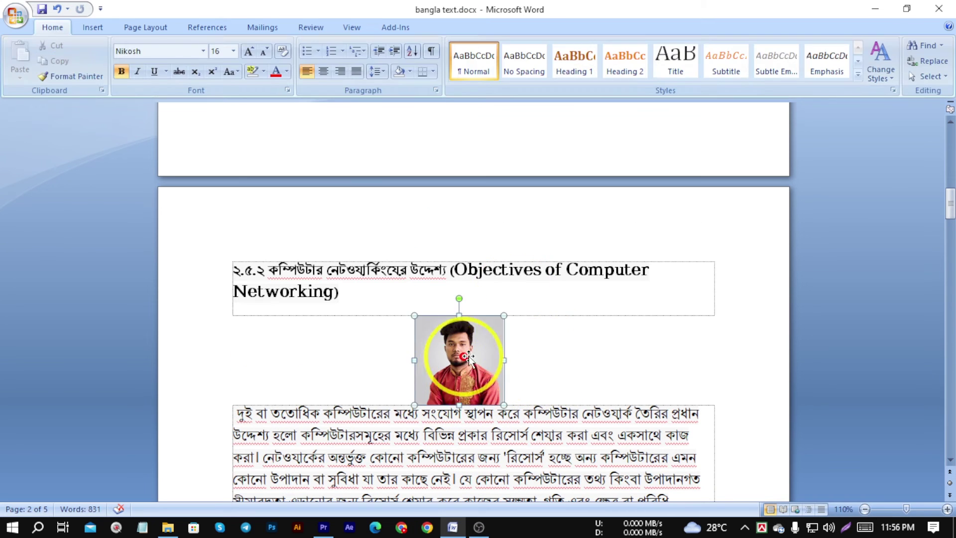
Reselect the small portrait and set its text wrapping to Through.
{"action": "left_click", "coordinate": [494, 276]}
{"action": "left_click", "coordinate": [506, 320]}
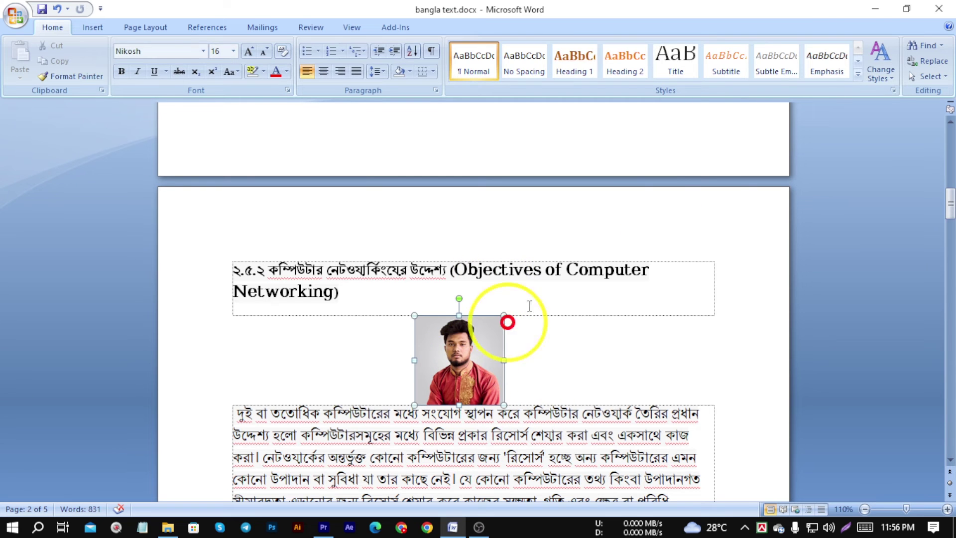
{"action": "left_click", "coordinate": [449, 28]}
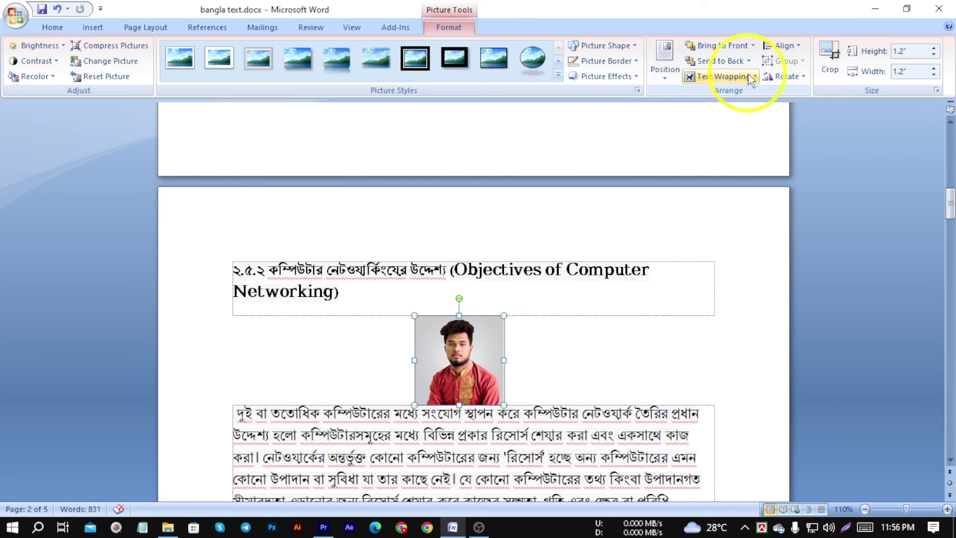
{"action": "left_click", "coordinate": [723, 77]}
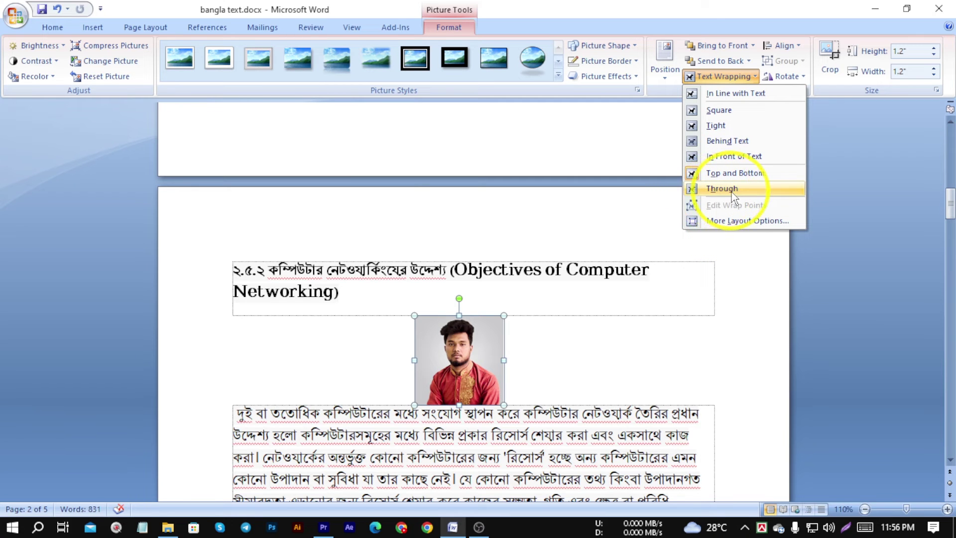
{"action": "left_click", "coordinate": [716, 194]}
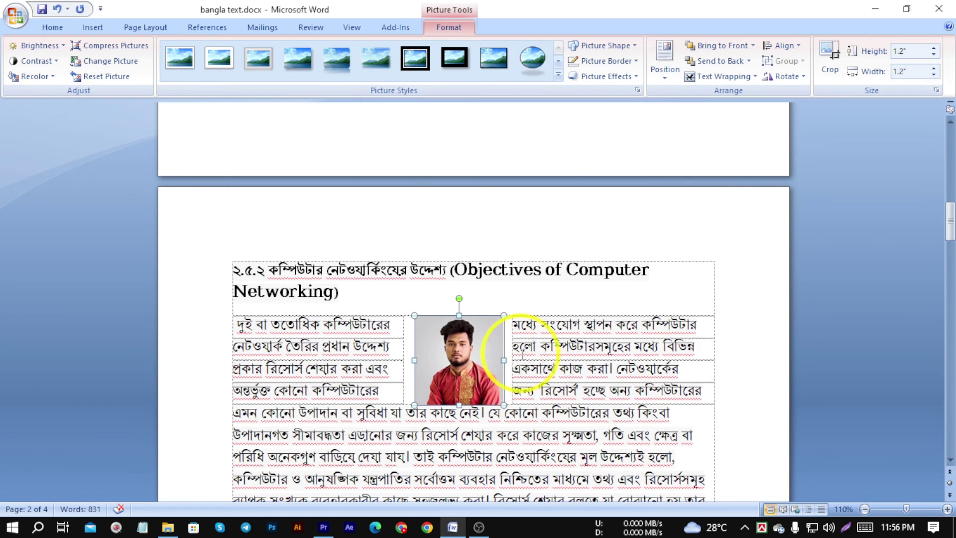
Edit the small page 2 portrait's wrap points, moving the upper-left wrap point slightly inward.
{"action": "scroll", "coordinate": [504, 330], "scroll_direction": "down", "scroll_amount": 1}
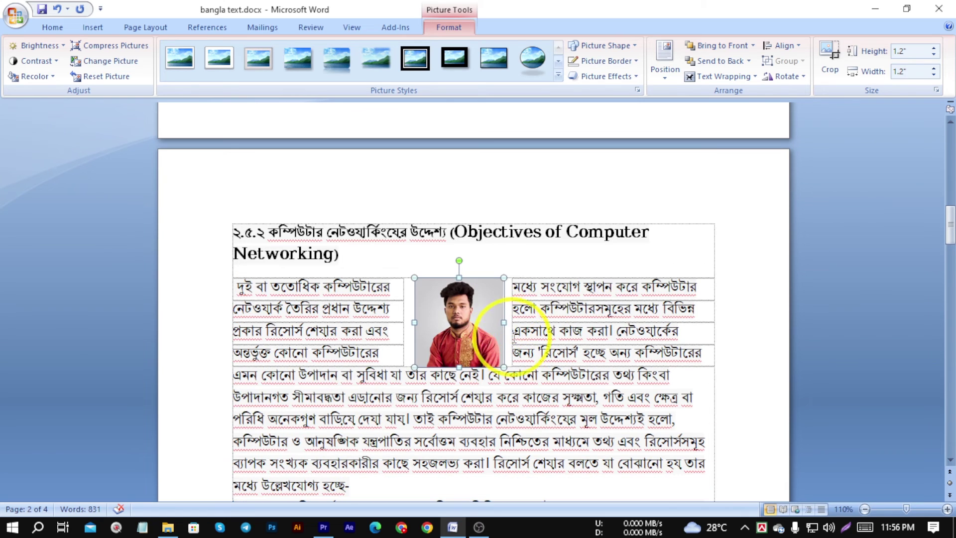
{"action": "left_click", "coordinate": [466, 319]}
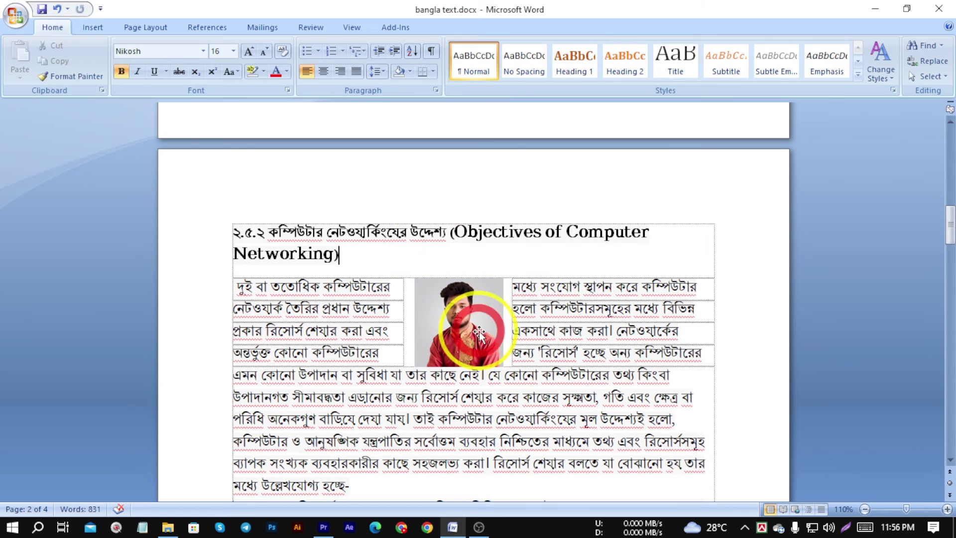
{"action": "left_click", "coordinate": [468, 320]}
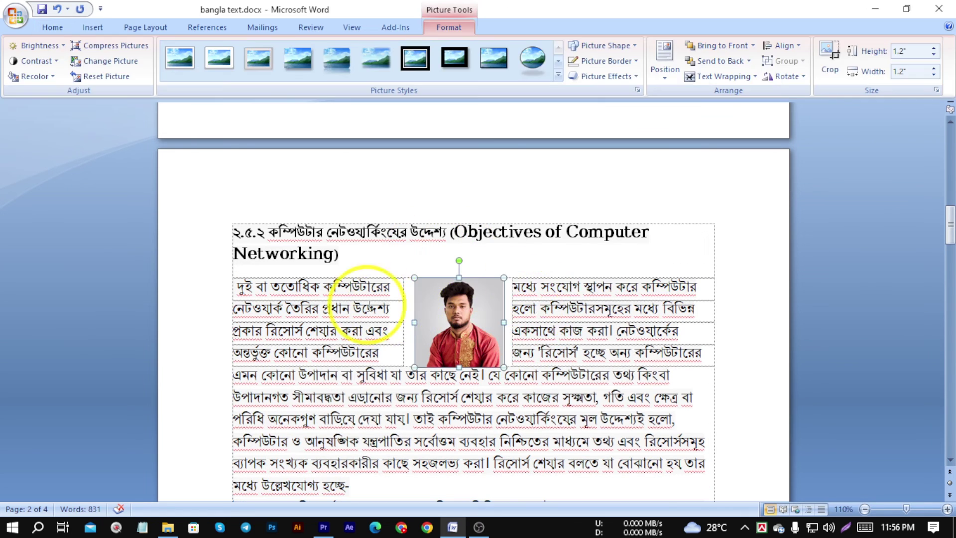
{"action": "left_click", "coordinate": [741, 78]}
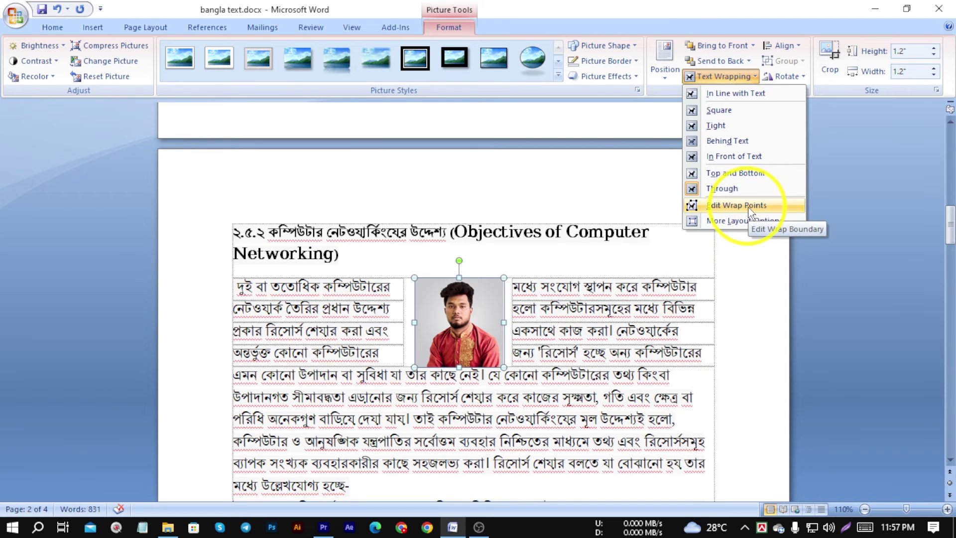
{"action": "left_click", "coordinate": [719, 205]}
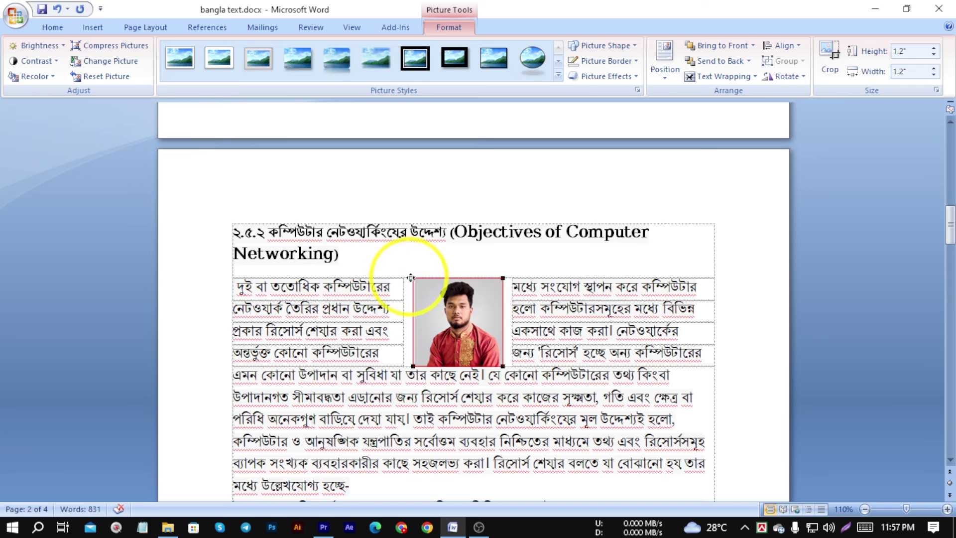
{"action": "left_click_drag", "start_coordinate": [426, 292], "coordinate": [419, 280]}
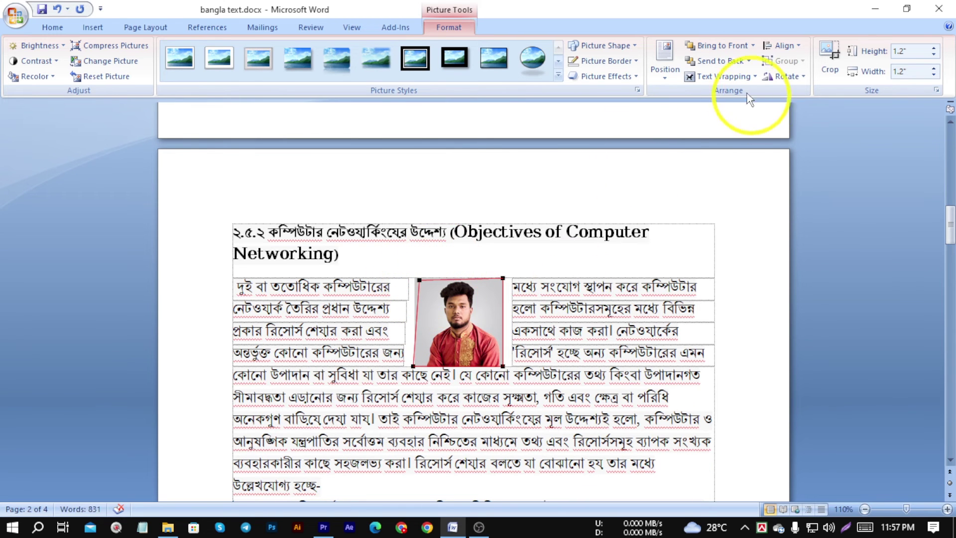
Examine the small portrait's advanced layout options for picture position and text wrapping, and close them without changes.
{"action": "left_click", "coordinate": [723, 76]}
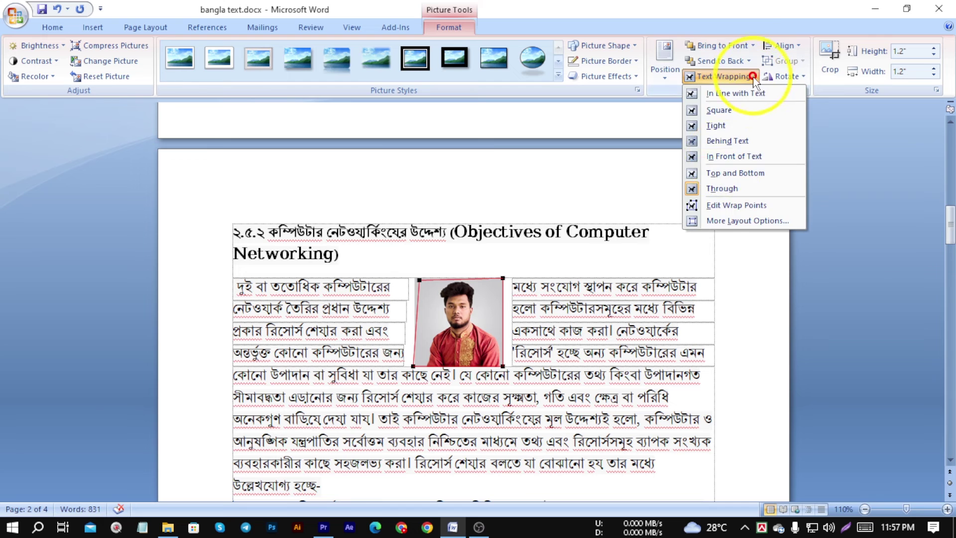
{"action": "left_click", "coordinate": [755, 222]}
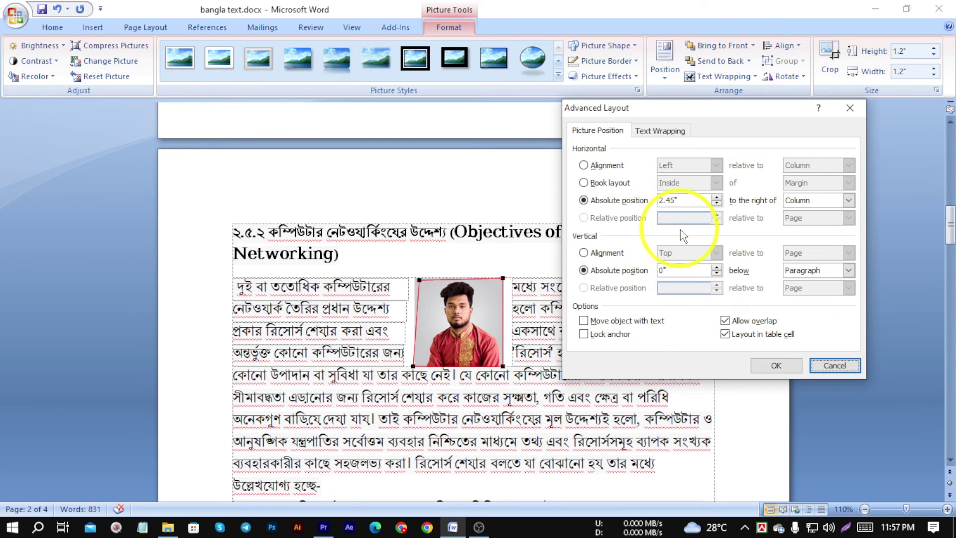
{"action": "left_click", "coordinate": [660, 131]}
{"action": "left_click", "coordinate": [597, 130]}
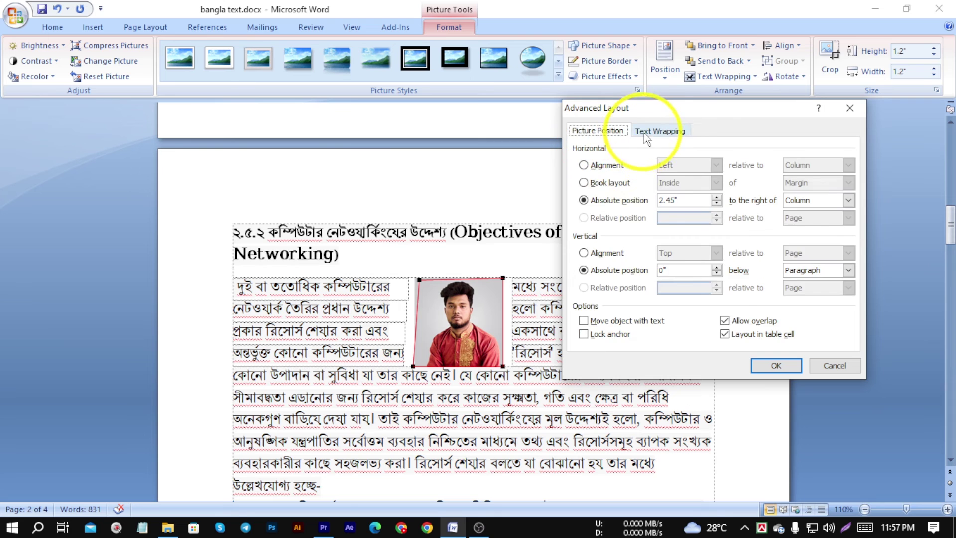
{"action": "left_click", "coordinate": [656, 131]}
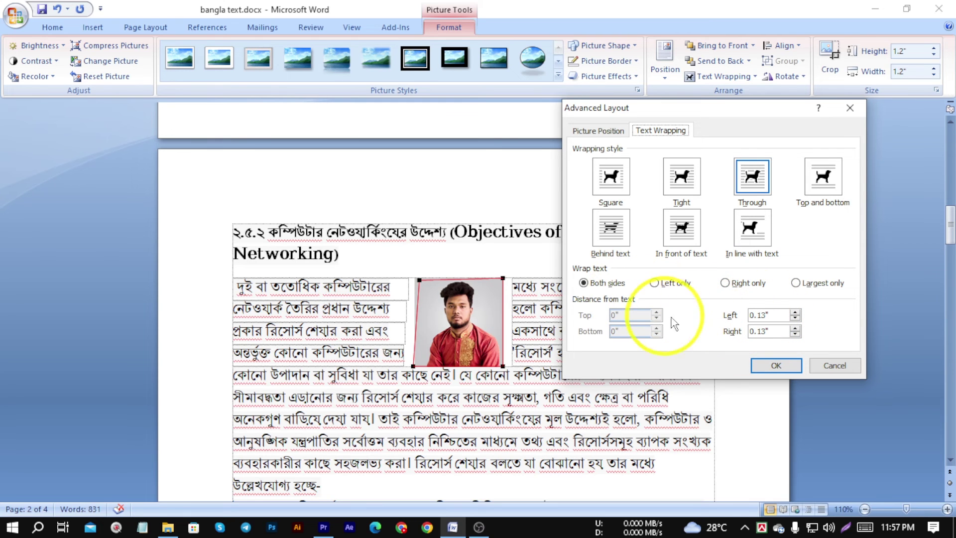
{"action": "left_click", "coordinate": [597, 131]}
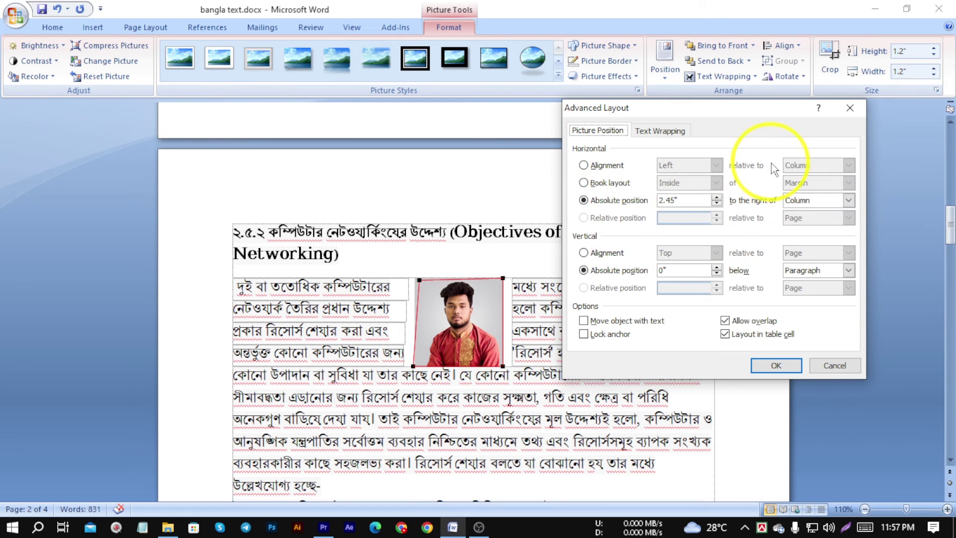
{"action": "left_click", "coordinate": [764, 355]}
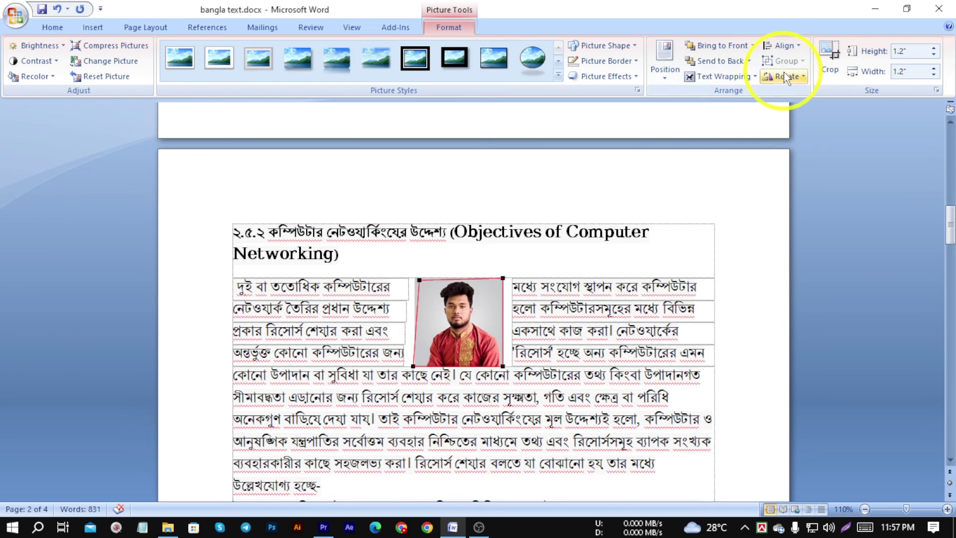
Select the rose banner and the rounded portrait on page 1 together and align them left.
{"action": "left_click", "coordinate": [796, 47]}
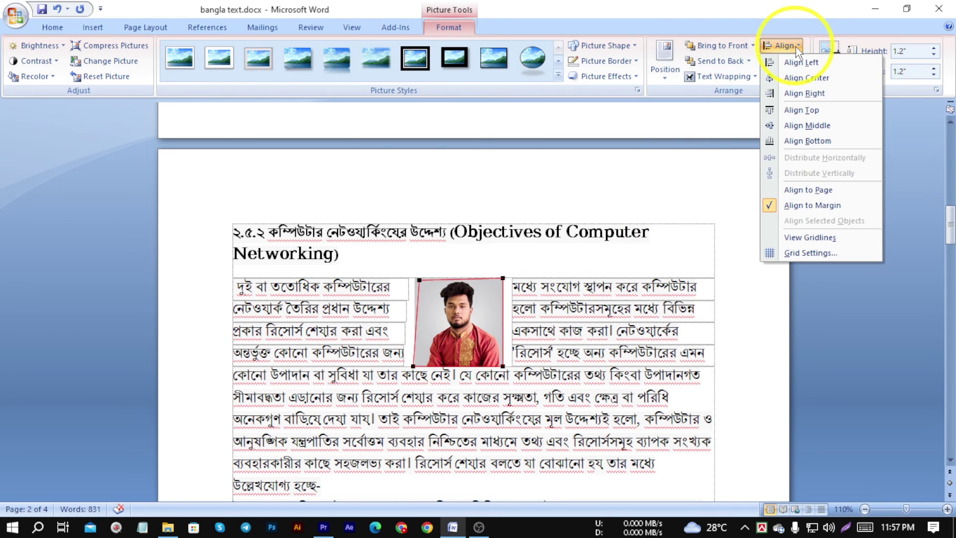
{"action": "scroll", "coordinate": [608, 202], "scroll_direction": "up", "scroll_amount": 10}
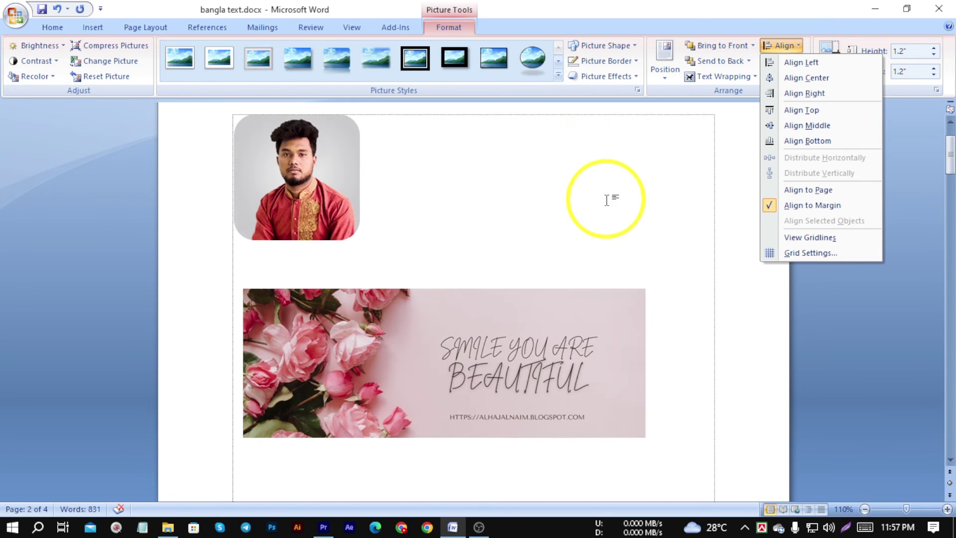
{"action": "scroll", "coordinate": [608, 200], "scroll_direction": "down", "scroll_amount": 2}
{"action": "left_click", "coordinate": [380, 285]}
{"action": "left_click", "coordinate": [332, 297]}
{"action": "left_click", "coordinate": [309, 161], "text": "ctrl"}
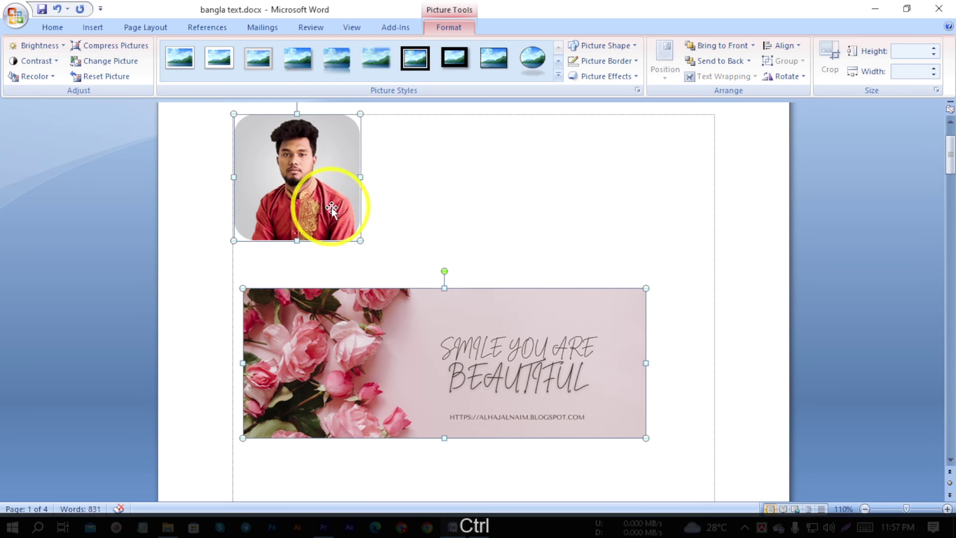
{"action": "left_click", "coordinate": [791, 46]}
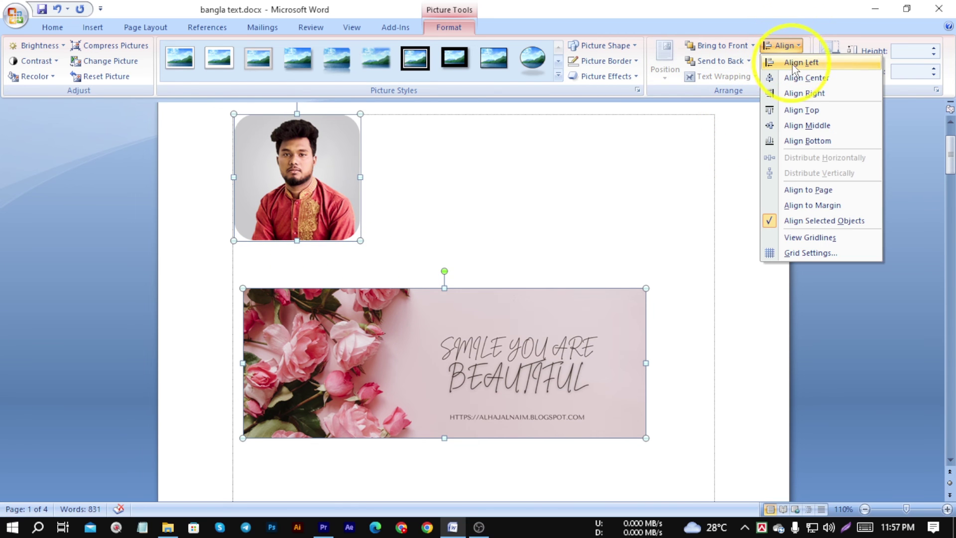
{"action": "left_click", "coordinate": [797, 63]}
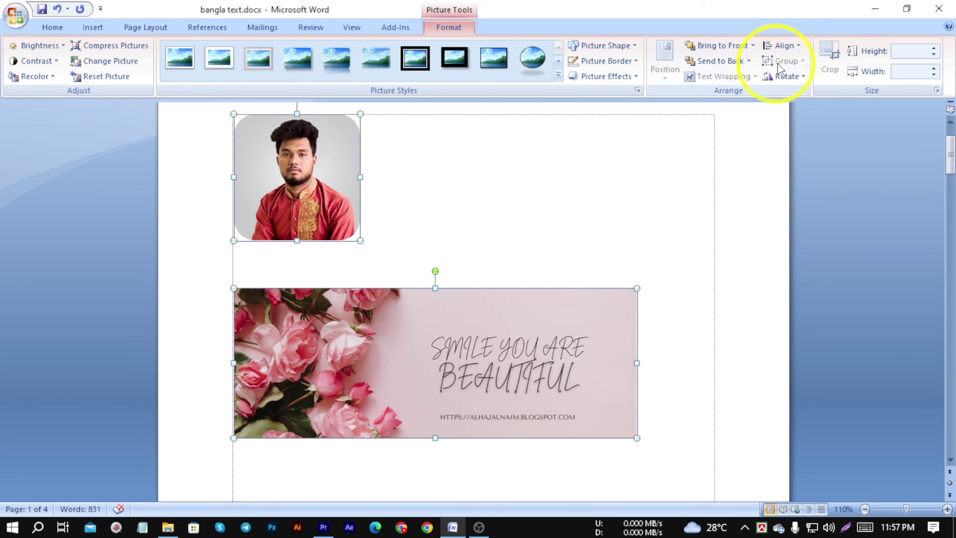
Align the selected banner and portrait by their centers, and switch them to right alignment.
{"action": "left_click", "coordinate": [790, 46]}
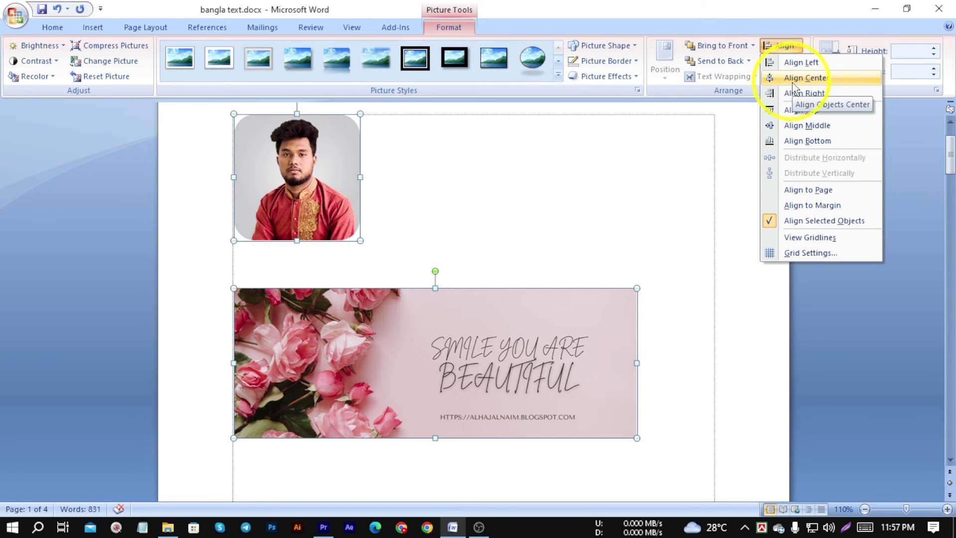
{"action": "left_click", "coordinate": [812, 79]}
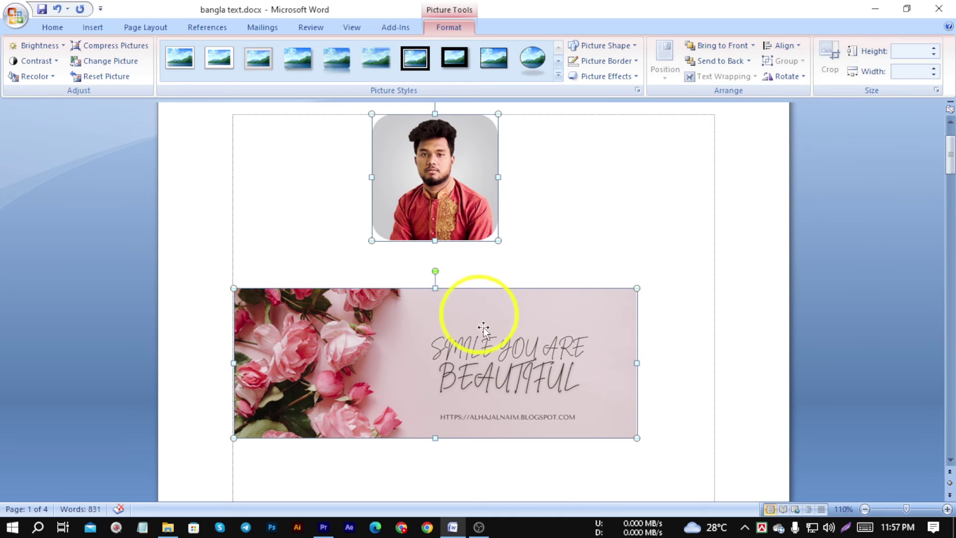
{"action": "left_click", "coordinate": [796, 44]}
{"action": "left_click", "coordinate": [813, 95]}
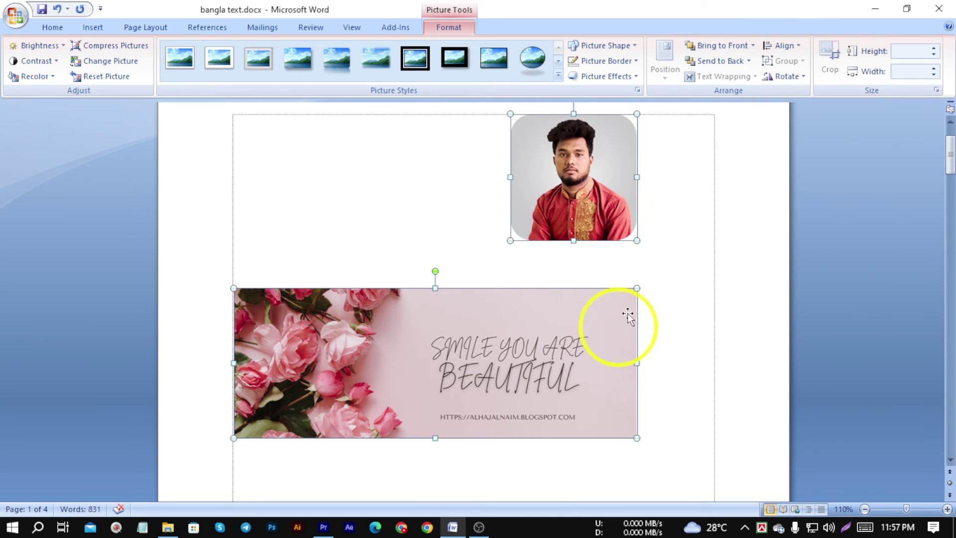
{"action": "left_click", "coordinate": [786, 45]}
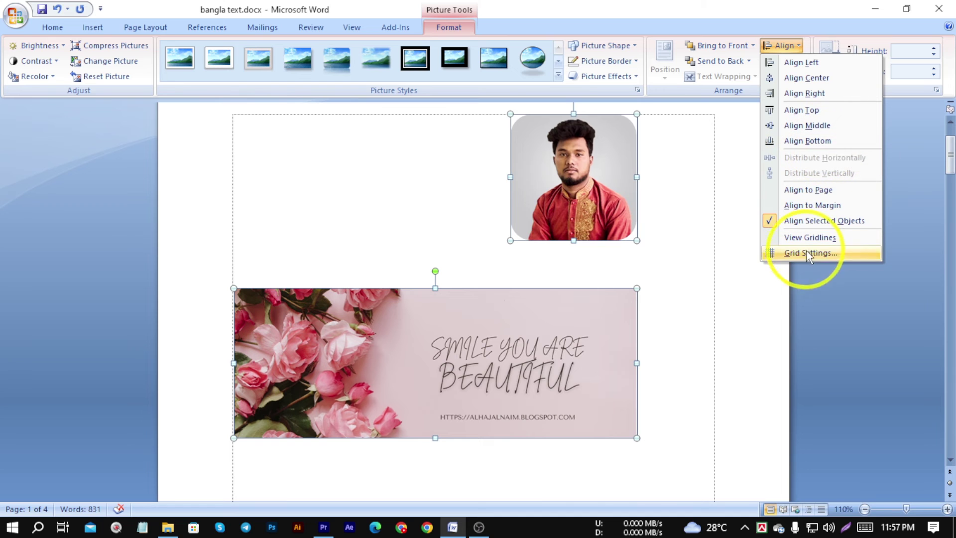
{"action": "left_click", "coordinate": [701, 215]}
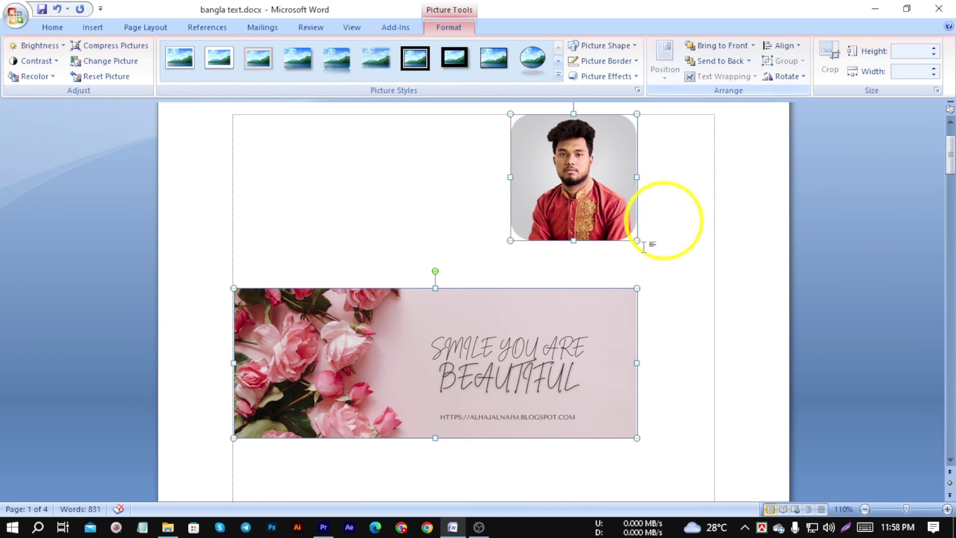
Move the rounded portrait down to overlap the banner's upper edge, and select both pictures together.
{"action": "left_click", "coordinate": [500, 257]}
{"action": "left_click", "coordinate": [479, 359]}
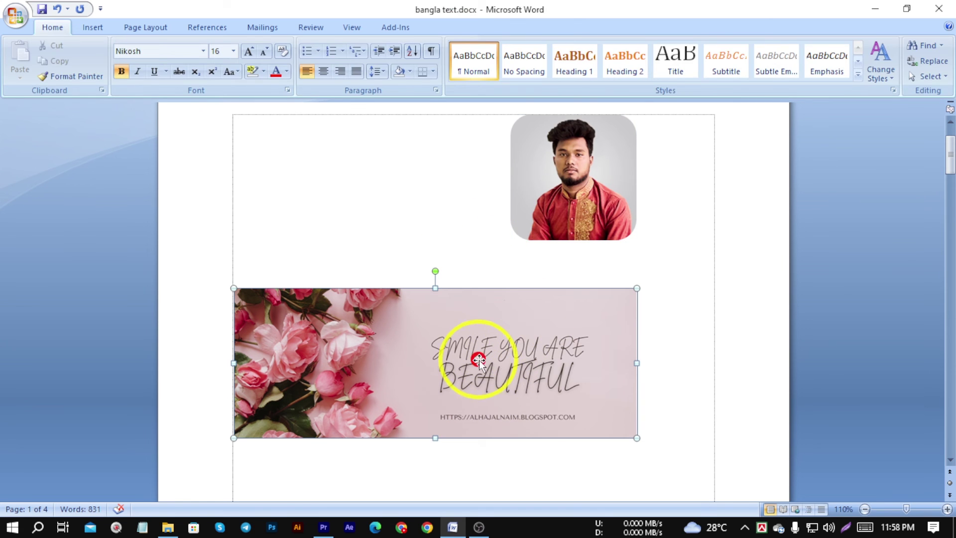
{"action": "left_click", "coordinate": [578, 204], "text": "shift"}
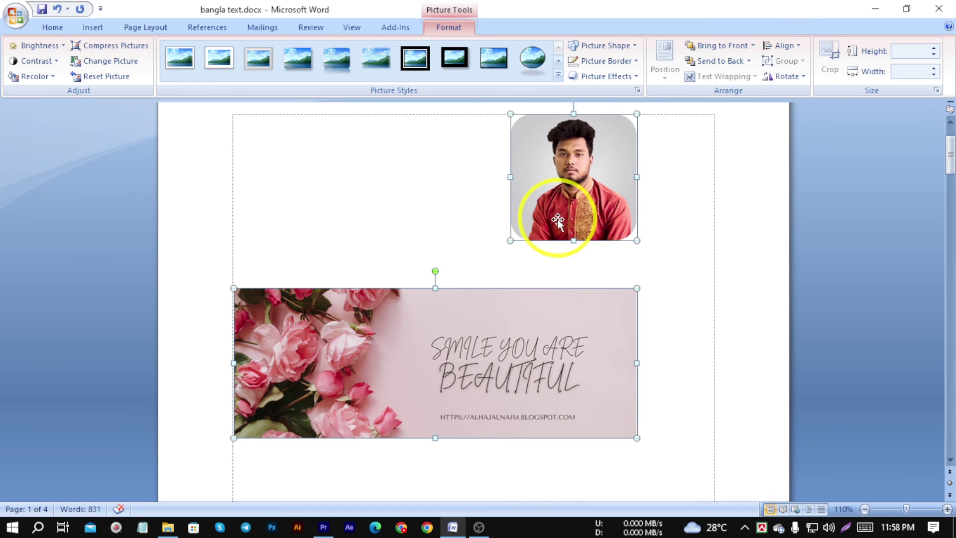
{"action": "left_click", "coordinate": [679, 241]}
{"action": "left_click", "coordinate": [491, 341]}
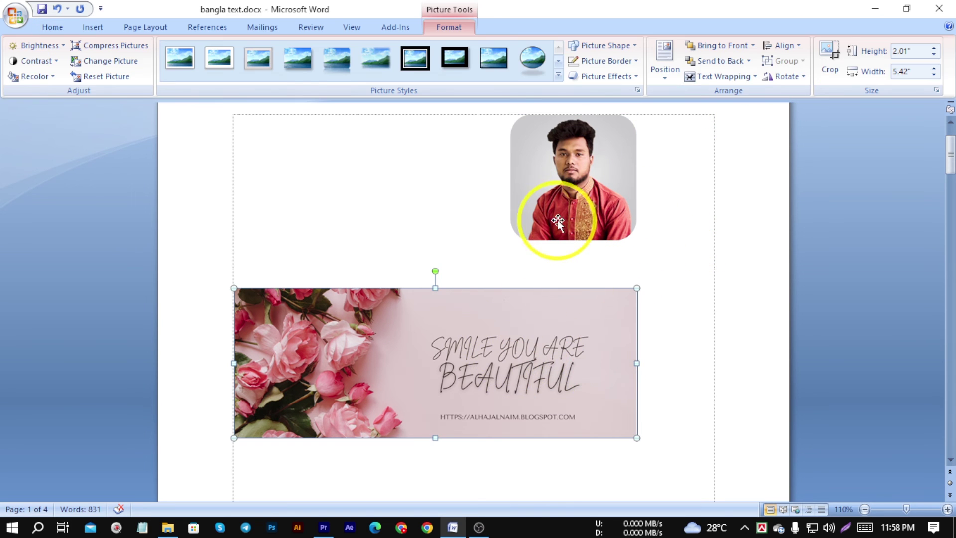
{"action": "left_click", "coordinate": [569, 182]}
{"action": "left_click_drag", "start_coordinate": [576, 213], "coordinate": [564, 265]}
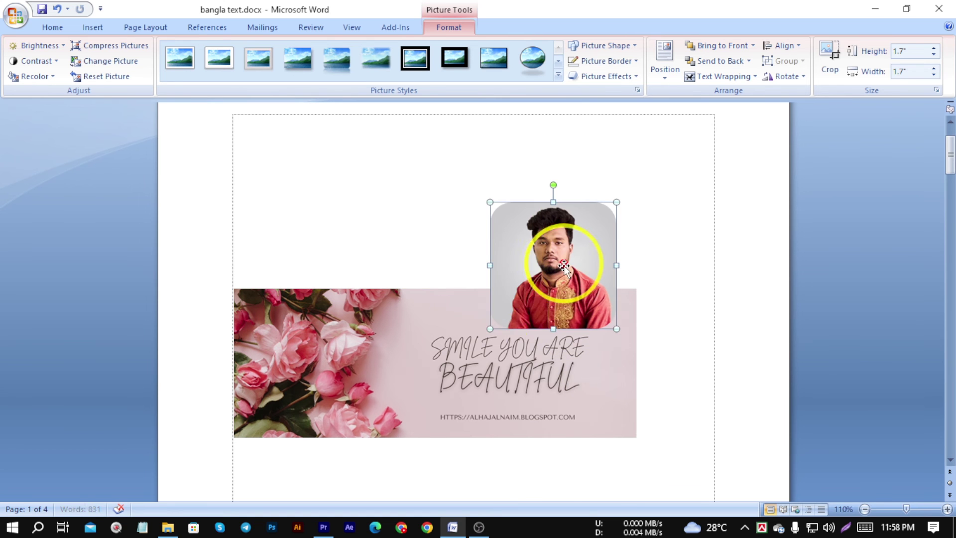
{"action": "left_click", "coordinate": [457, 350], "text": "shift"}
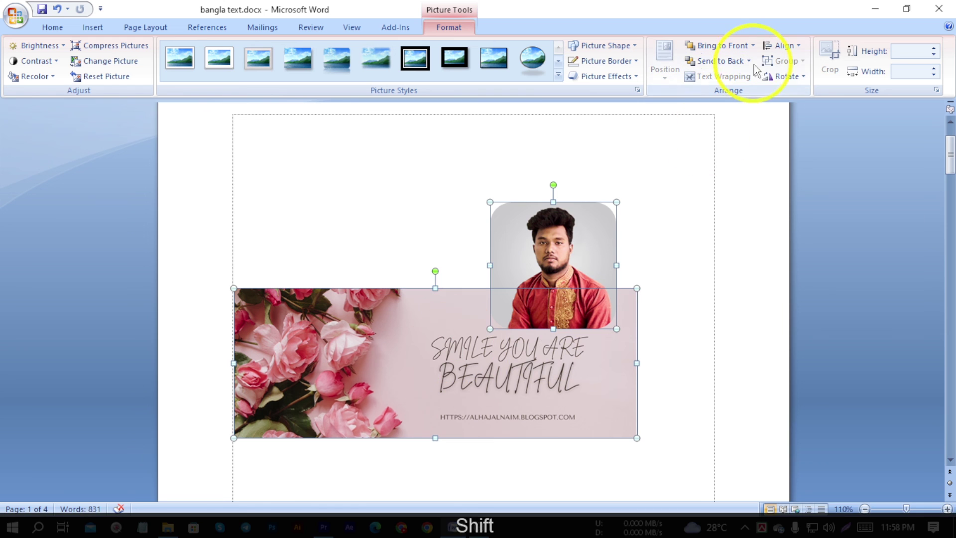
{"action": "scroll", "coordinate": [561, 332], "scroll_direction": "down", "scroll_amount": 1}
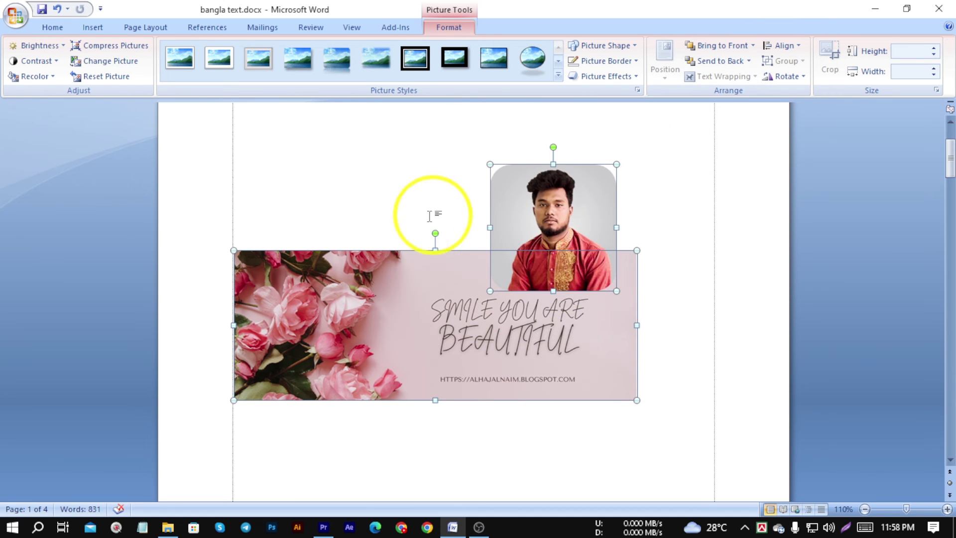
Select only the rounded portrait and move it up above the banner so the two pictures do not overlap.
{"action": "left_click", "coordinate": [459, 214]}
{"action": "left_click", "coordinate": [525, 292]}
{"action": "left_click", "coordinate": [544, 224]}
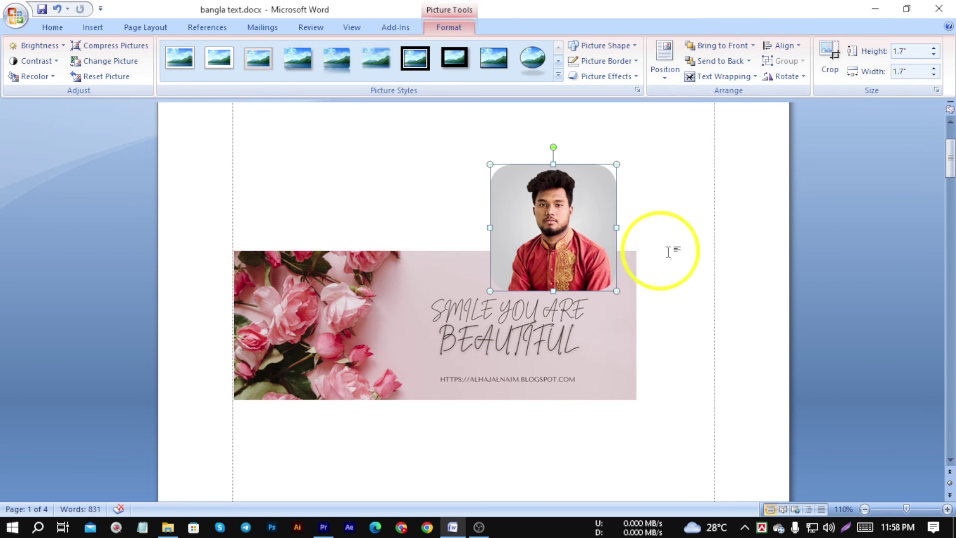
{"action": "left_click", "coordinate": [757, 150]}
{"action": "left_click", "coordinate": [596, 205]}
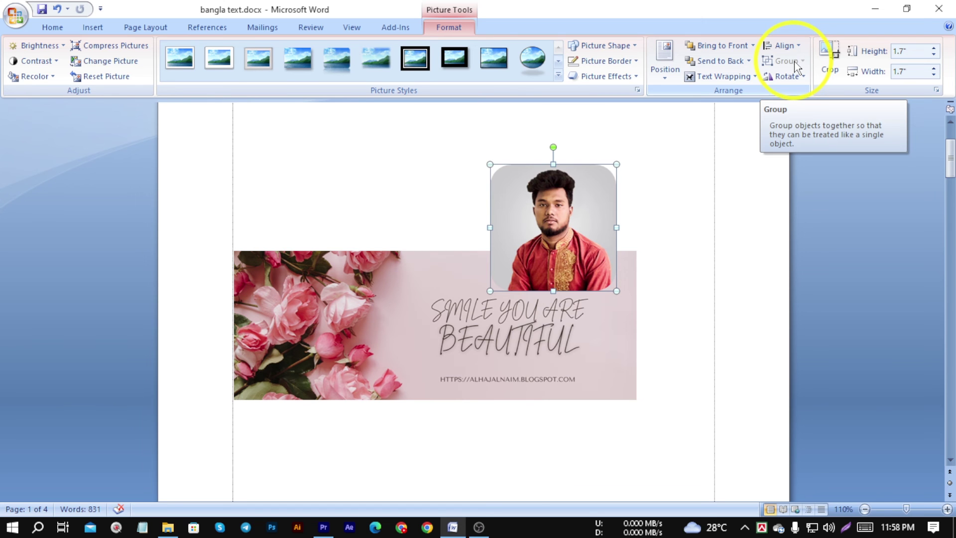
{"action": "left_click_drag", "start_coordinate": [551, 204], "coordinate": [481, 148]}
{"action": "left_click", "coordinate": [523, 274]}
{"action": "scroll", "coordinate": [473, 286], "scroll_direction": "up", "scroll_amount": 4}
{"action": "left_click", "coordinate": [474, 286]}
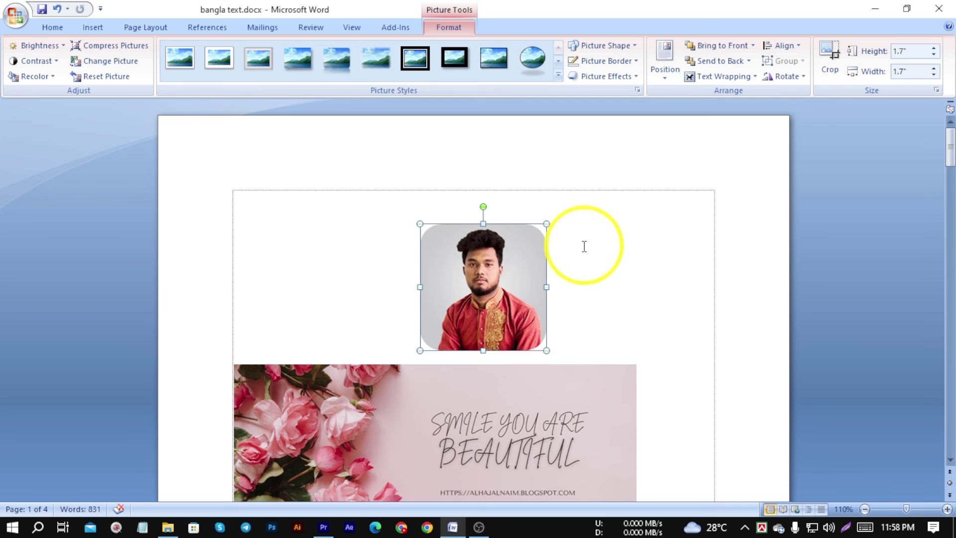
Rotate the rounded portrait left by 90° four times, taking it through a full turn.
{"action": "left_click", "coordinate": [796, 76]}
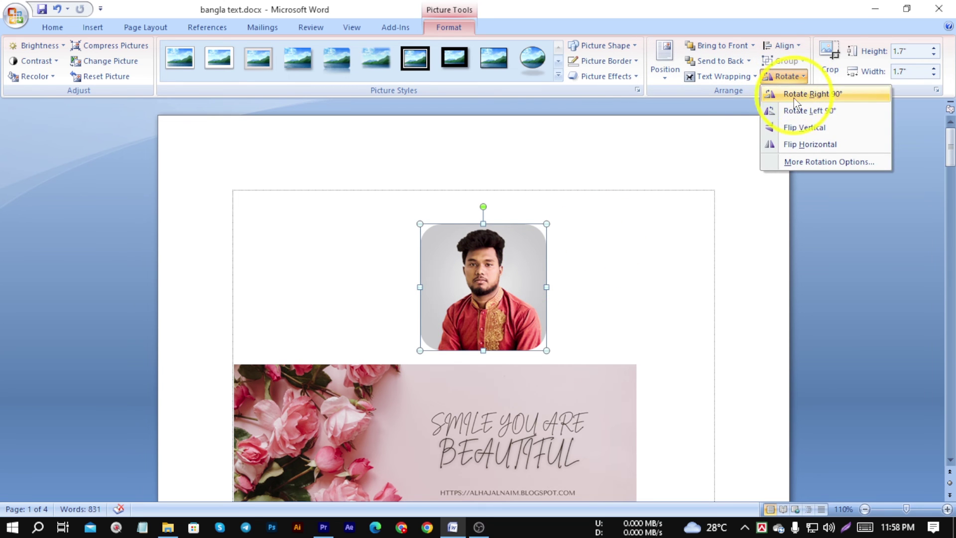
{"action": "left_click", "coordinate": [799, 112]}
{"action": "left_click", "coordinate": [779, 77]}
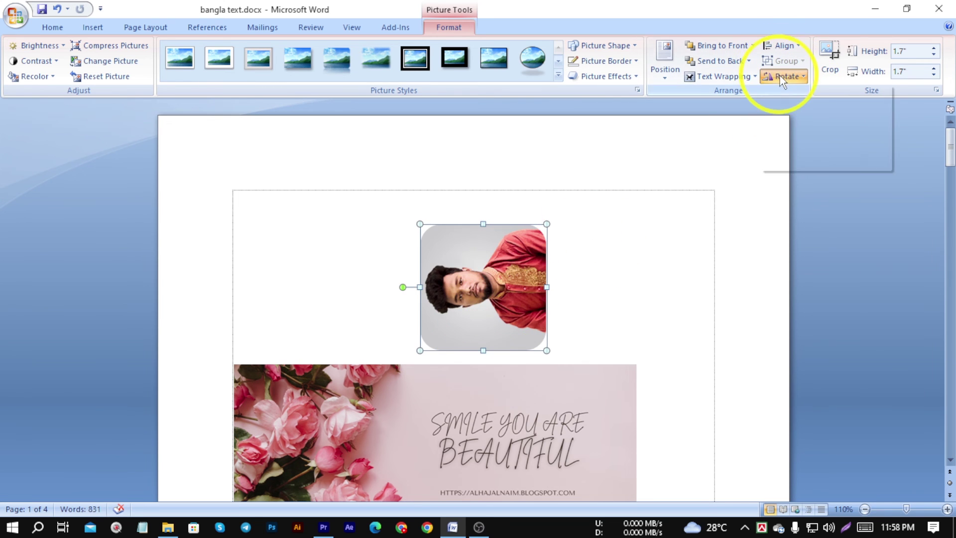
{"action": "left_click", "coordinate": [809, 111]}
{"action": "left_click", "coordinate": [779, 77]}
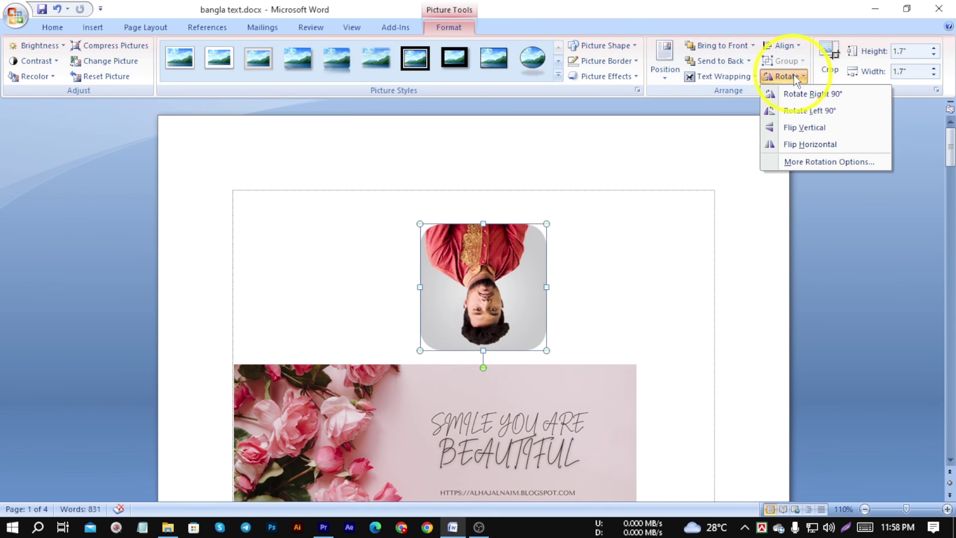
{"action": "left_click", "coordinate": [809, 111]}
{"action": "left_click", "coordinate": [787, 77]}
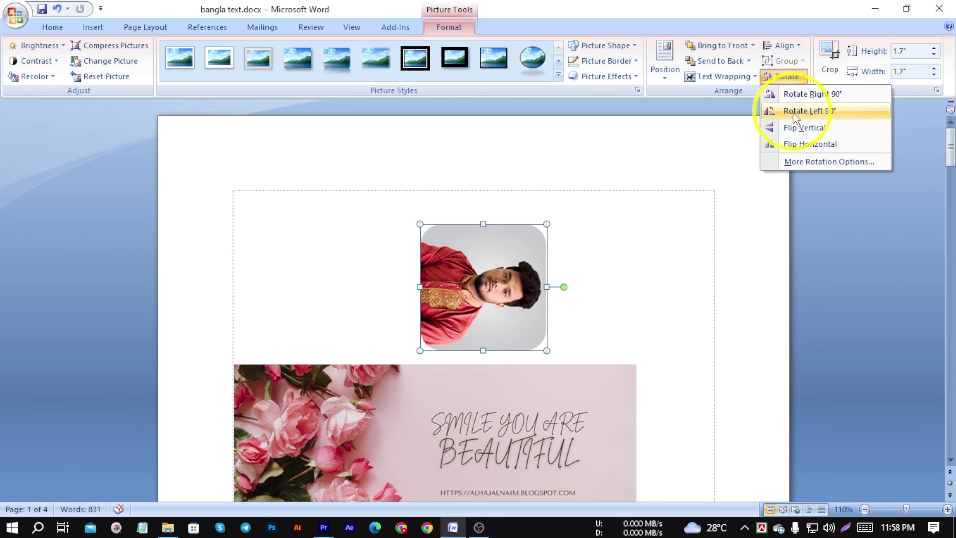
{"action": "left_click", "coordinate": [795, 110]}
Enlarge the portrait through its detailed size settings with aspect ratio locked, raising the height to 2.1" and then the width to 2.3".
{"action": "left_click", "coordinate": [792, 77]}
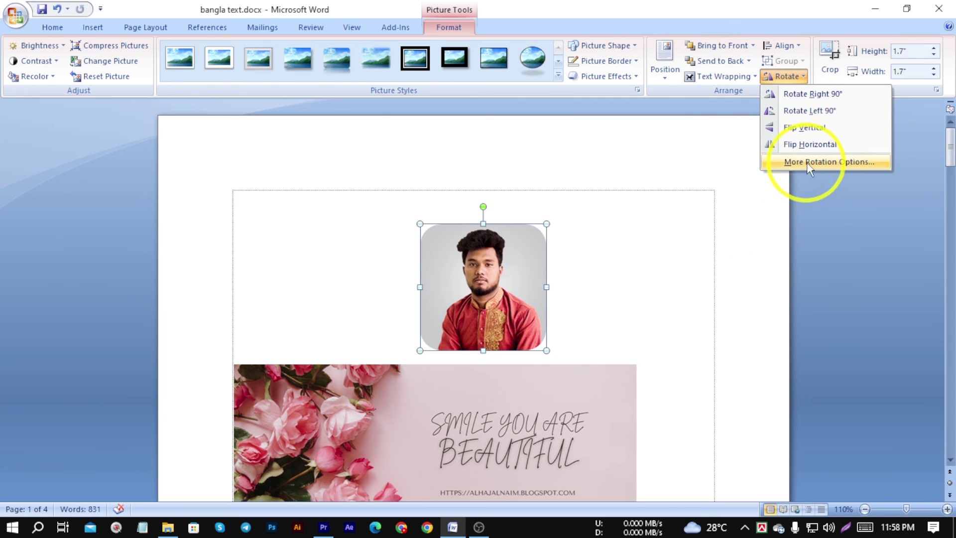
{"action": "left_click", "coordinate": [838, 165]}
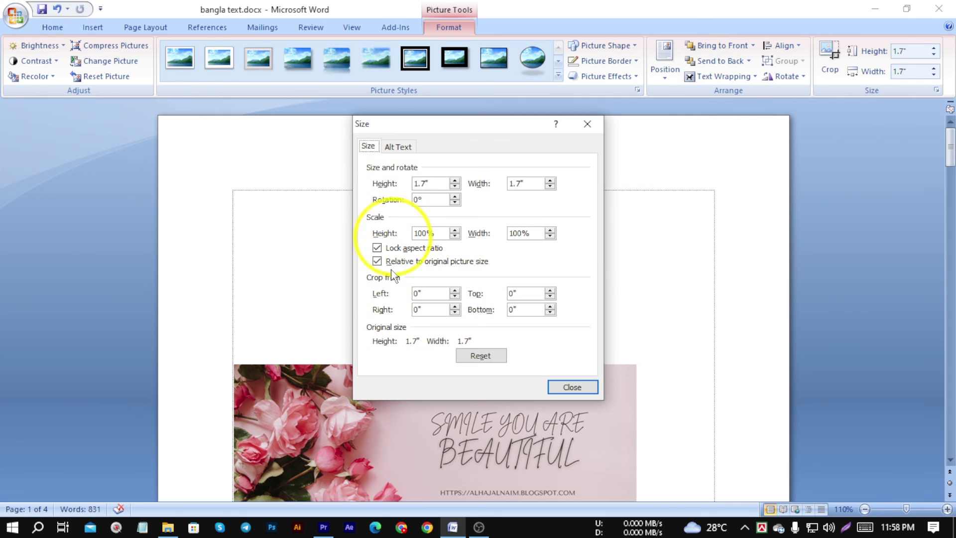
{"action": "left_click_drag", "start_coordinate": [486, 129], "coordinate": [718, 133]}
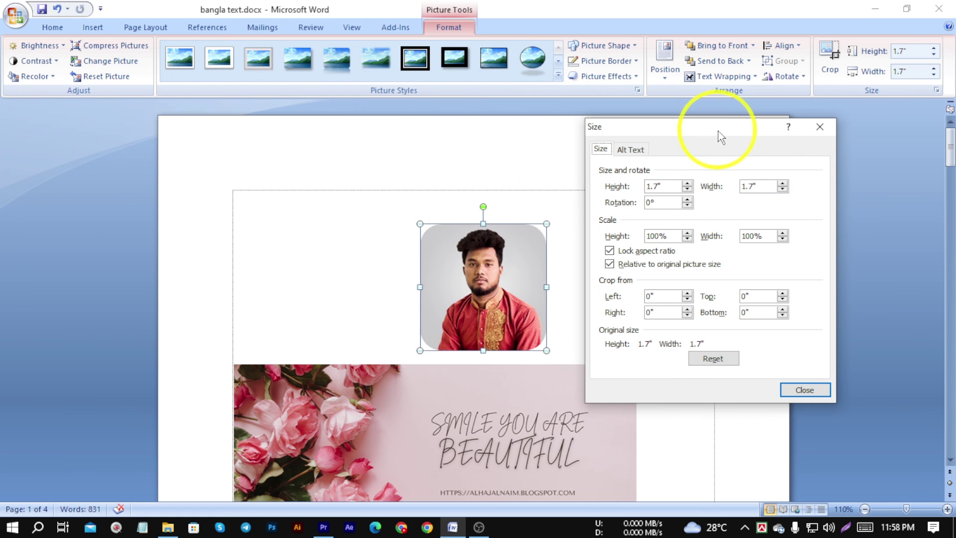
{"action": "left_click", "coordinate": [687, 183]}
{"action": "left_click", "coordinate": [687, 183]}
{"action": "left_click", "coordinate": [687, 183]}
{"action": "left_click", "coordinate": [687, 184]}
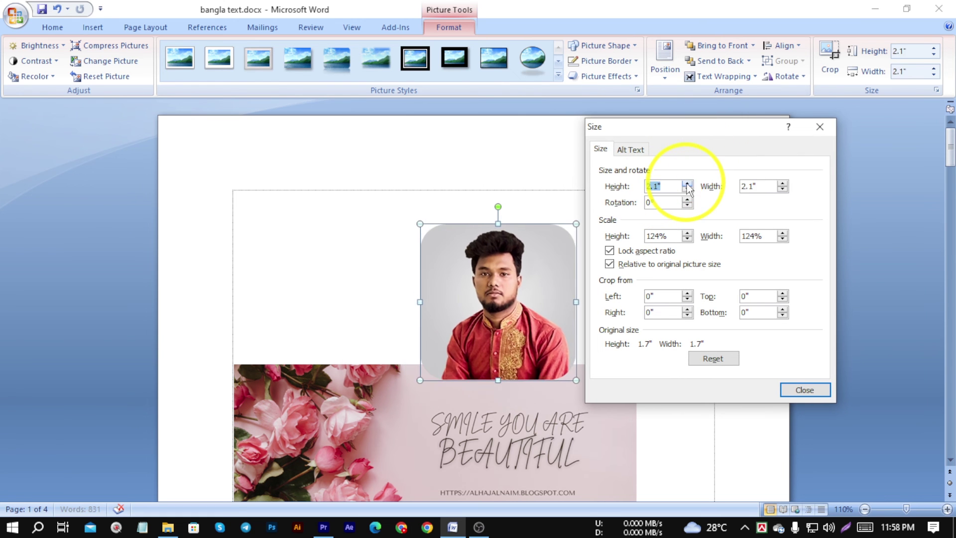
{"action": "left_click", "coordinate": [783, 184]}
{"action": "left_click", "coordinate": [784, 183]}
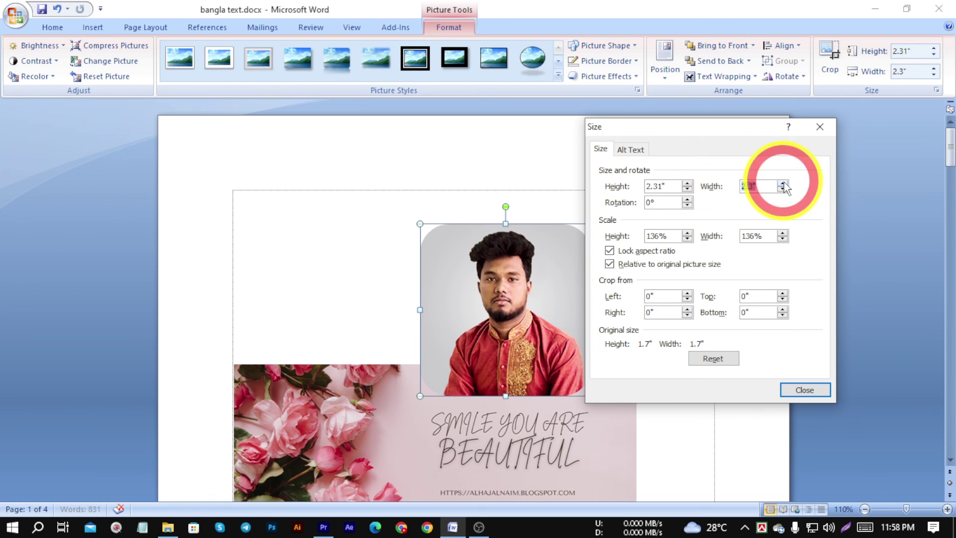
Set the portrait's rotation to 12°, close the size settings, and move the picture up and to the left.
{"action": "left_click", "coordinate": [687, 199]}
{"action": "left_click", "coordinate": [687, 199]}
{"action": "left_click", "coordinate": [687, 200]}
{"action": "left_click", "coordinate": [687, 200]}
{"action": "left_click", "coordinate": [687, 203]}
{"action": "left_click", "coordinate": [687, 204]}
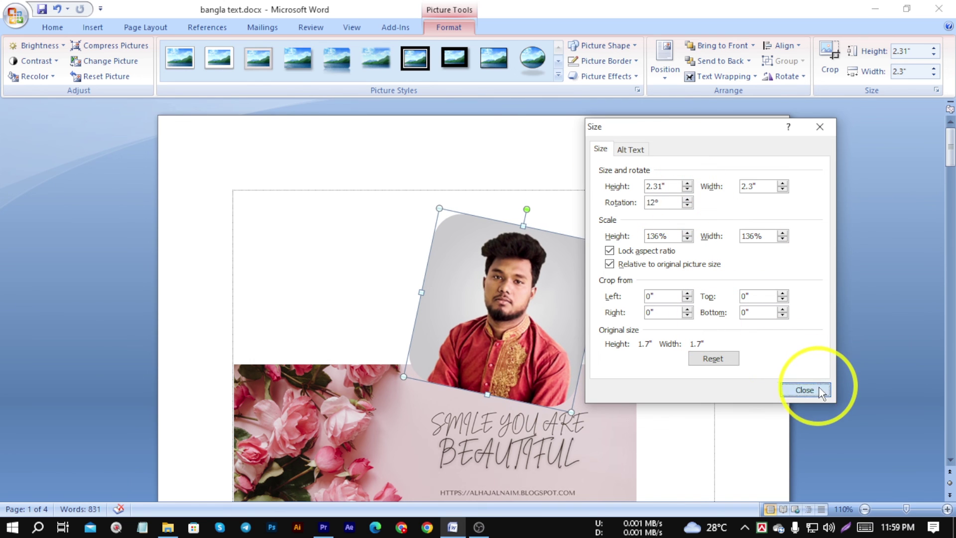
{"action": "left_click", "coordinate": [805, 390]}
{"action": "left_click_drag", "start_coordinate": [588, 366], "coordinate": [475, 305]}
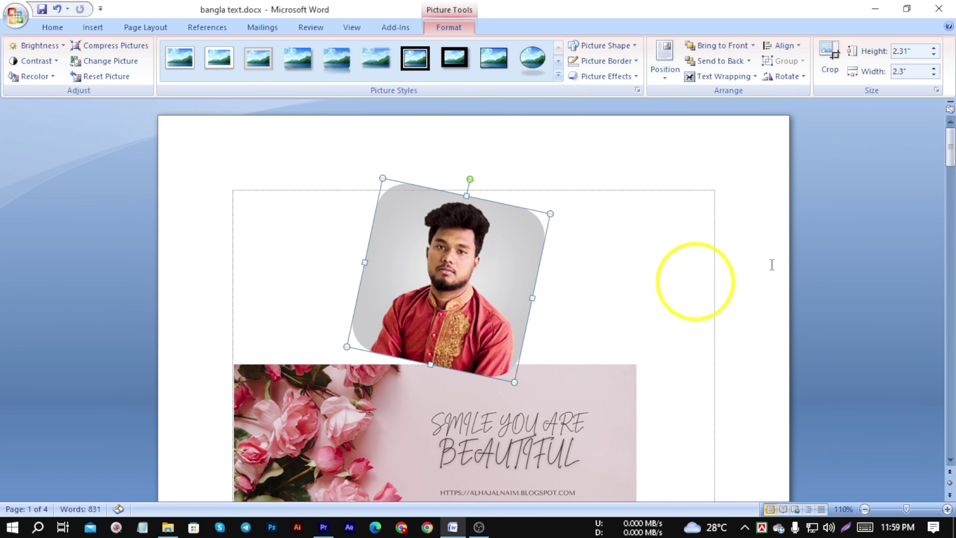
Crop the tilted portrait inward from its lower-right and upper-left corners to about 1.8" high and 1.7" wide.
{"action": "left_click", "coordinate": [832, 59]}
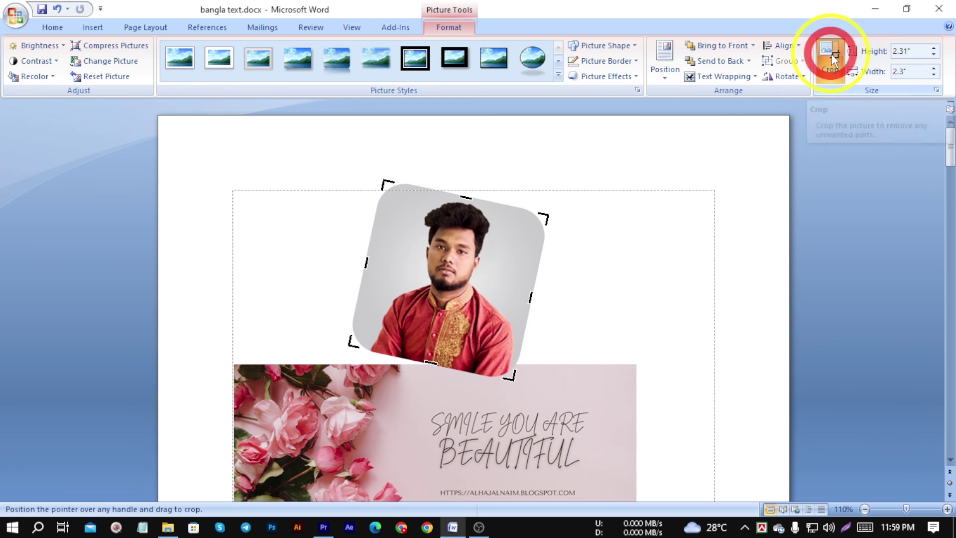
{"action": "left_click_drag", "start_coordinate": [509, 377], "coordinate": [498, 339]}
{"action": "left_click_drag", "start_coordinate": [382, 179], "coordinate": [405, 188]}
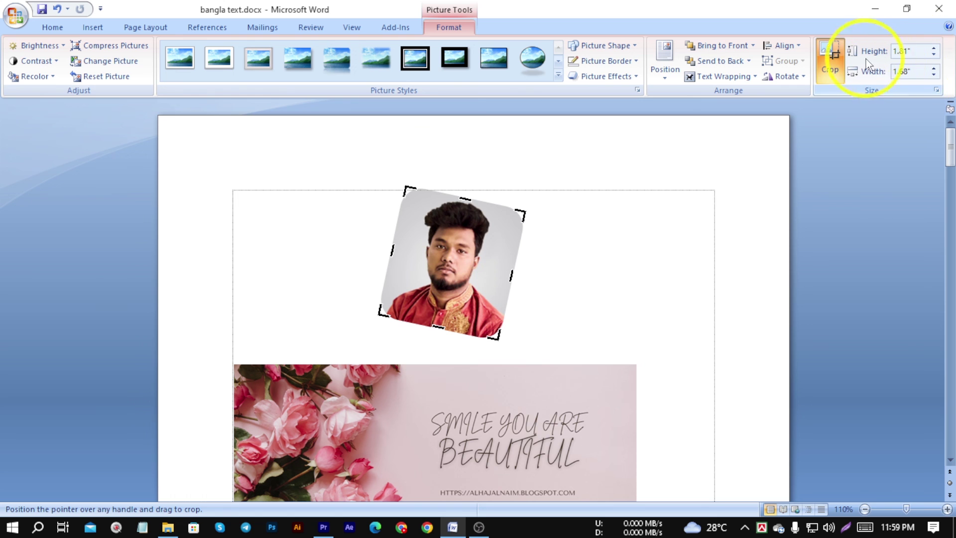
Enlarge the cropped portrait by increasing its height and then its width, ending at 3.1" high and 2.9" wide.
{"action": "left_click", "coordinate": [934, 48]}
{"action": "left_click", "coordinate": [933, 48]}
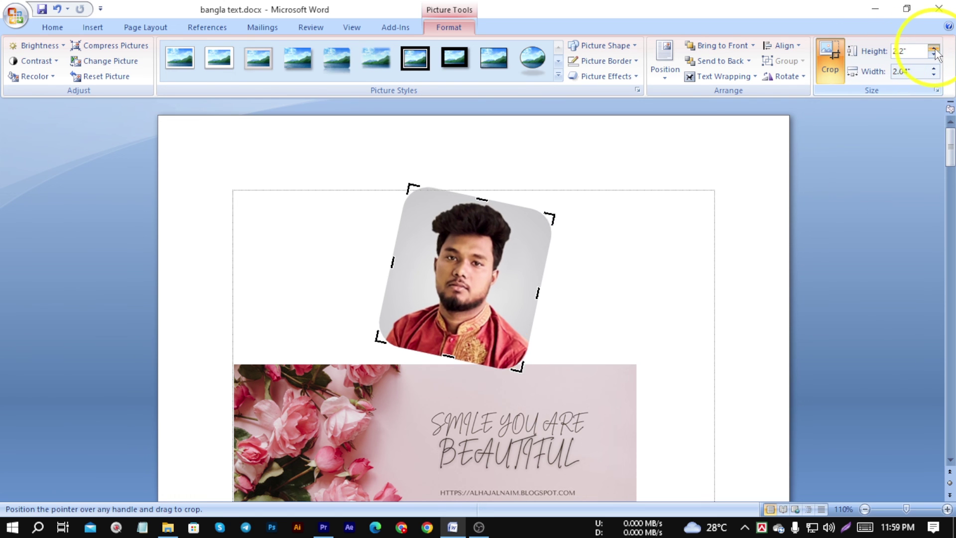
{"action": "left_click", "coordinate": [934, 49]}
{"action": "left_click", "coordinate": [934, 48]}
{"action": "left_click", "coordinate": [934, 48]}
{"action": "left_click", "coordinate": [934, 49]}
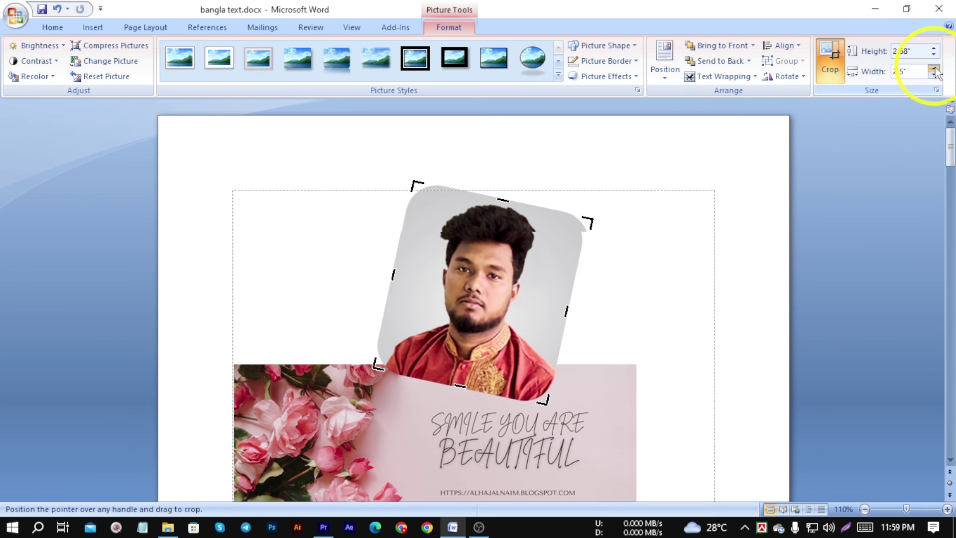
{"action": "left_click", "coordinate": [935, 69]}
{"action": "left_click", "coordinate": [934, 69]}
{"action": "left_click", "coordinate": [935, 69]}
{"action": "left_click", "coordinate": [934, 69]}
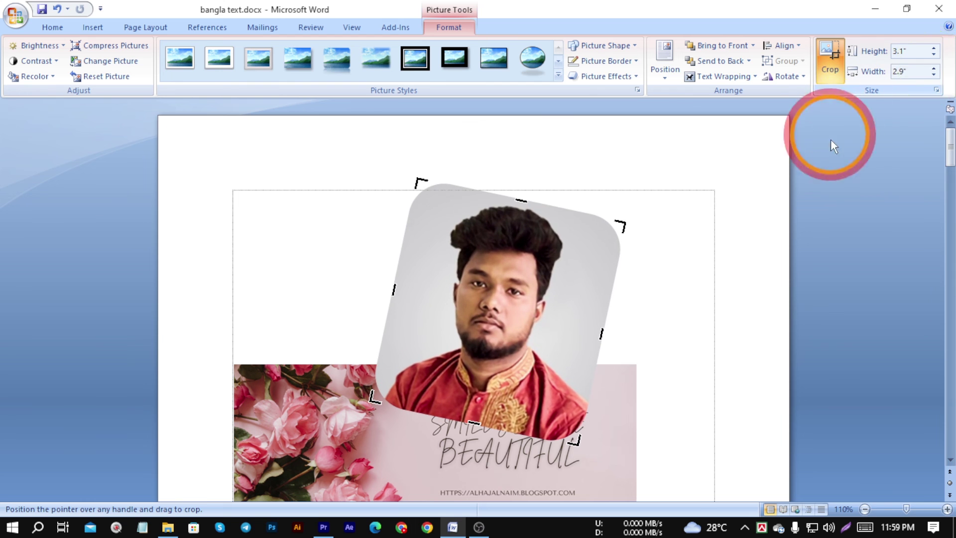
Open the portrait's detailed size settings and move the dialog clear of the picture.
{"action": "left_click", "coordinate": [936, 91]}
{"action": "left_click_drag", "start_coordinate": [711, 133], "coordinate": [758, 122]}
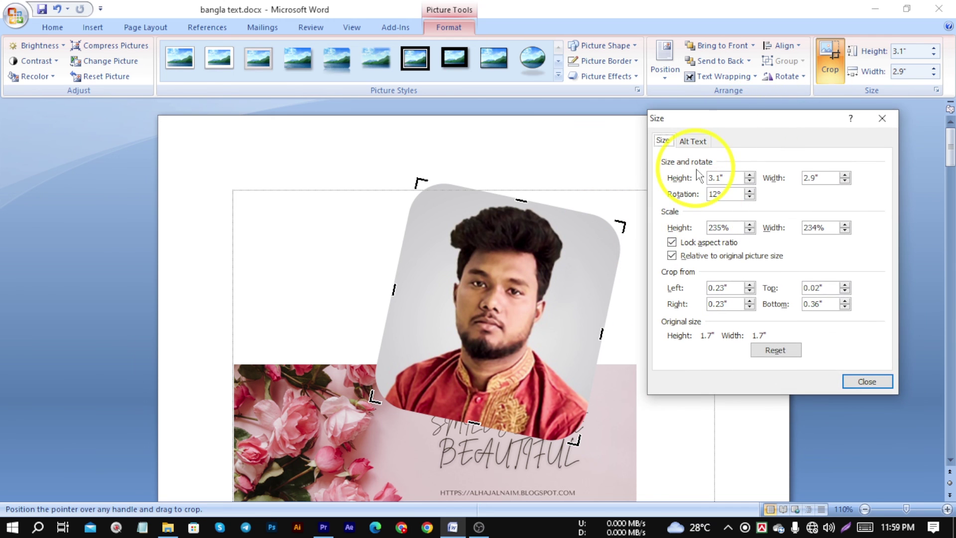